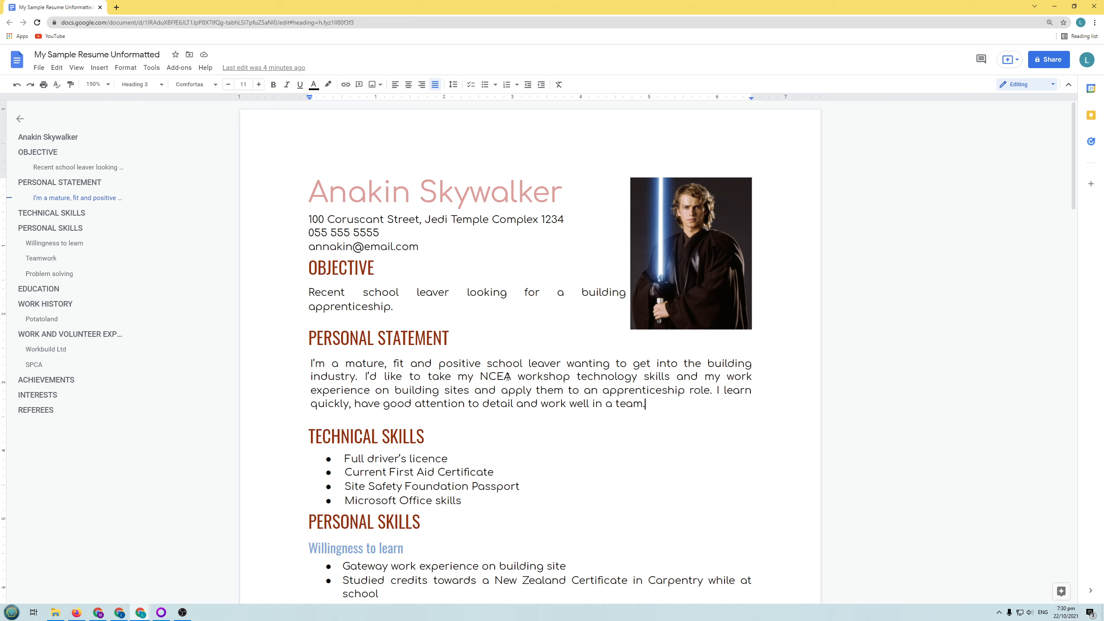
Set the paper size of the whole resume document to A4 (8.27" x 11.69")
scroll(554, 361, "down", 2)
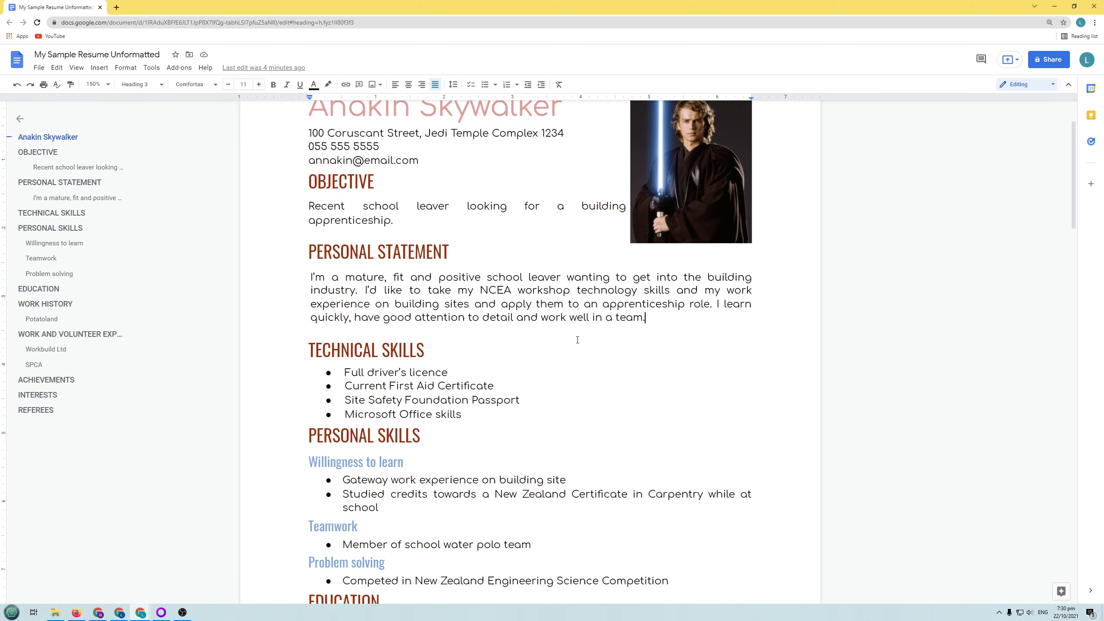
scroll(582, 380, "up", 2)
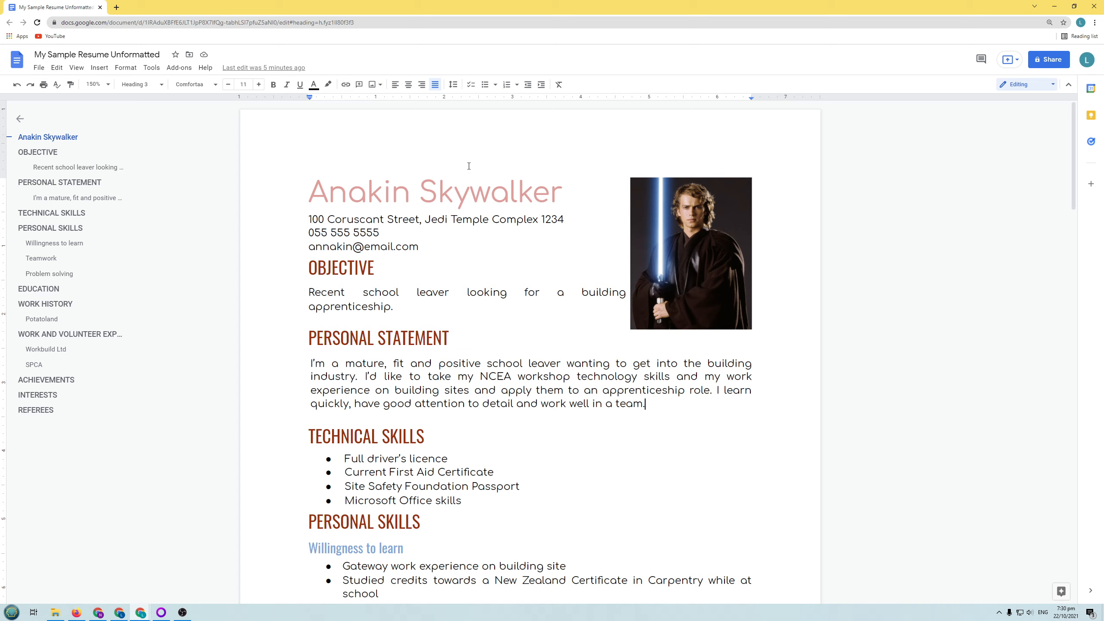
left_click(40, 68)
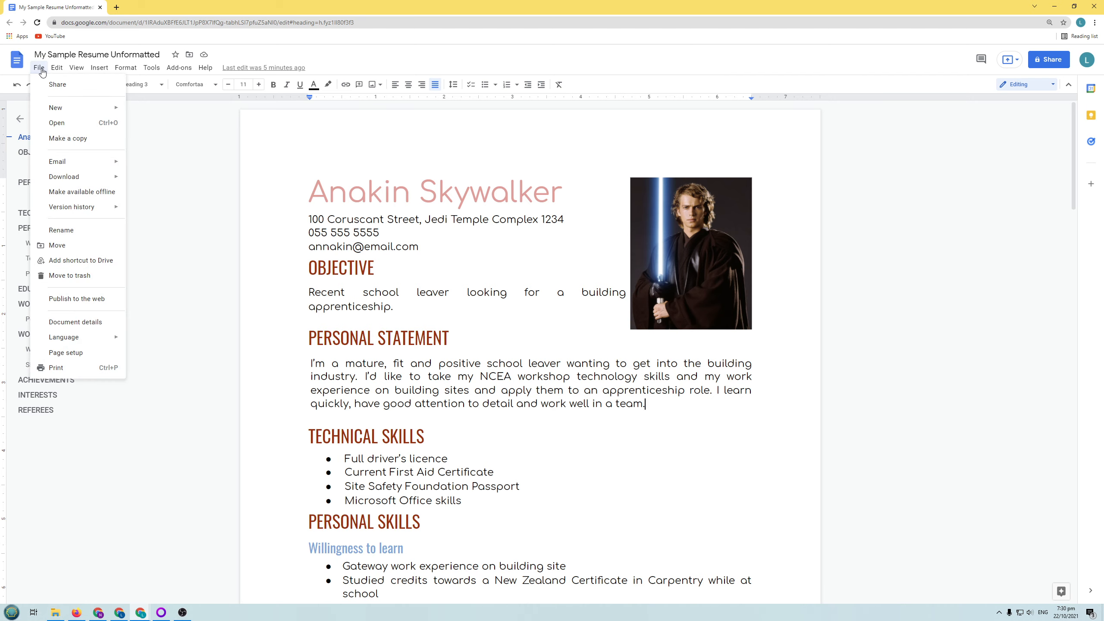
left_click(71, 353)
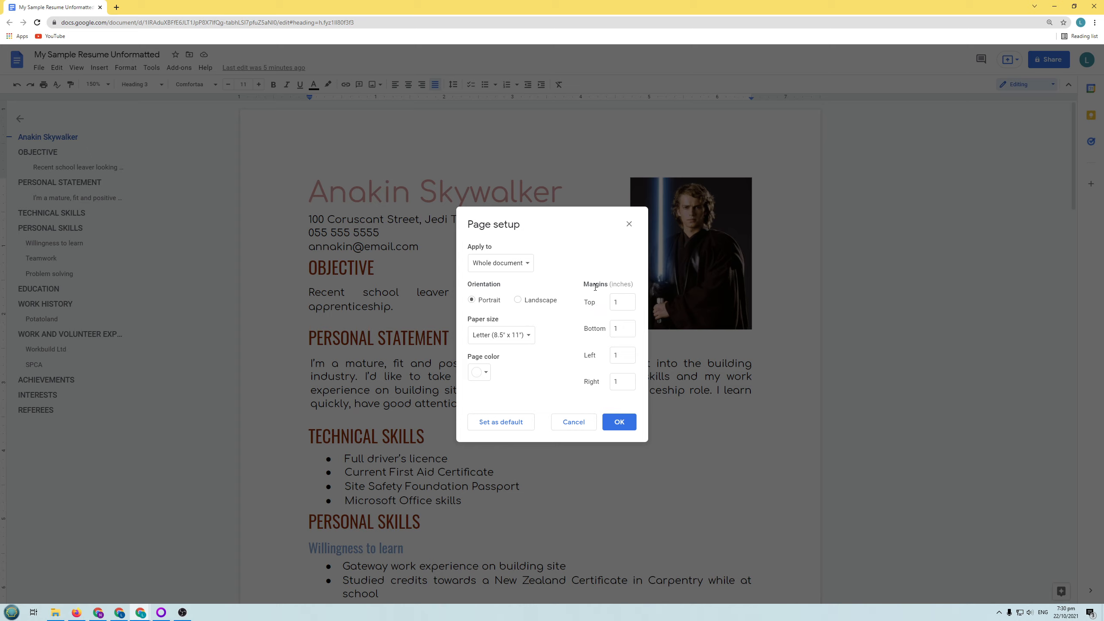
left_click(523, 264)
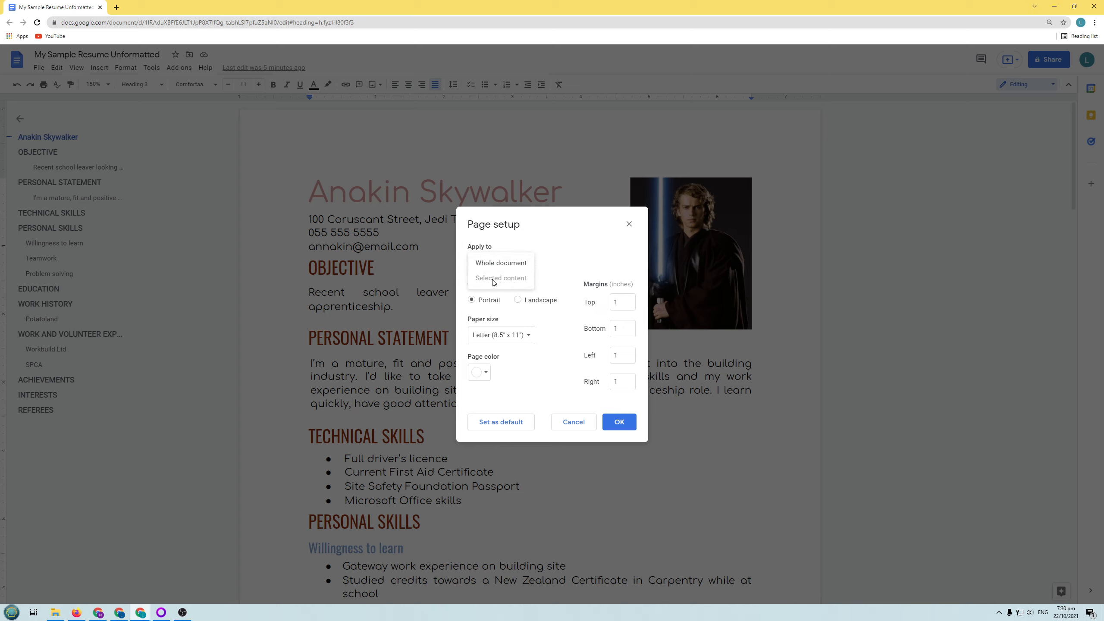
left_click(578, 246)
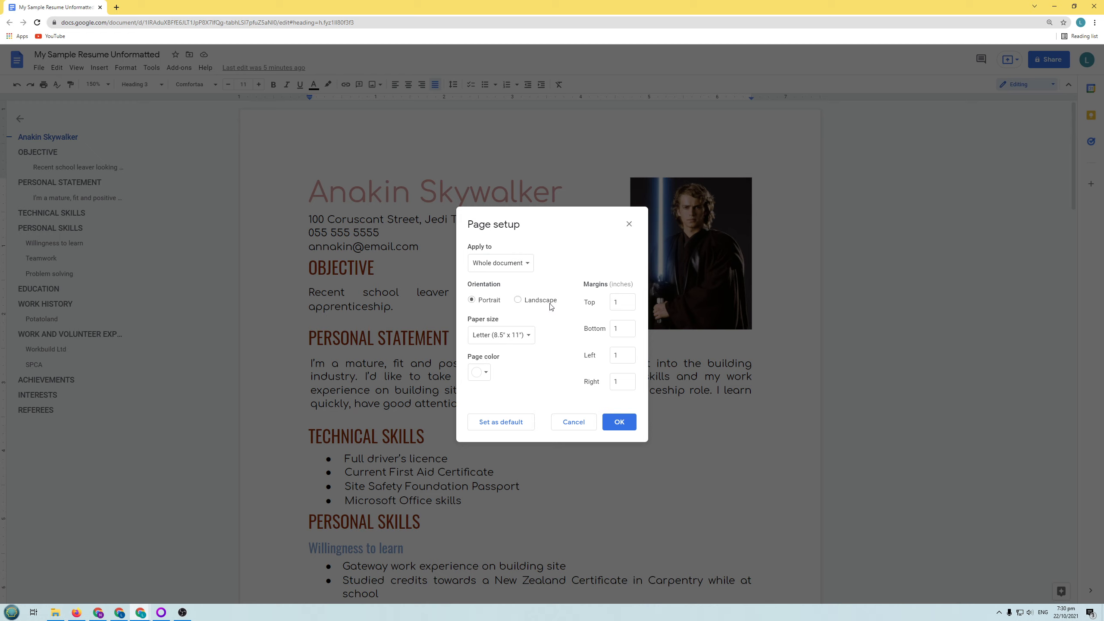
left_click(528, 339)
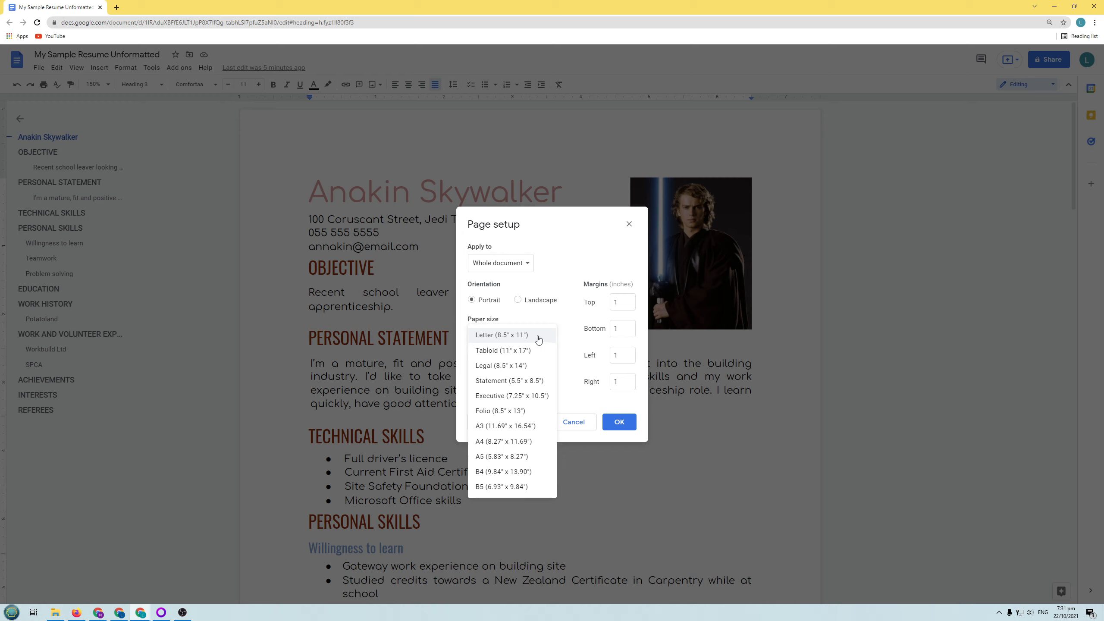
left_click(538, 447)
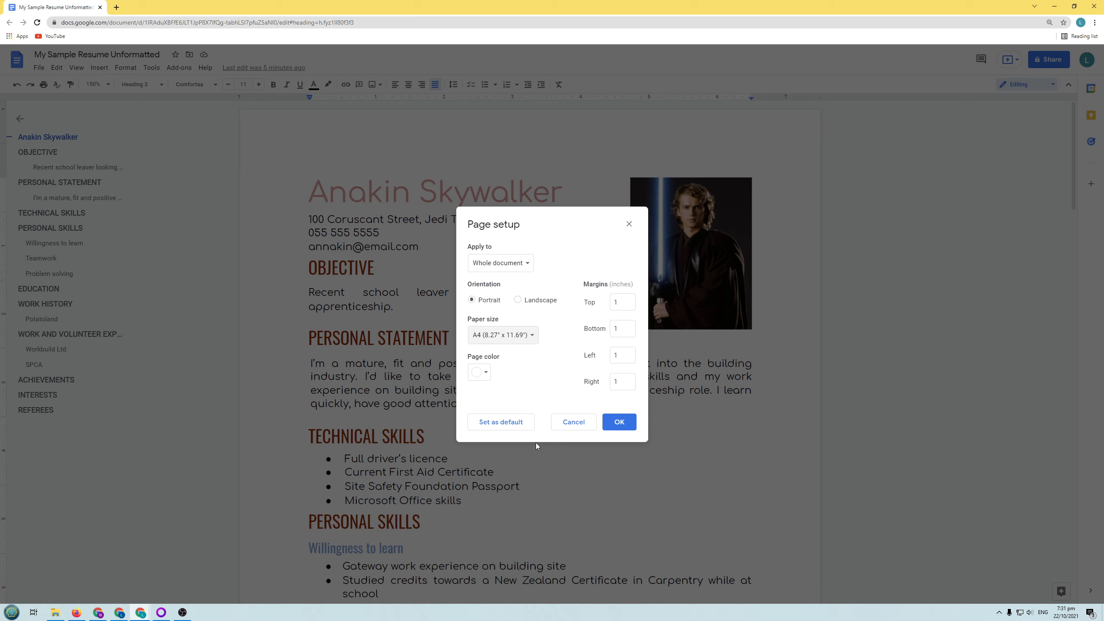
left_click(619, 422)
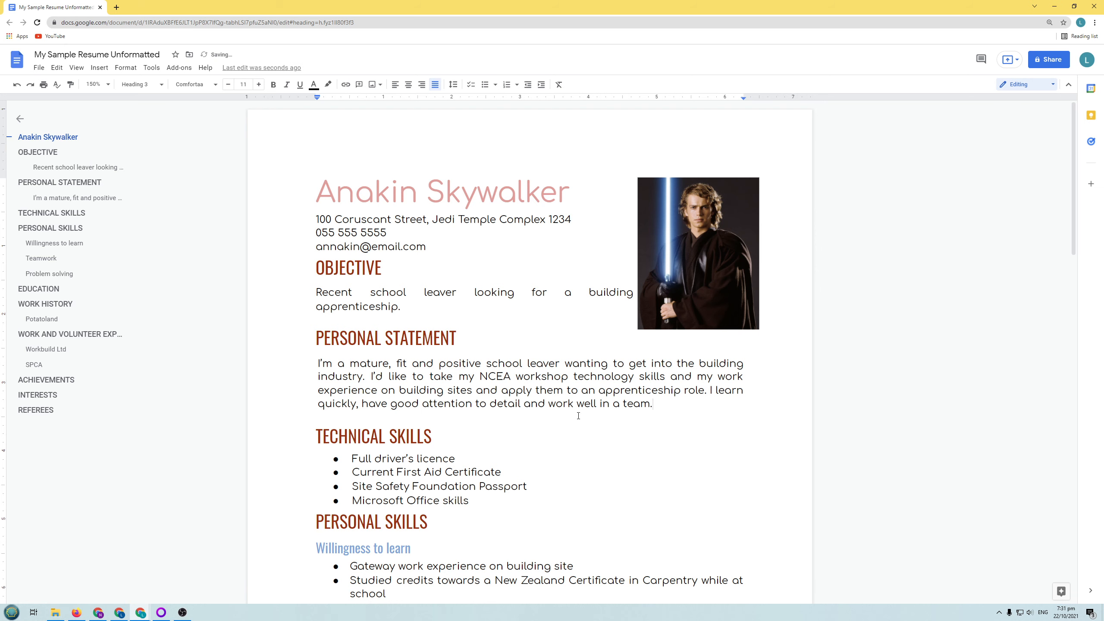
Move the portrait photo slightly left so its right edge lines up with the text's right margin
scroll(544, 466, "down", 15)
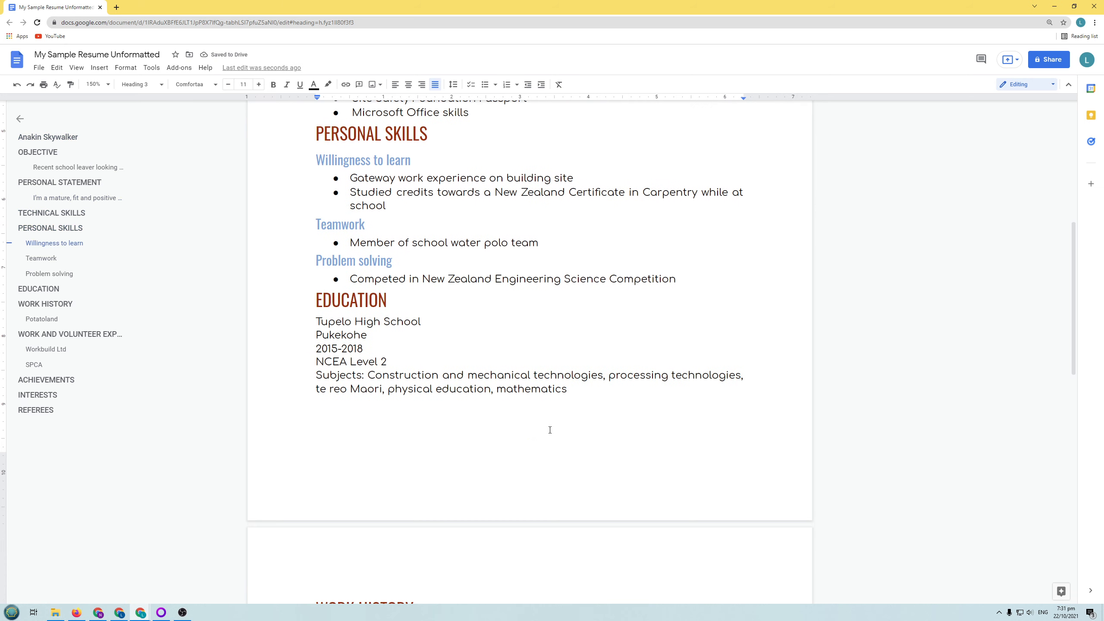
scroll(564, 426, "down", 3)
scroll(570, 424, "up", 15)
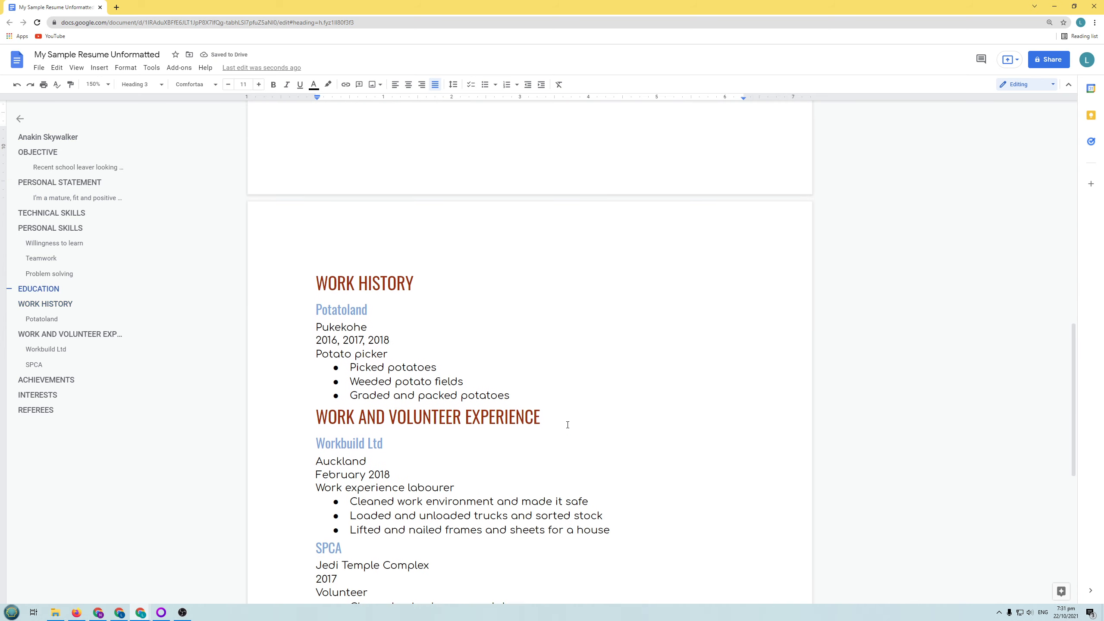
scroll(573, 422, "up", 2)
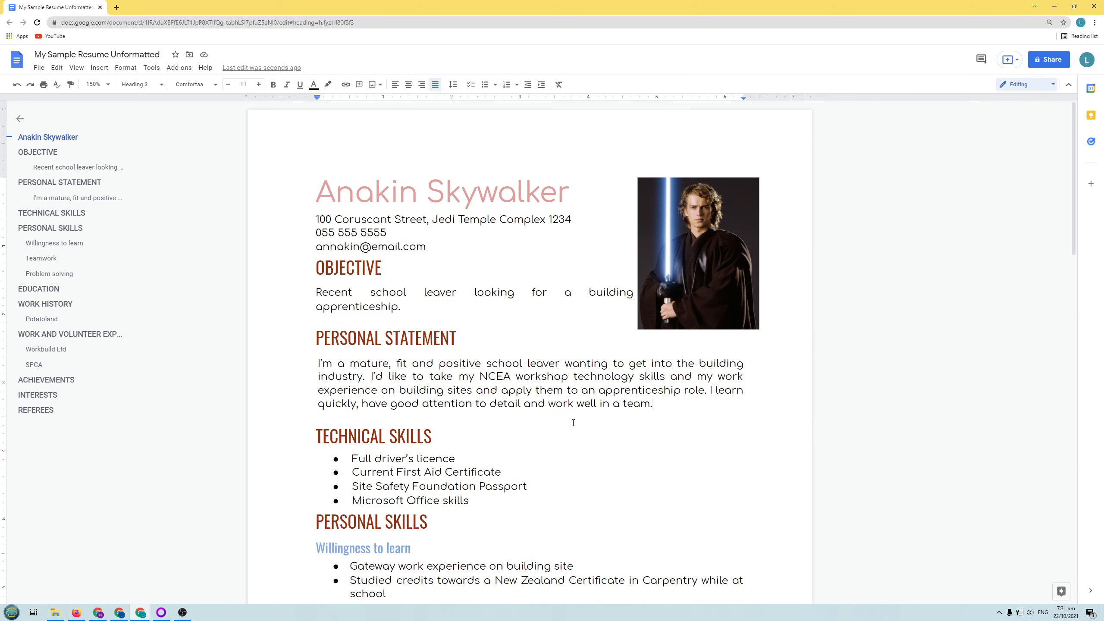
left_click(726, 287)
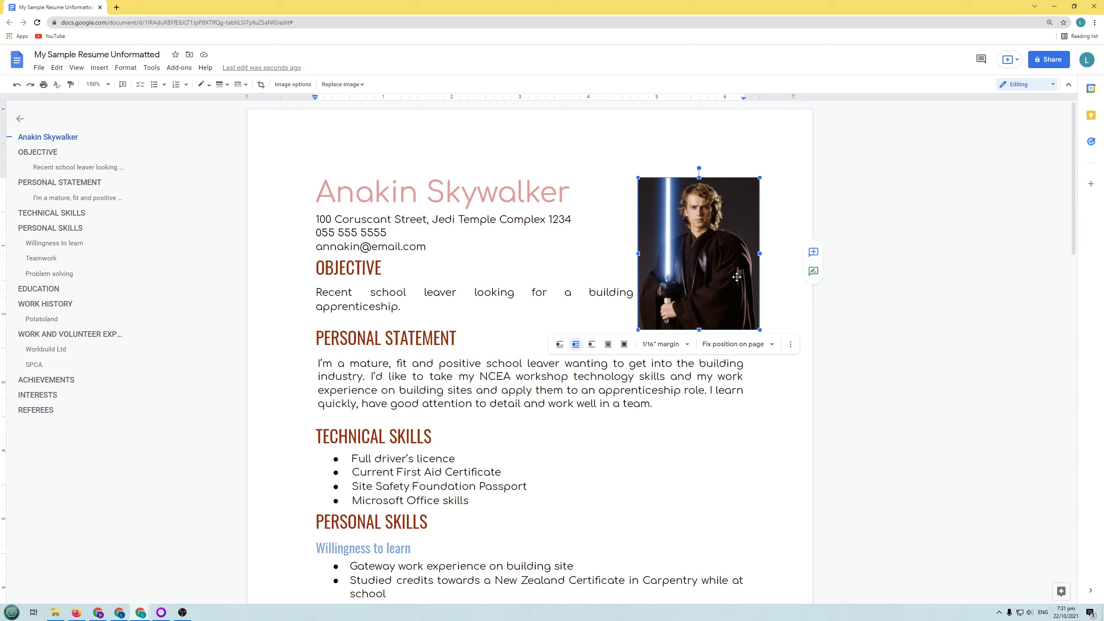
left_click_drag(736, 277, 718, 279)
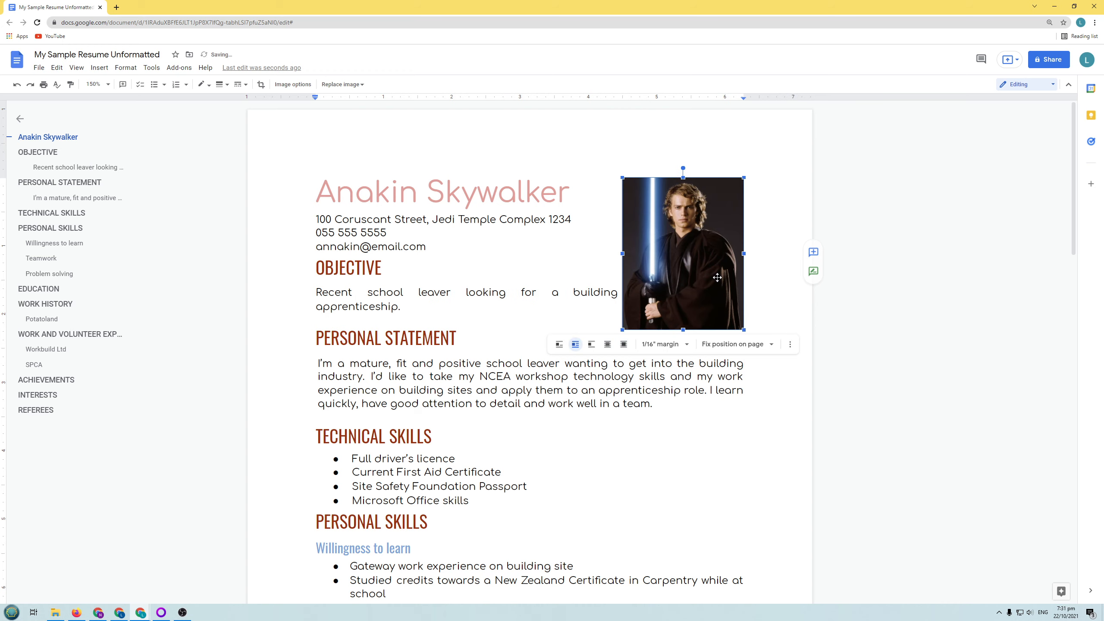
left_click(723, 428)
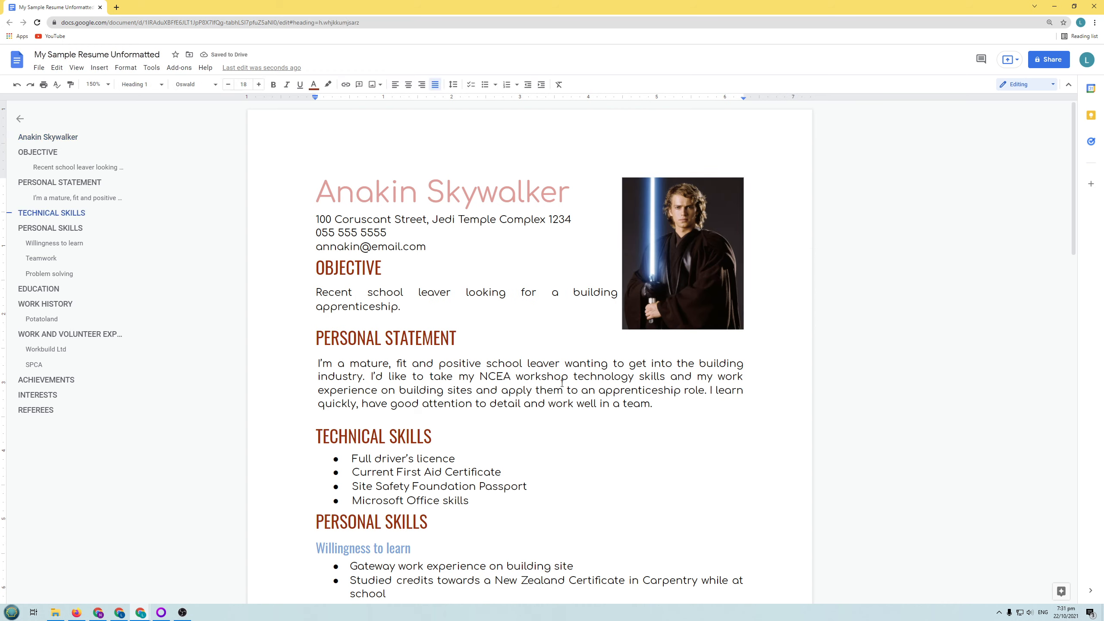
Set the page color of the whole document to light gray
left_click(39, 67)
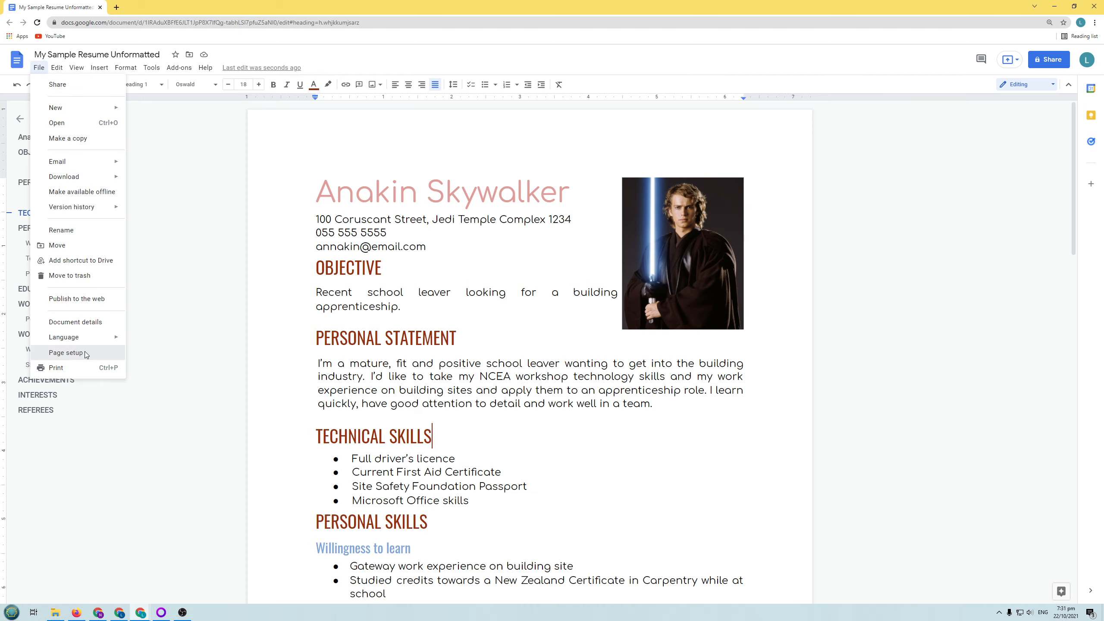
left_click(66, 353)
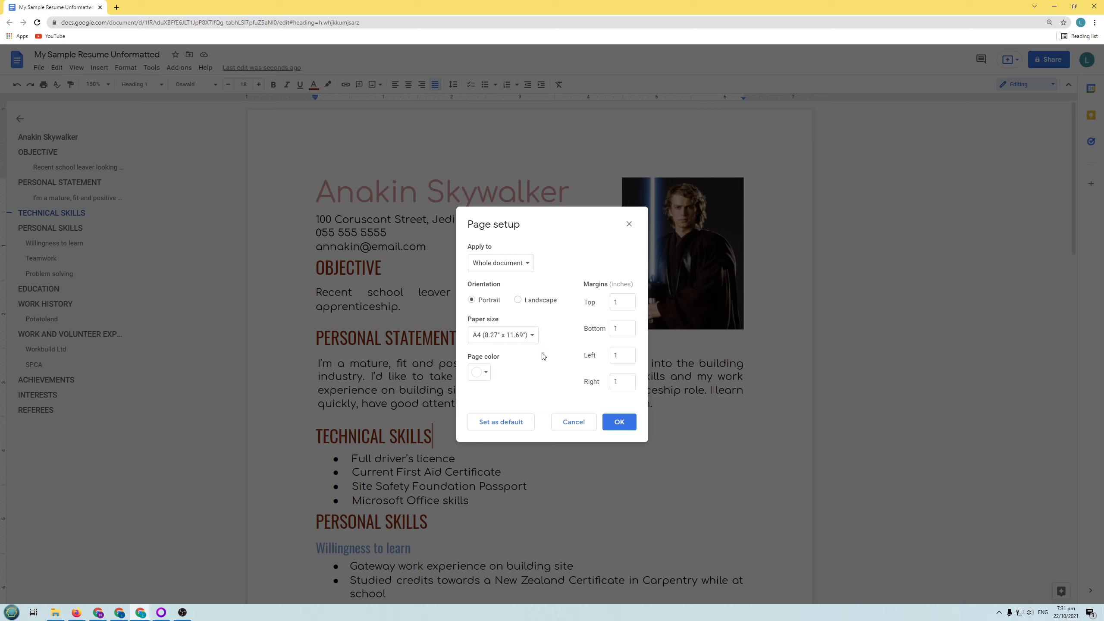
left_click(484, 374)
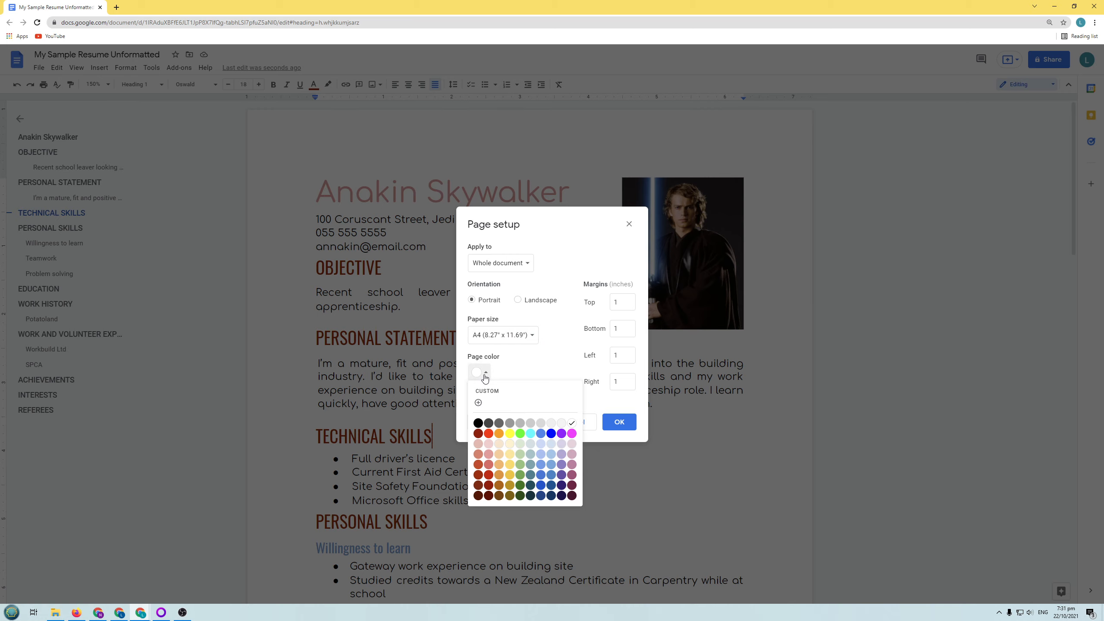
left_click(550, 425)
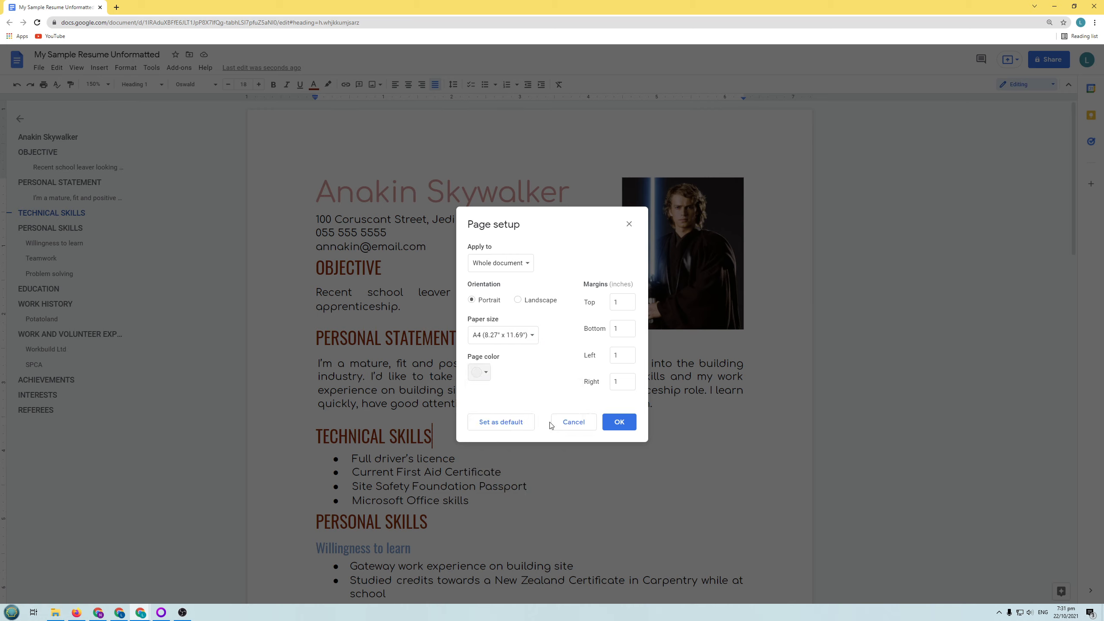
left_click(605, 423)
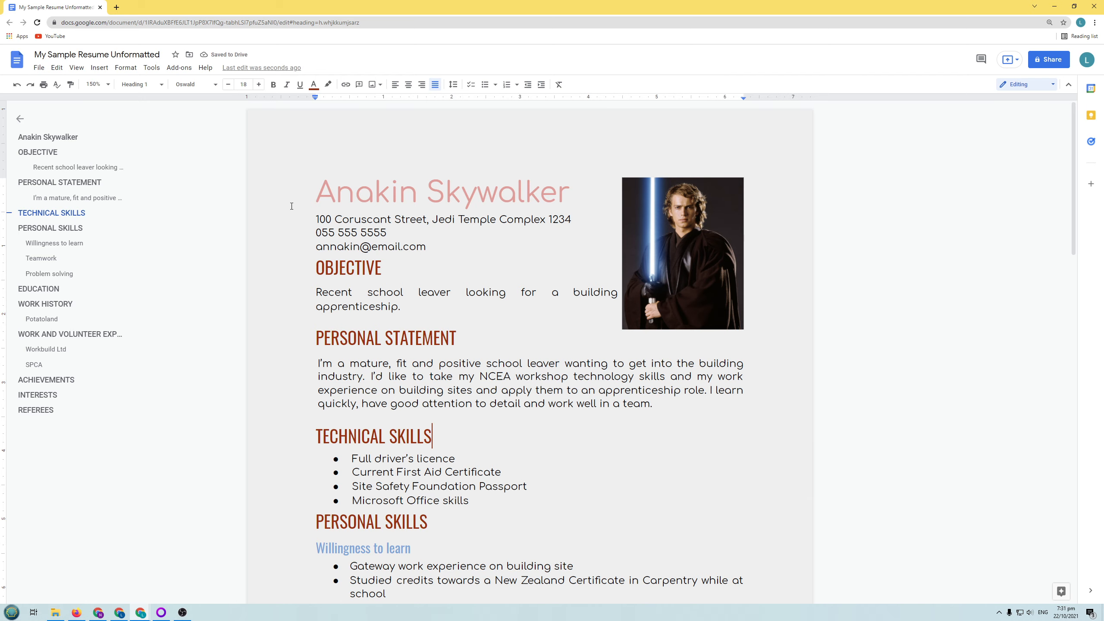
Set the document's page color back to white in the page setup
left_click(39, 68)
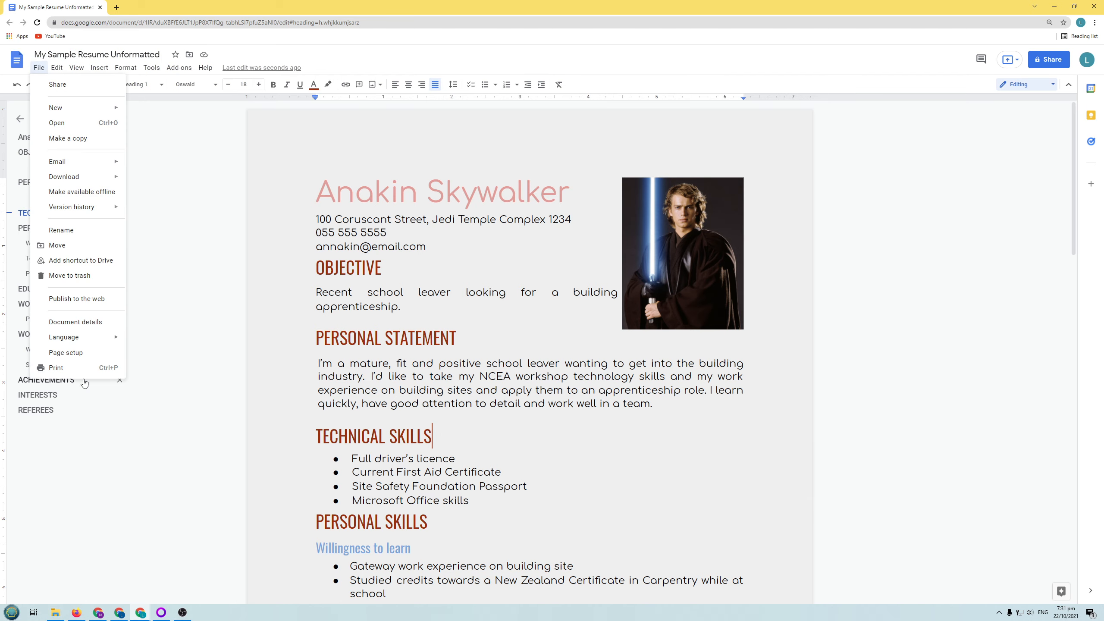
left_click(66, 353)
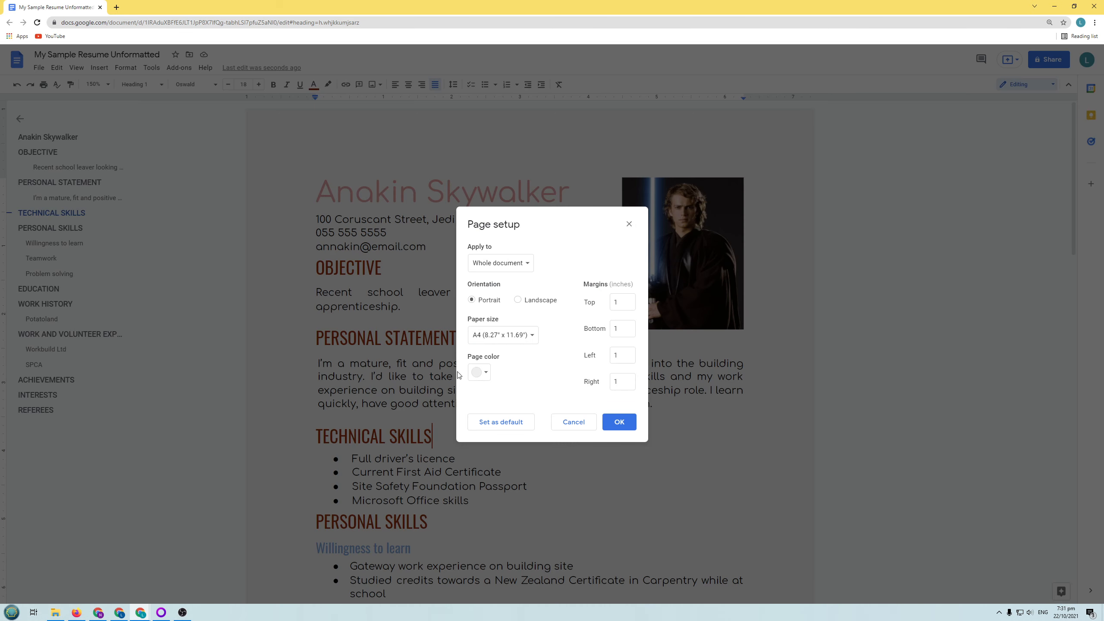
left_click(480, 372)
left_click(574, 426)
Apply landscape orientation to the whole document and set the zoom to 100%
left_click(524, 300)
left_click(629, 430)
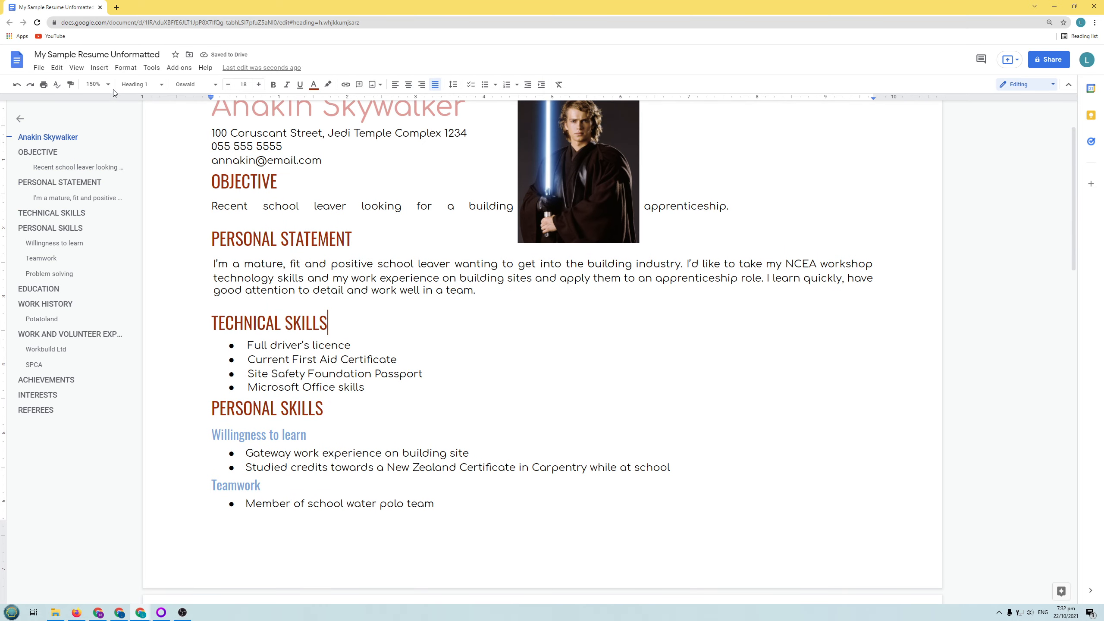
left_click(97, 84)
left_click(104, 173)
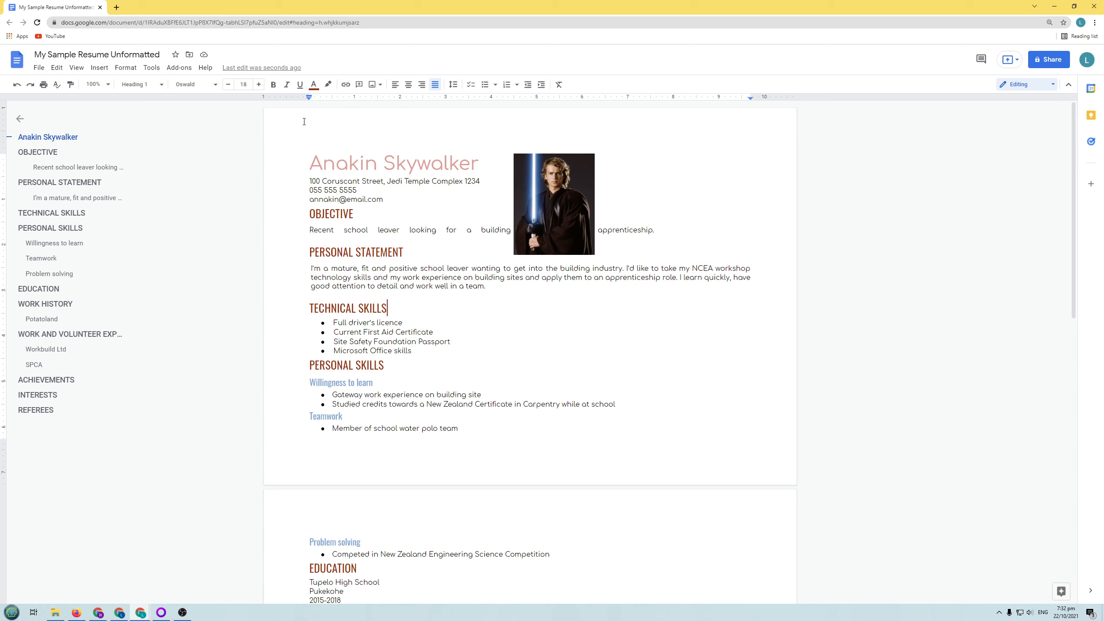
Return the whole document to portrait orientation and set the zoom to 150%
left_click(39, 68)
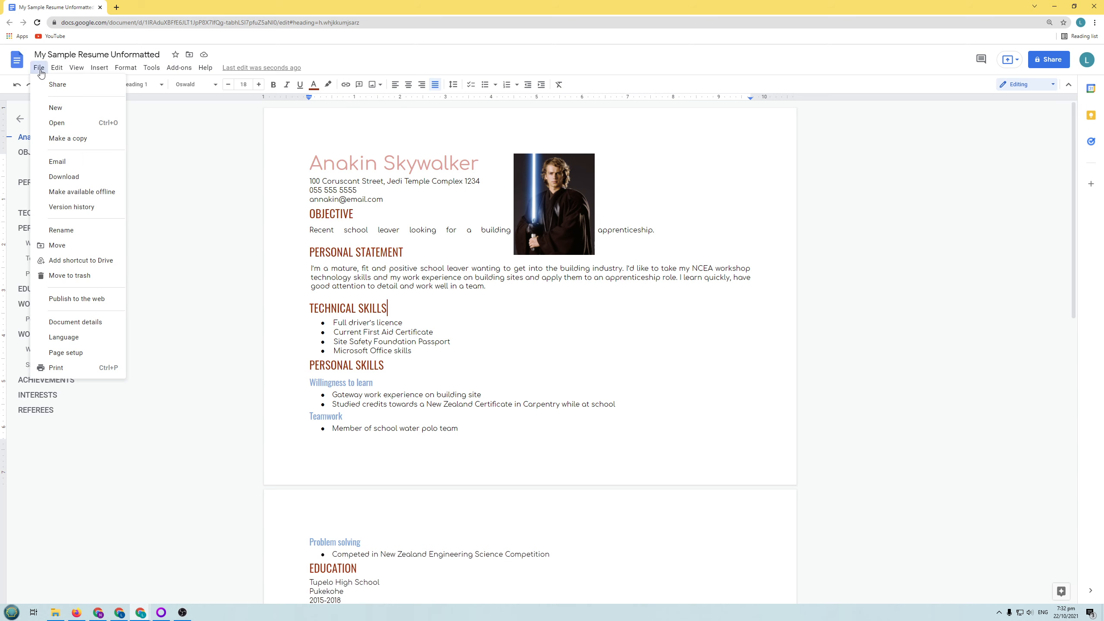
left_click(60, 351)
left_click(495, 301)
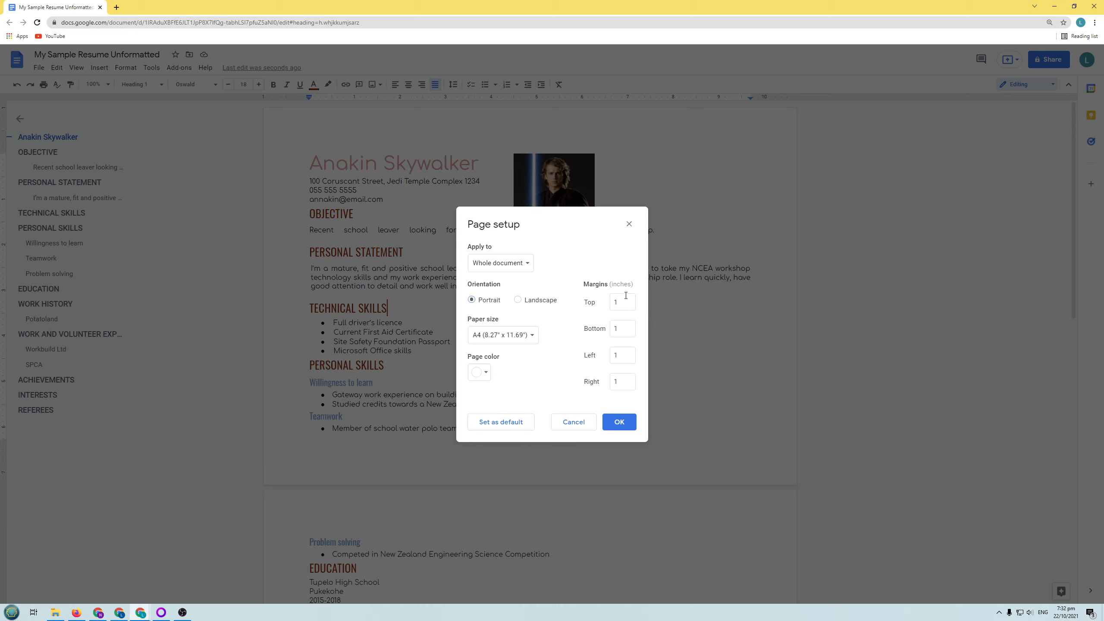
left_click(624, 424)
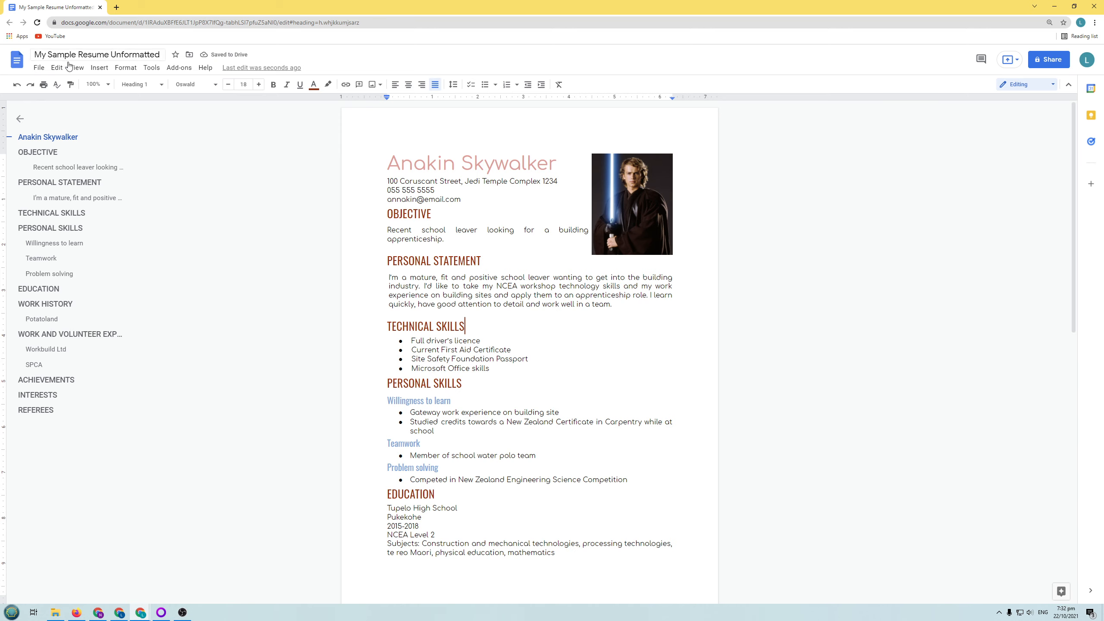
left_click(100, 87)
left_click(93, 200)
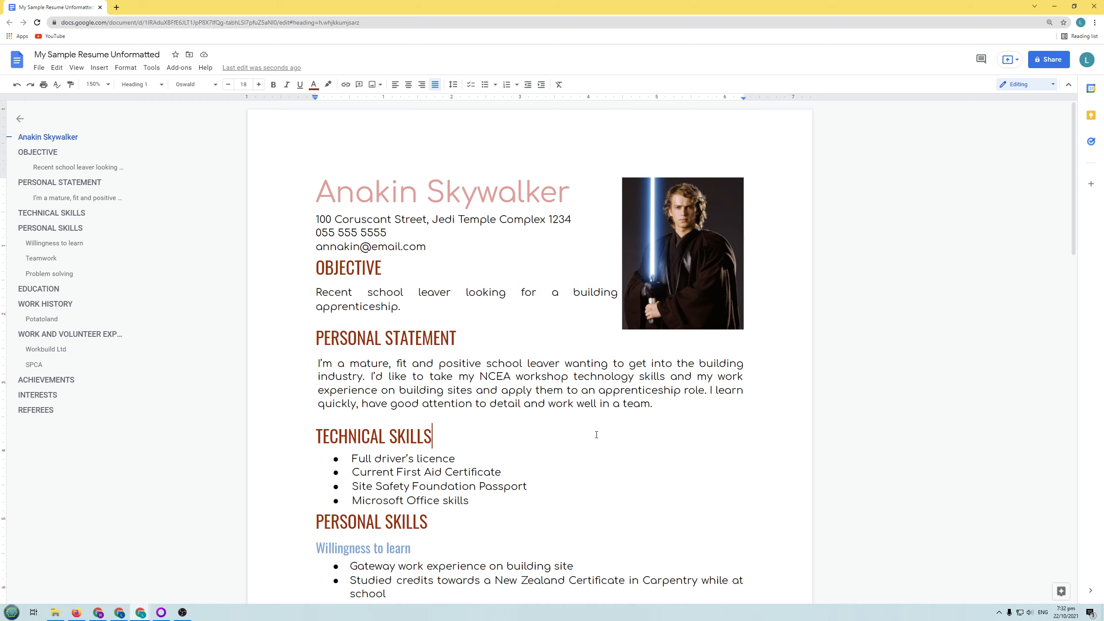
Insert blank lines before the EDUCATION heading until the section moves onto the second page, and check the page transition
scroll(596, 435, "down", 2)
scroll(597, 435, "down", 10)
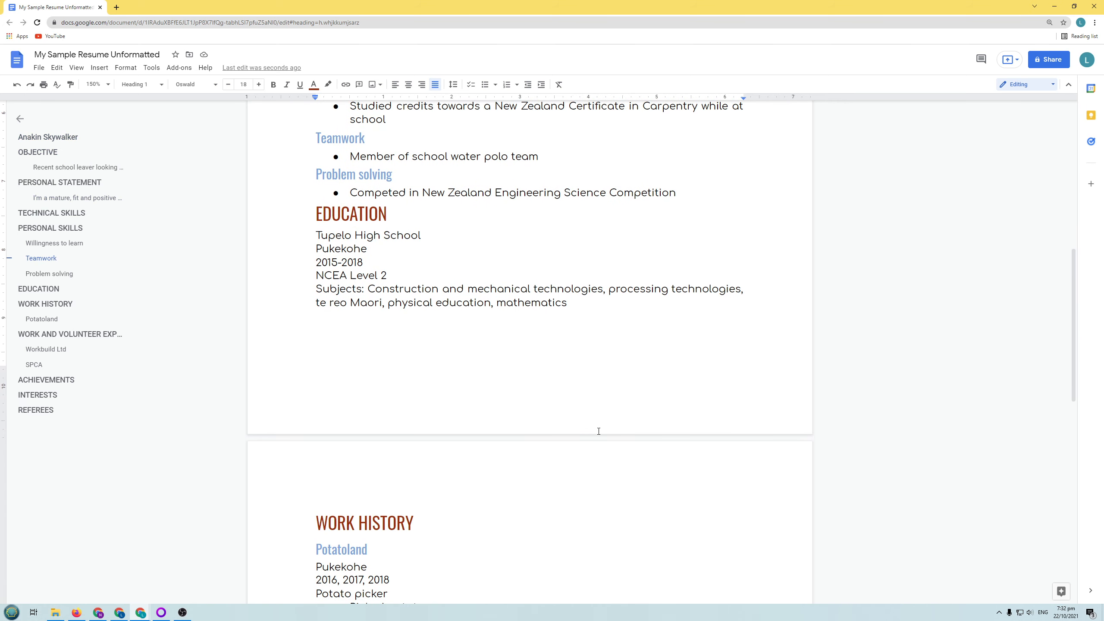
scroll(599, 431, "up", 2)
left_click(317, 306)
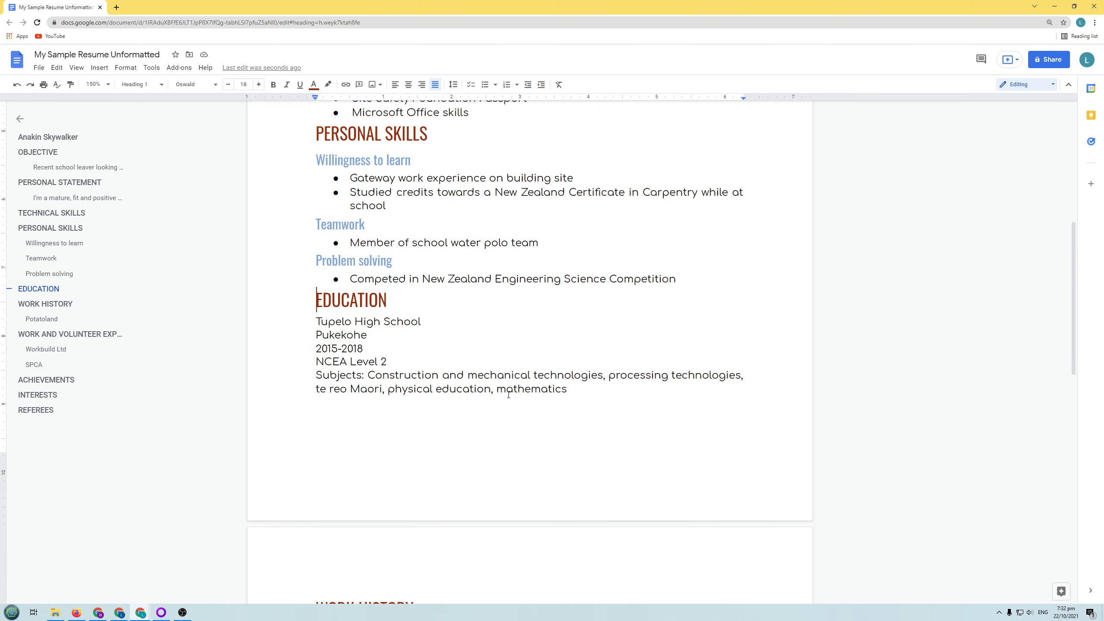
scroll(485, 522, "down", 2)
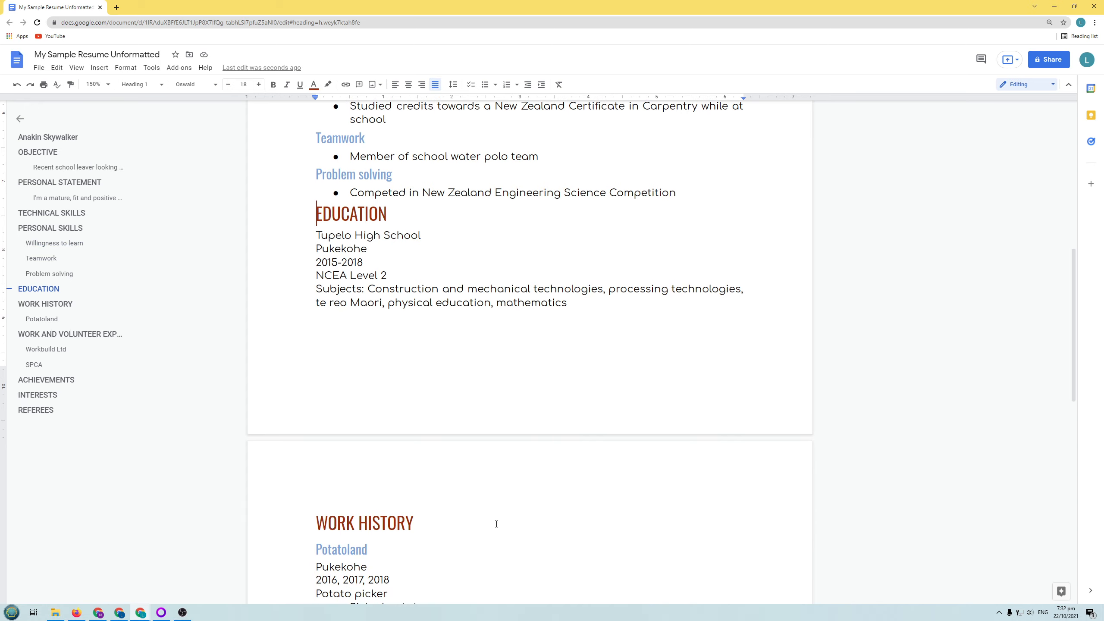
key("Return")
key("Return")
key("Return")
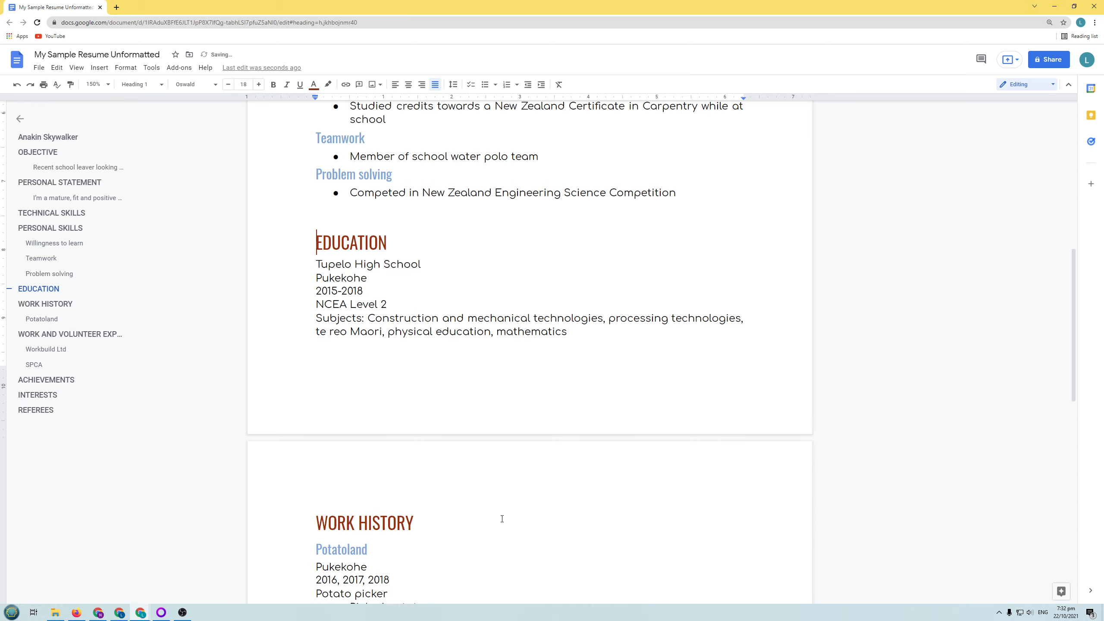
key("Return")
key("Return")
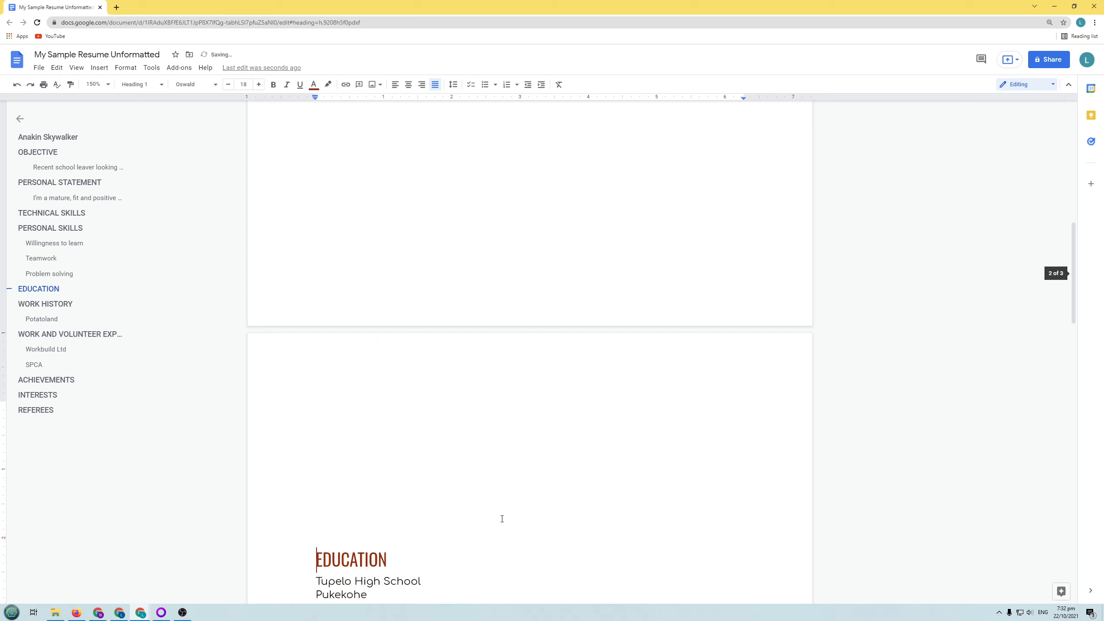
key("BackSpace")
key("Return")
scroll(612, 560, "down", 3)
scroll(611, 559, "up", 7)
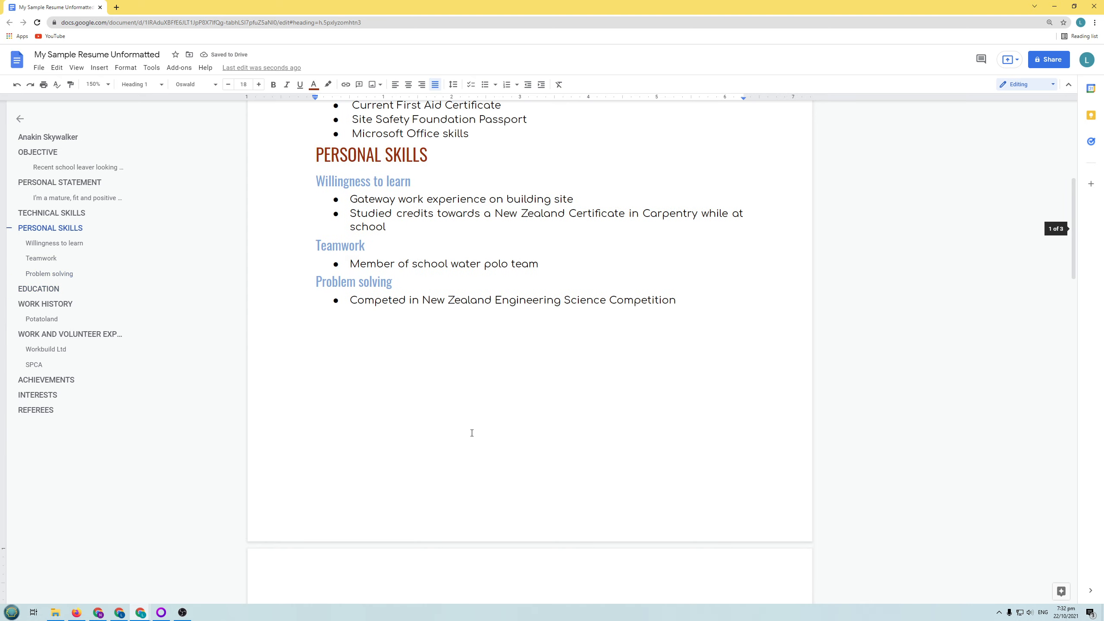
scroll(565, 523, "down", 1)
scroll(565, 524, "down", 2)
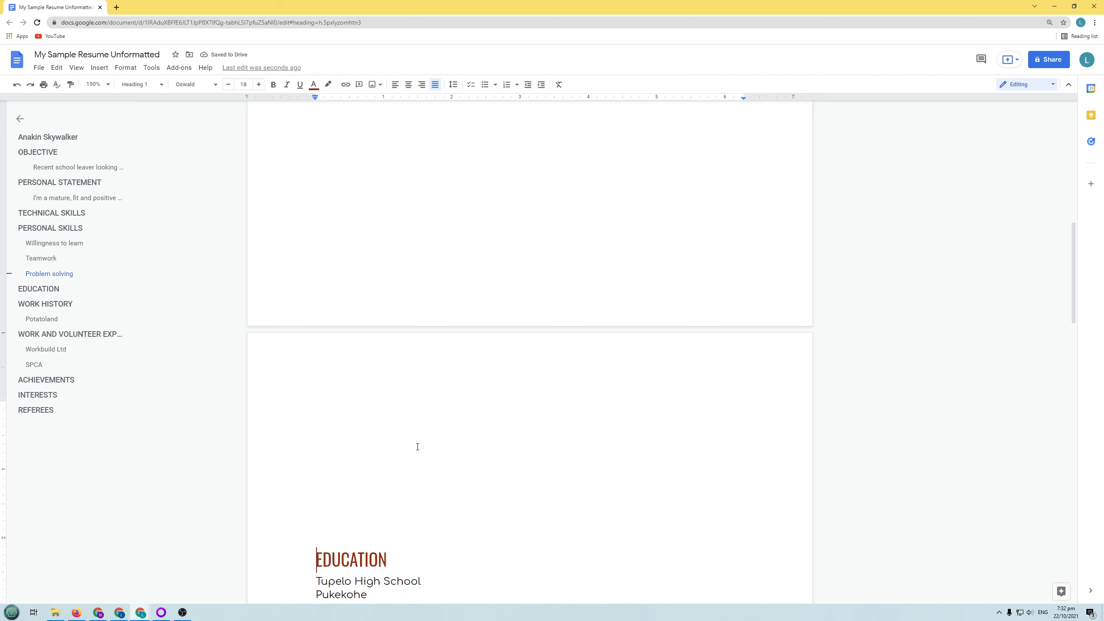
Remove all the blank lines before the EDUCATION heading so it directly follows the Problem solving section
key("BackSpace")
key("BackSpace")
key("BackSpace")
key("BackSpace")
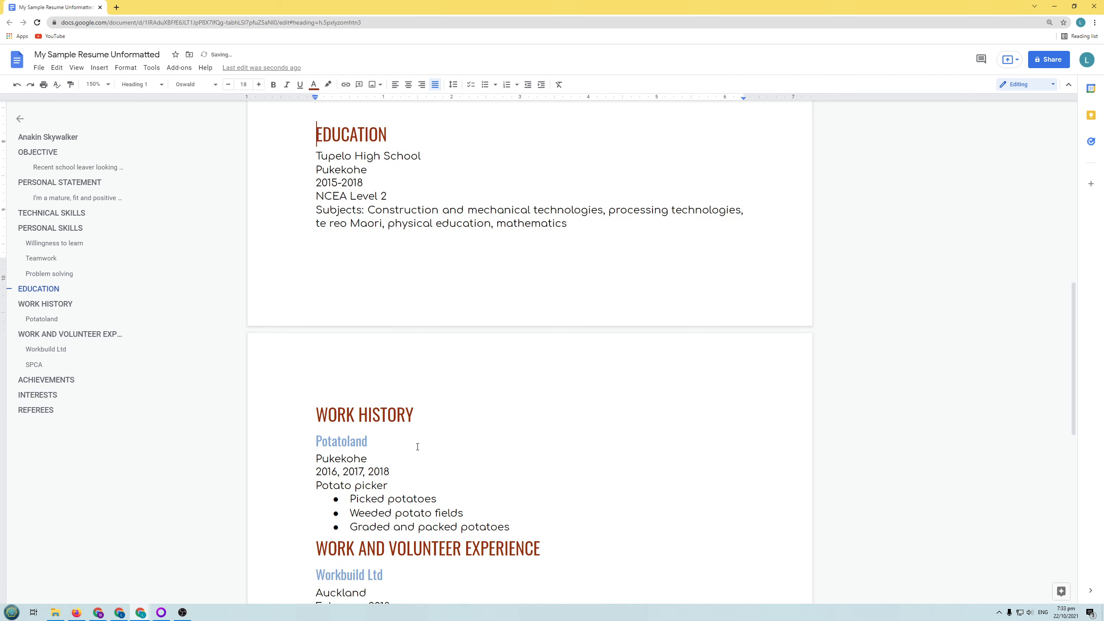
scroll(346, 392, "up", 1)
scroll(346, 392, "up", 3)
key("BackSpace")
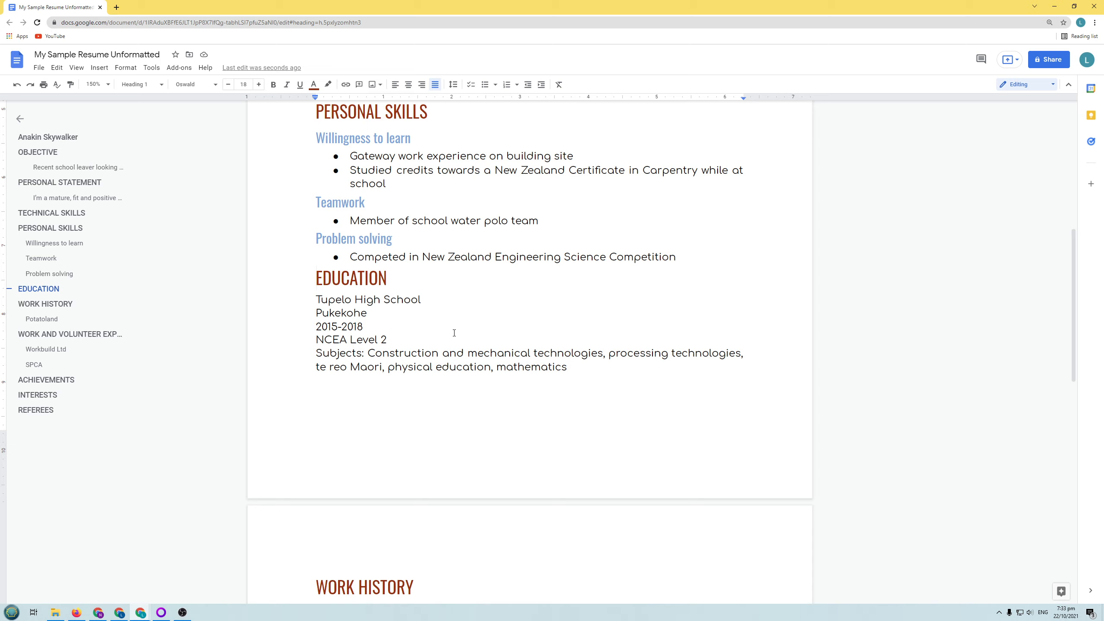
Insert a page break before the EDUCATION heading and check the page transition
left_click(100, 68)
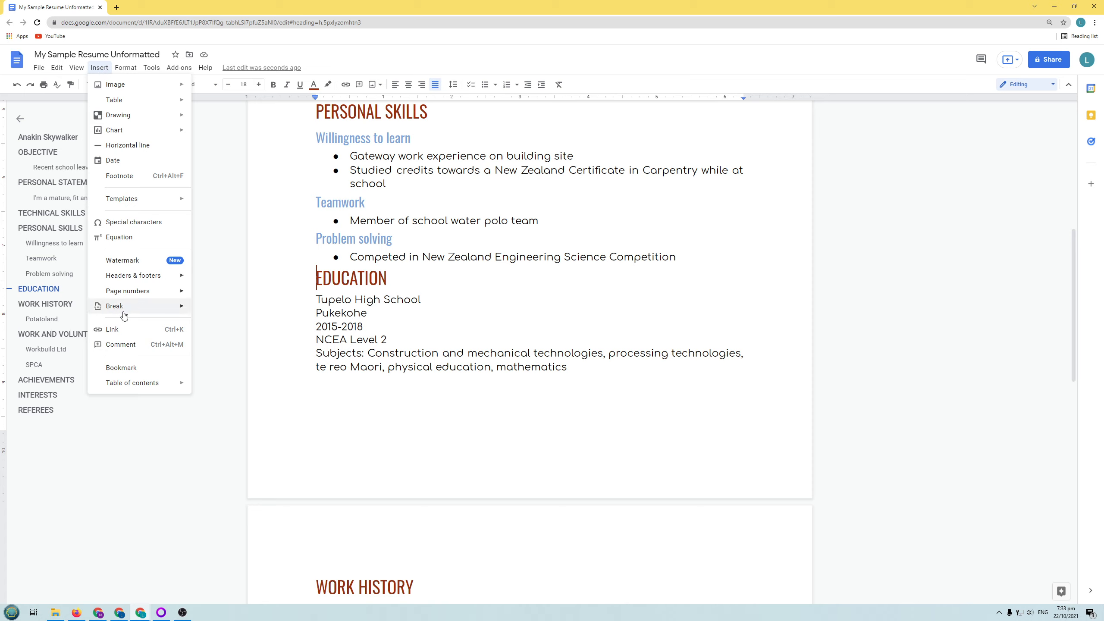
mouse_move(128, 310)
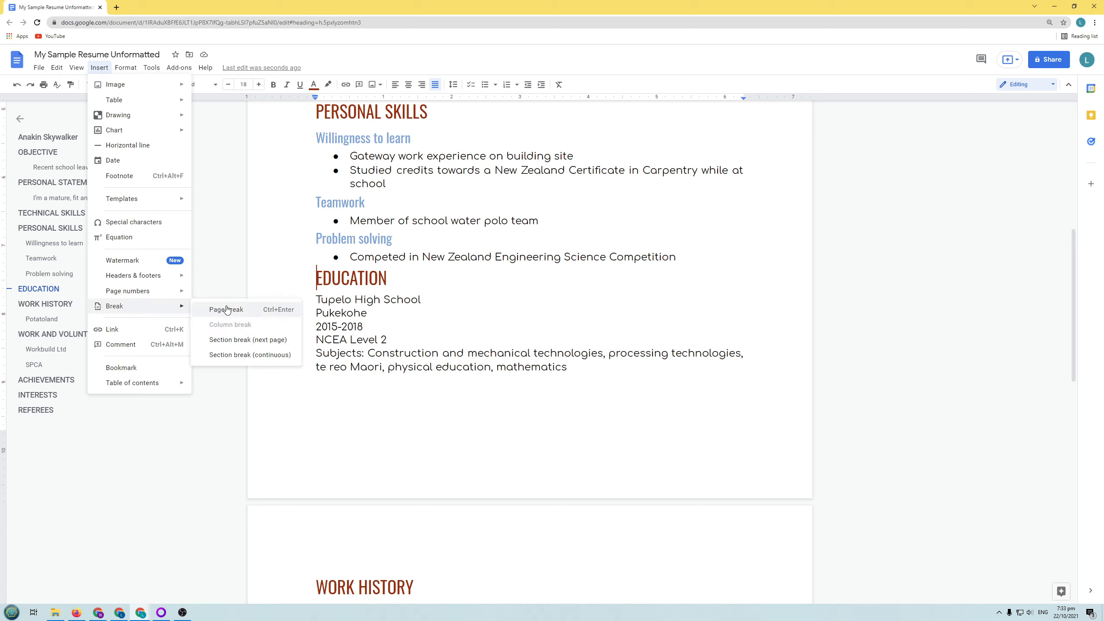
left_click(226, 310)
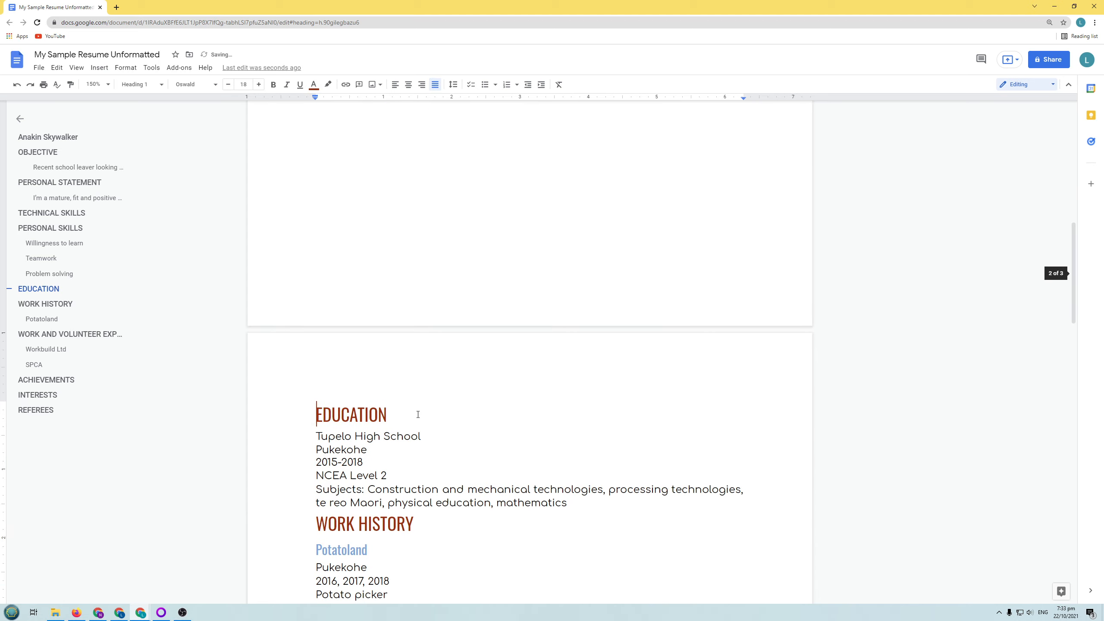
scroll(418, 414, "down", 2)
scroll(330, 353, "up", 5)
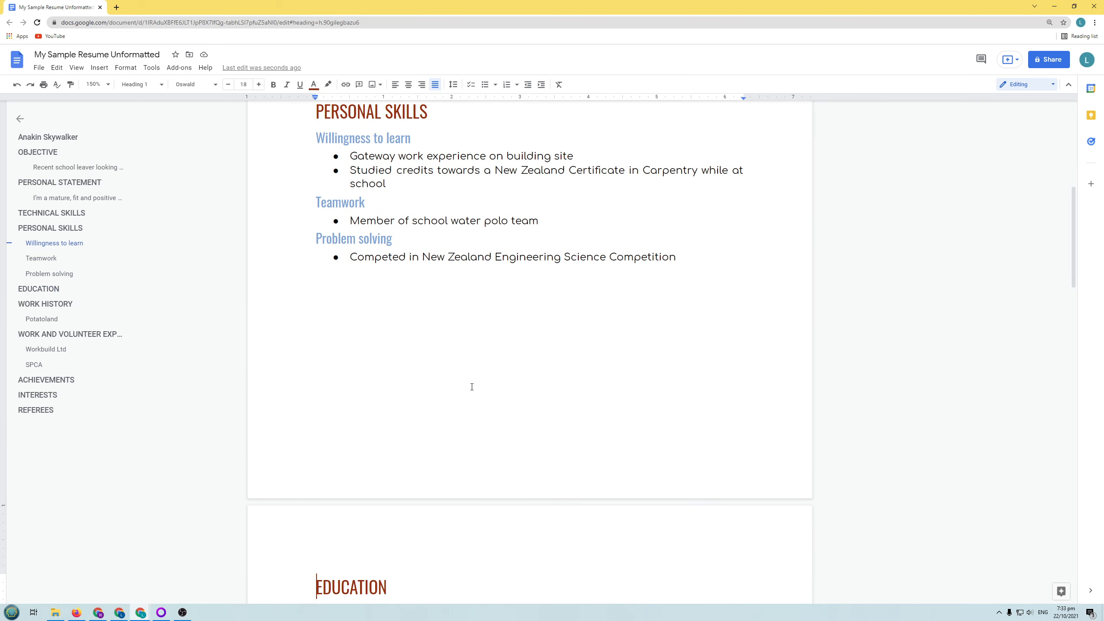
scroll(472, 397, "down", 2)
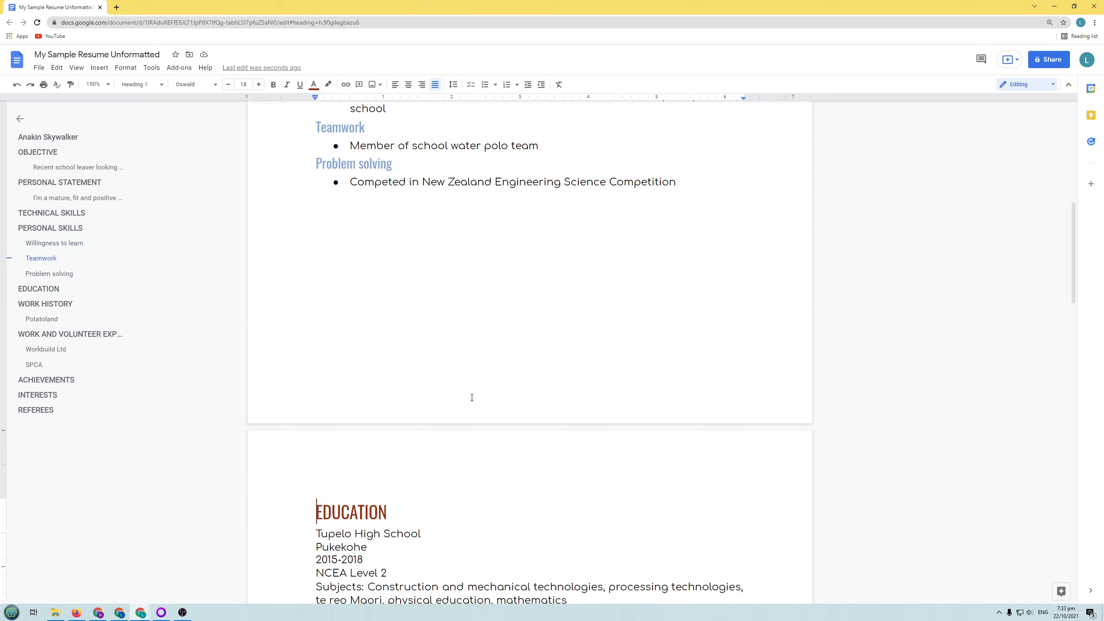
Insert a page break before the ACHIEVEMENTS heading and check the page that follows
scroll(470, 395, "down", 5)
scroll(409, 389, "down", 4)
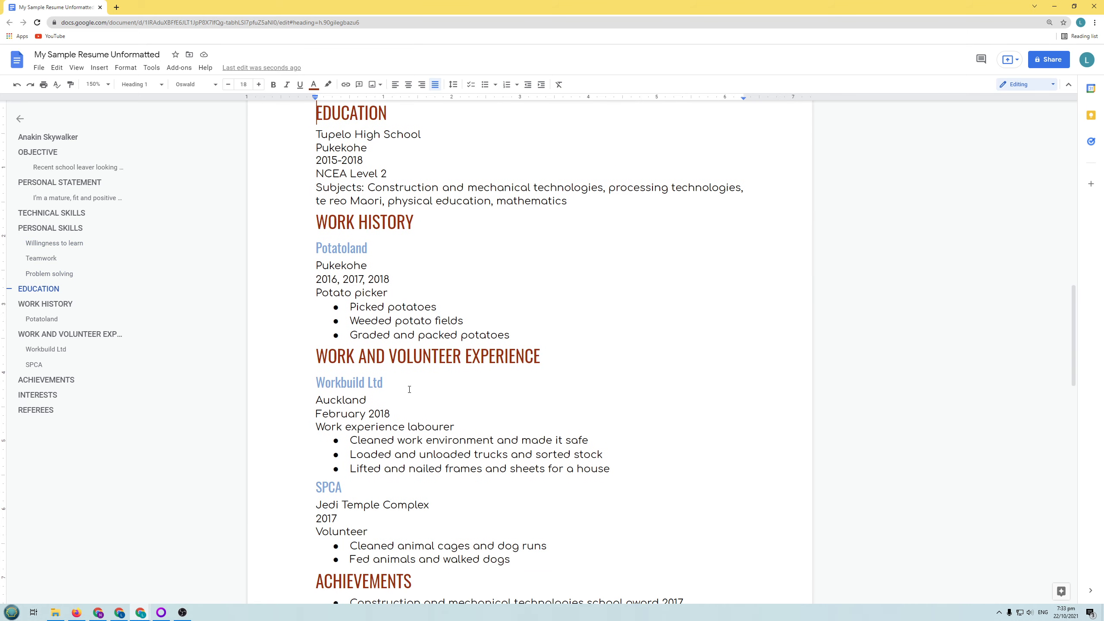
scroll(409, 389, "down", 4)
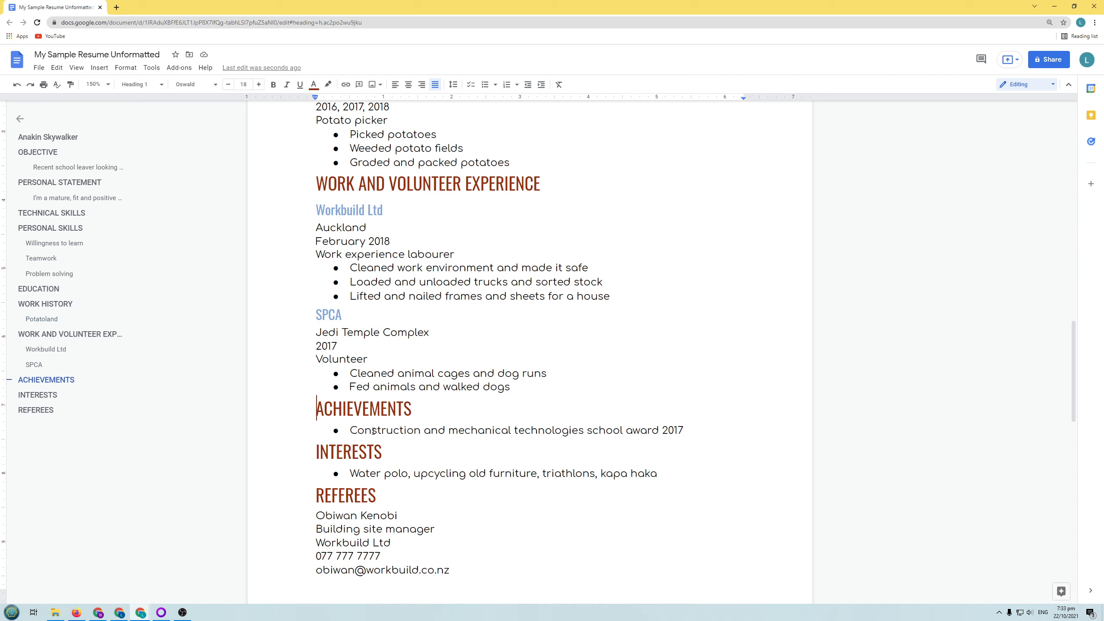
left_click(100, 67)
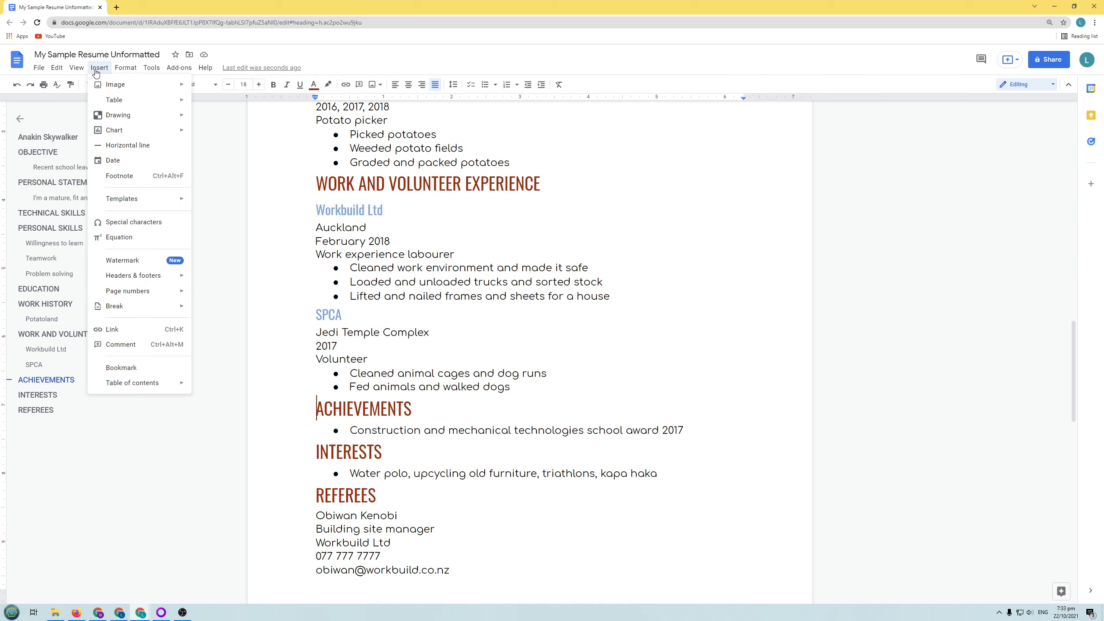
mouse_move(114, 312)
left_click(194, 312)
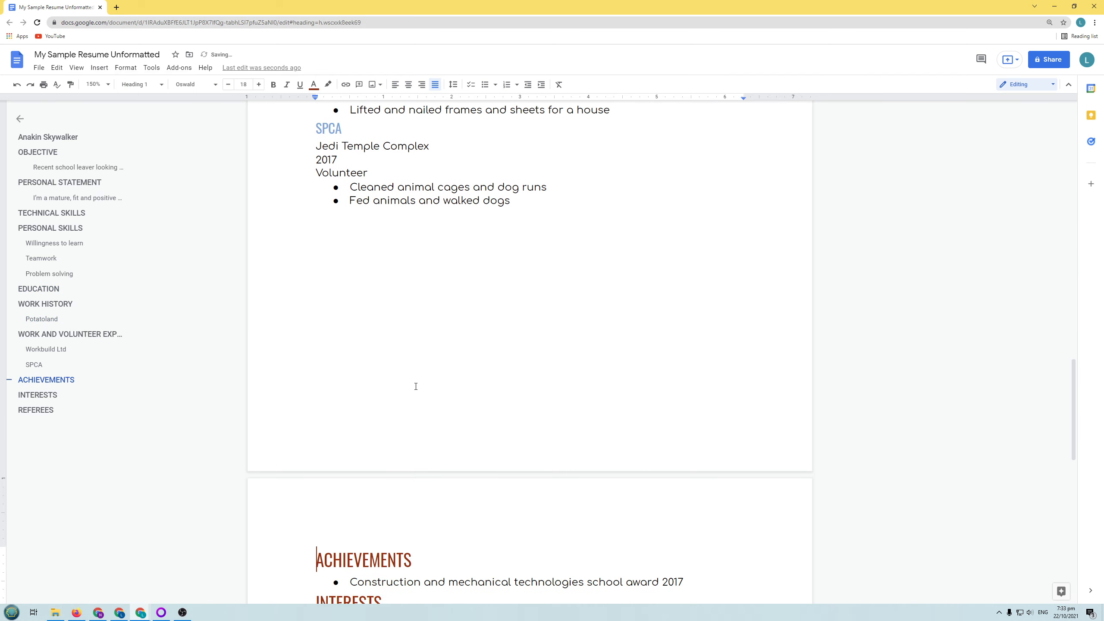
scroll(463, 479, "down", 5)
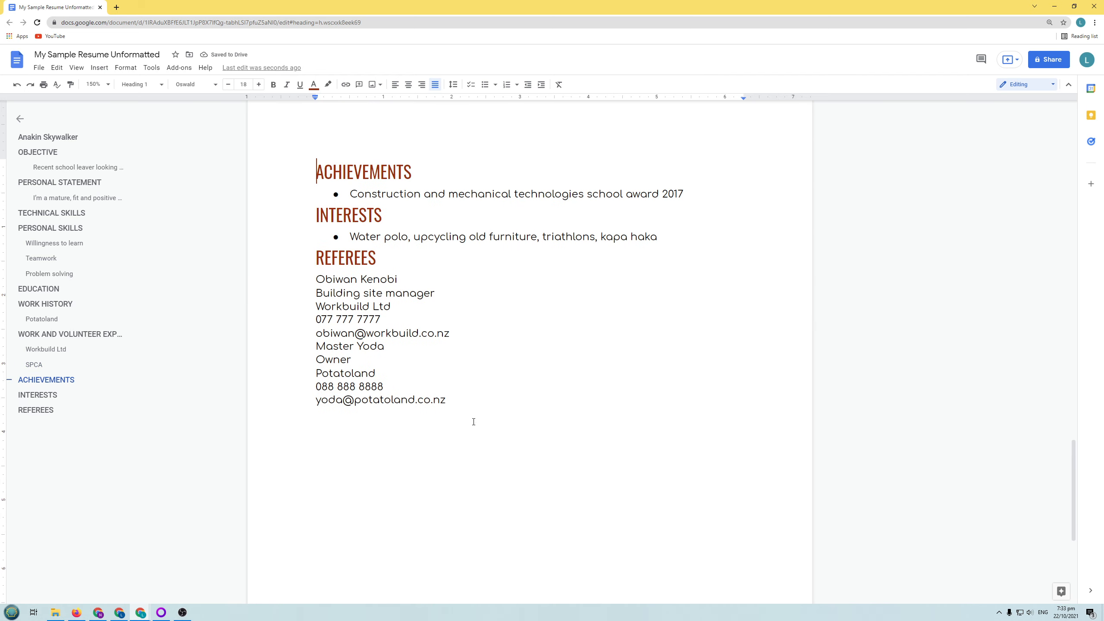
scroll(473, 421, "up", 4)
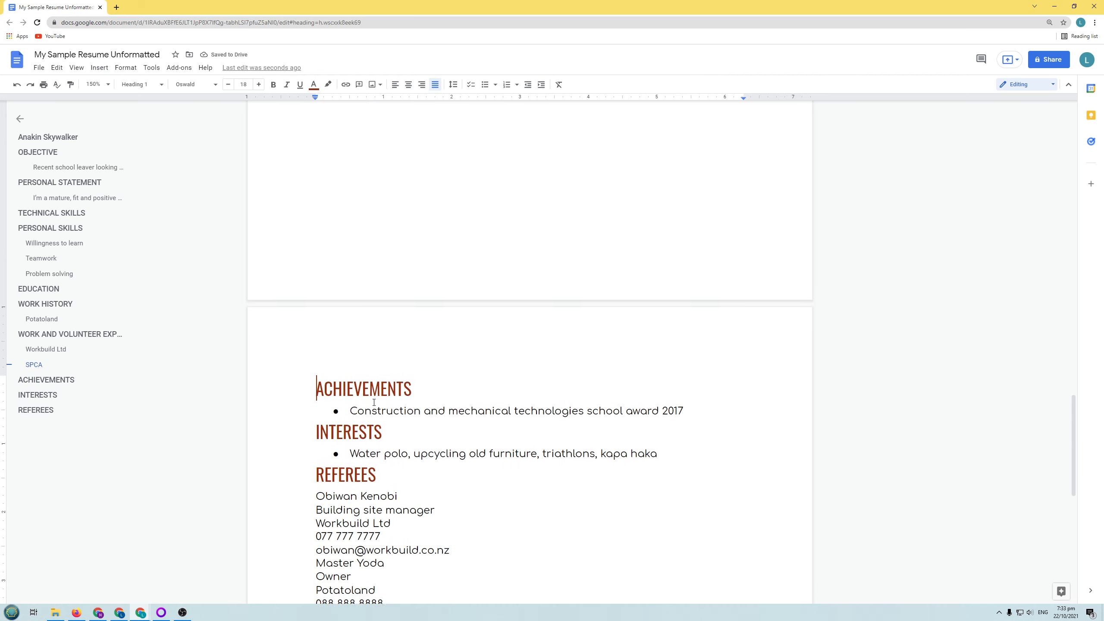
Delete the page break and the empty line between the SPCA section and the ACHIEVEMENTS heading
scroll(304, 372, "up", 5)
left_click(272, 282)
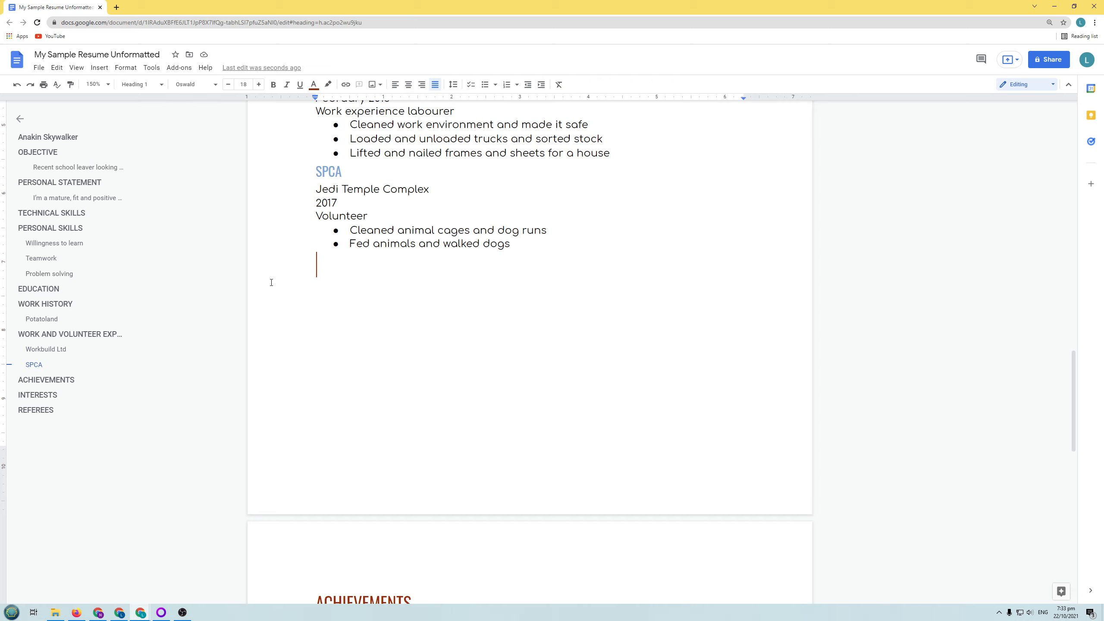
key("Delete")
key("Delete")
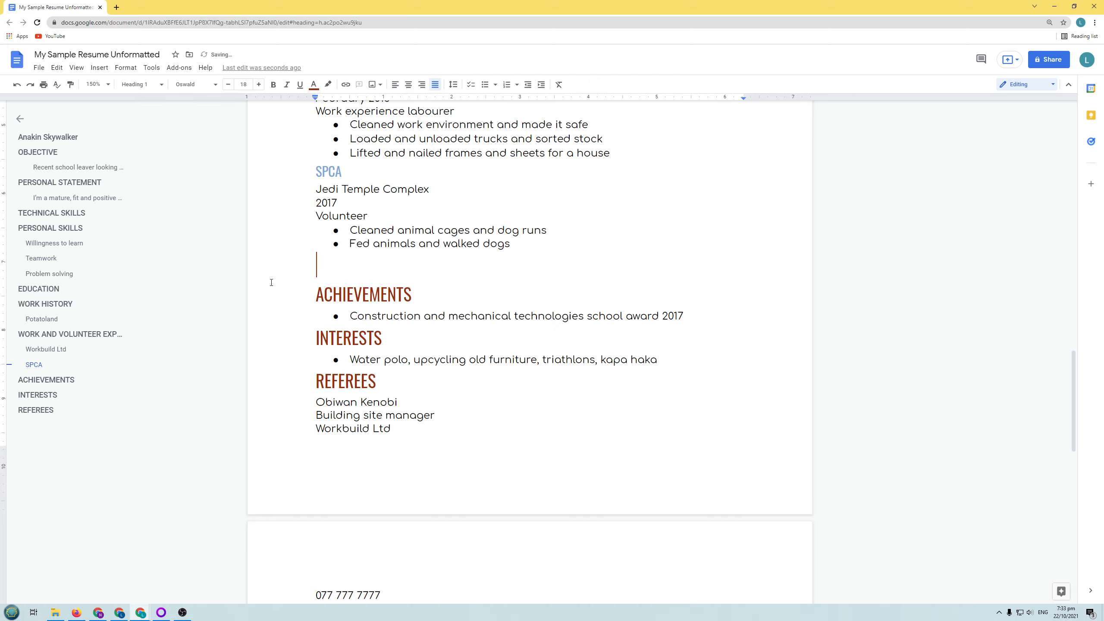
key("Delete")
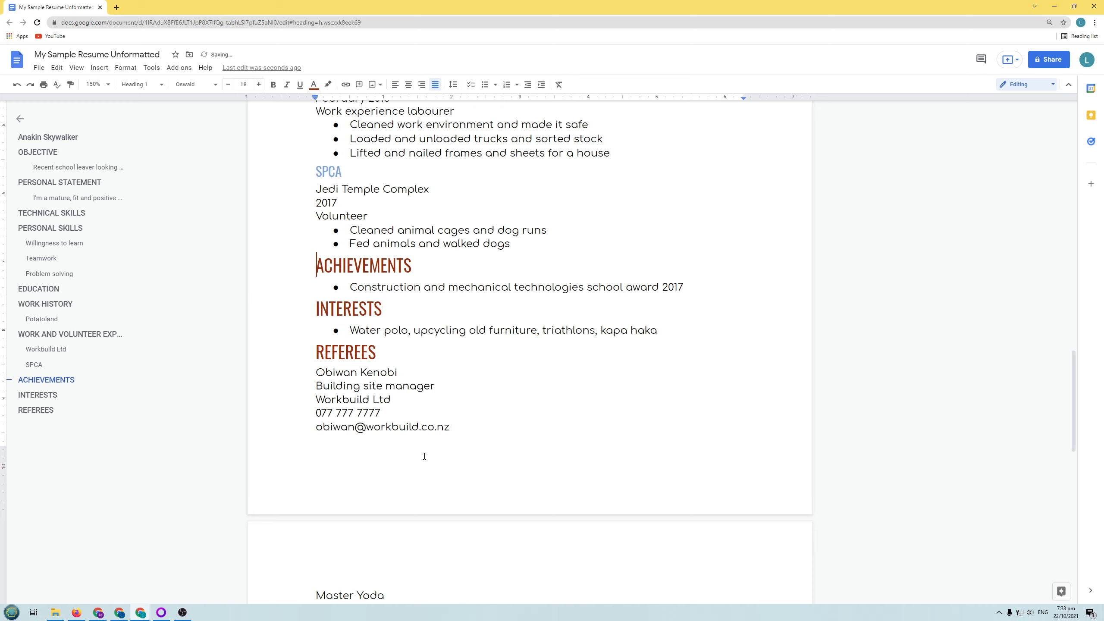
Insert the page break before the ACHIEVEMENTS heading again and review the resume back to its start
scroll(385, 500, "down", 3)
scroll(405, 489, "up", 3)
left_click(99, 68)
mouse_move(143, 308)
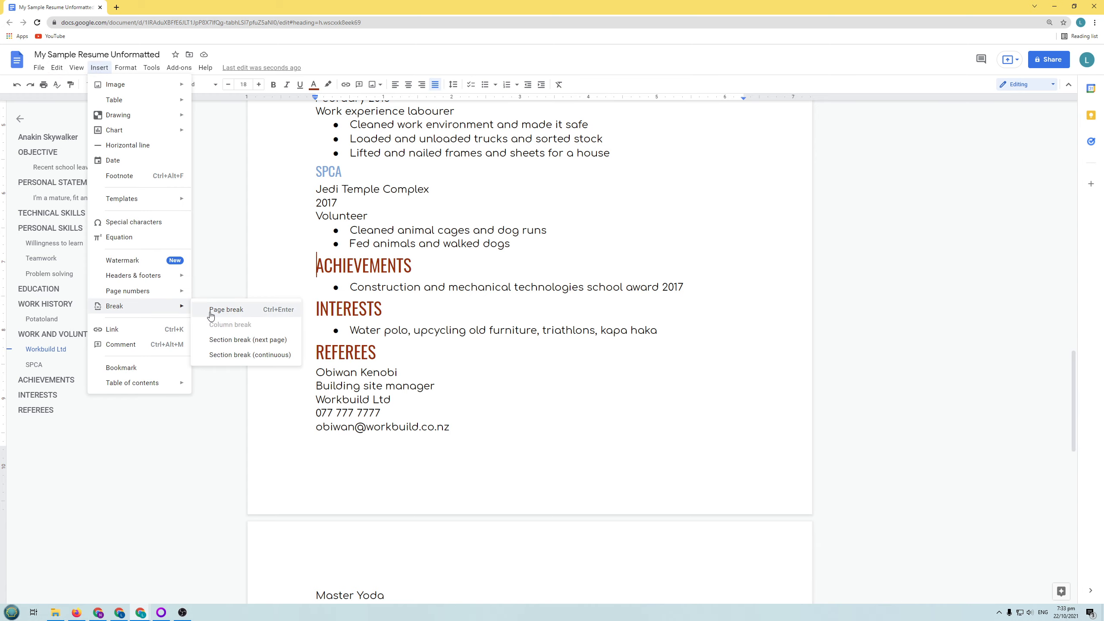
left_click(213, 310)
scroll(478, 419, "up", 1)
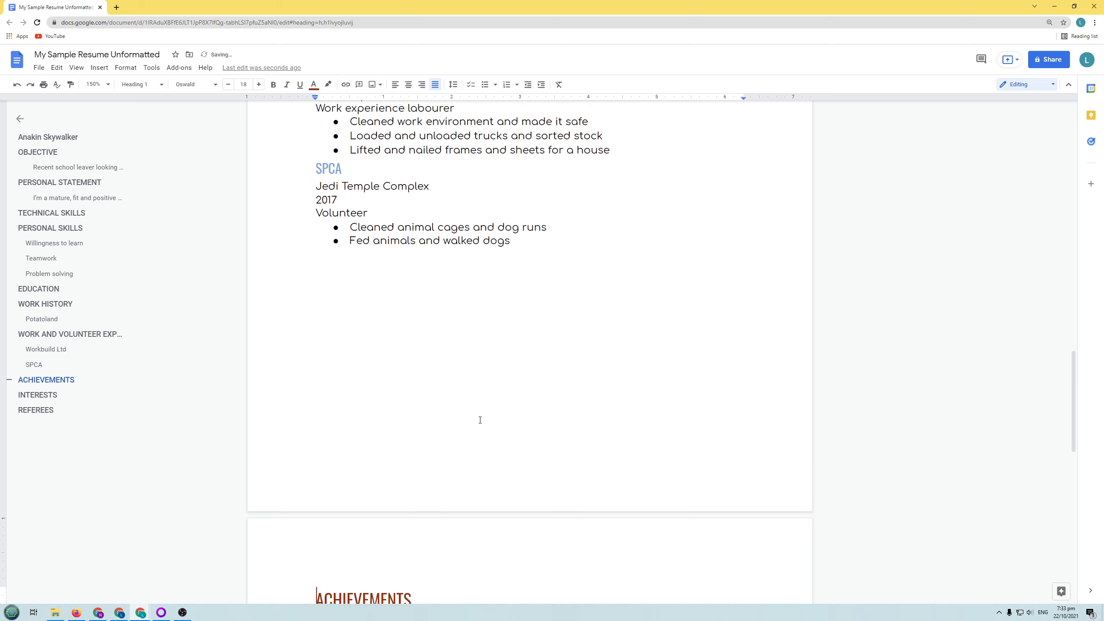
scroll(486, 424, "up", 3)
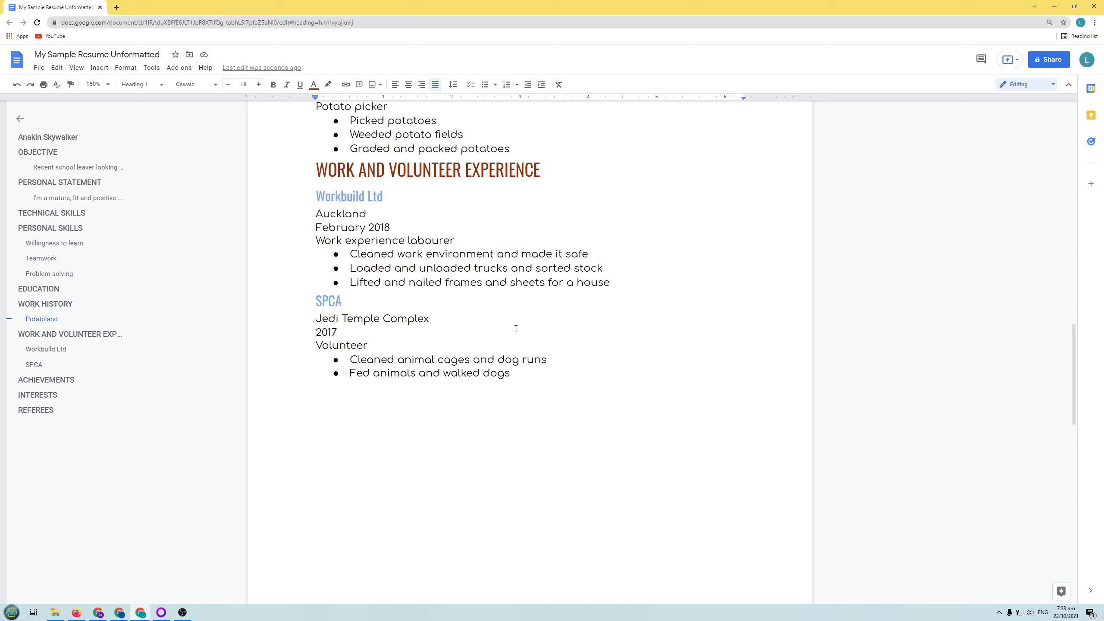
scroll(526, 383, "up", 15)
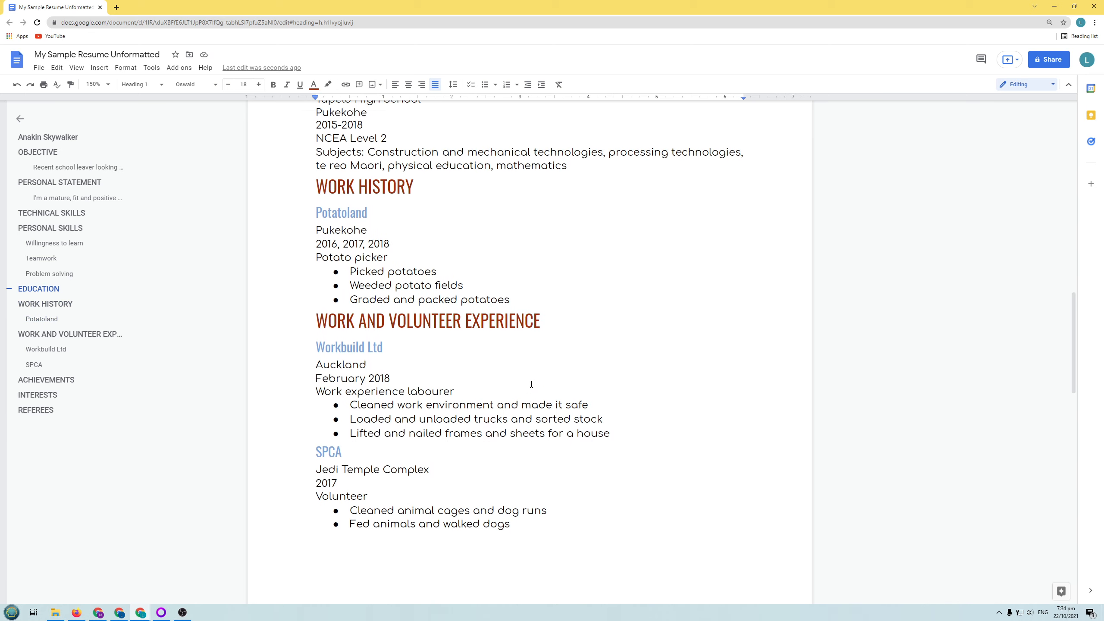
scroll(533, 384, "up", 8)
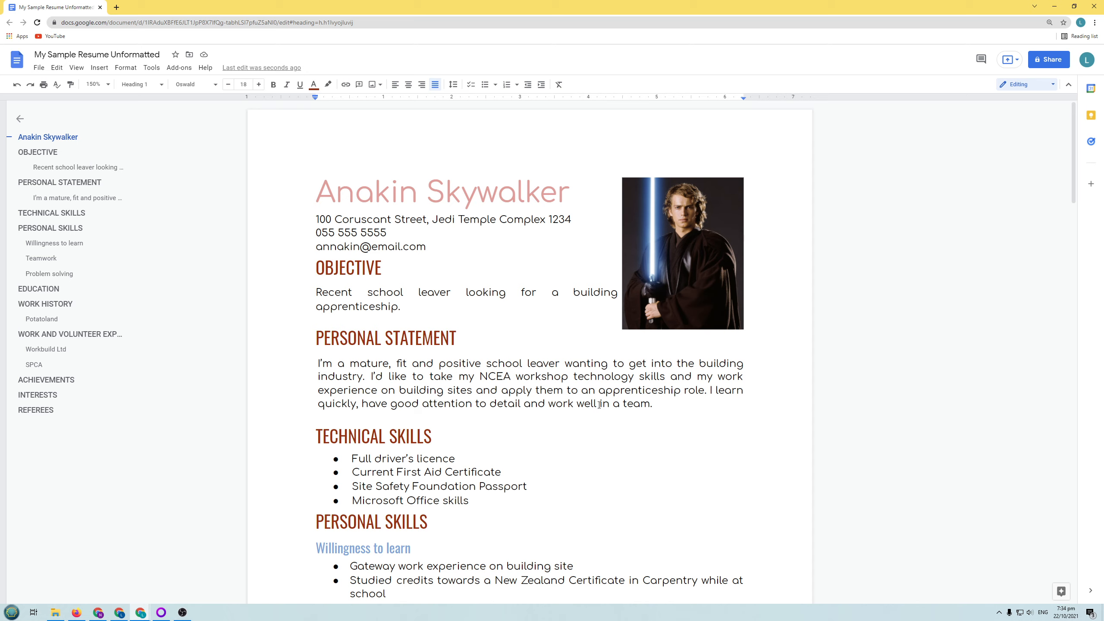
Search the resume for "New Zealand" with Find and replace and check the highlighted matches
scroll(536, 455, "down", 2)
left_click_drag(494, 497, 564, 497)
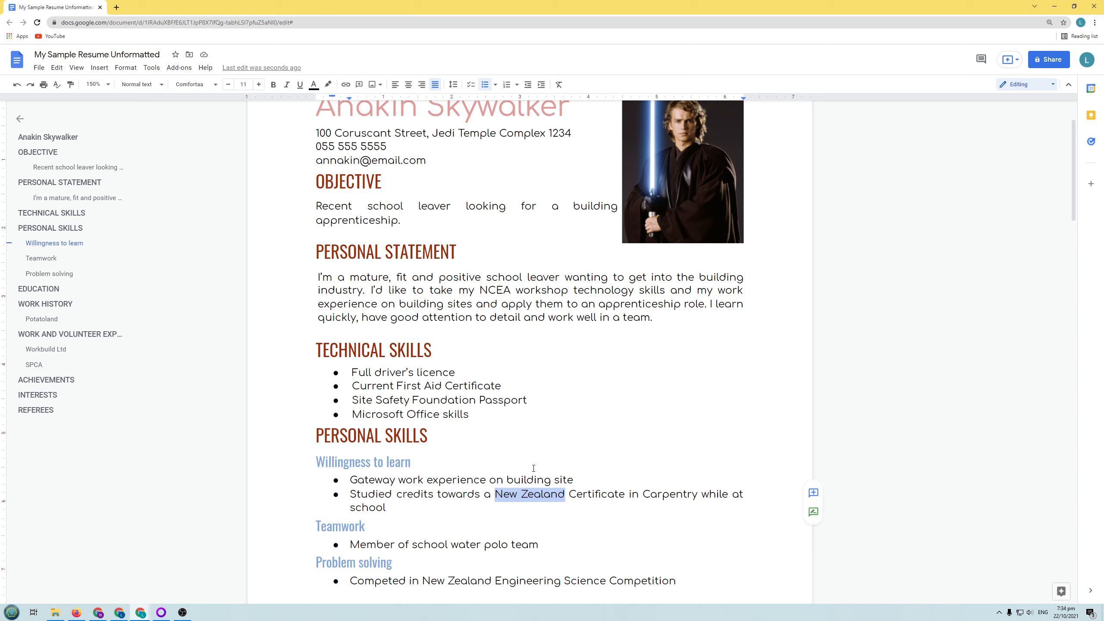
scroll(485, 368, "down", 3)
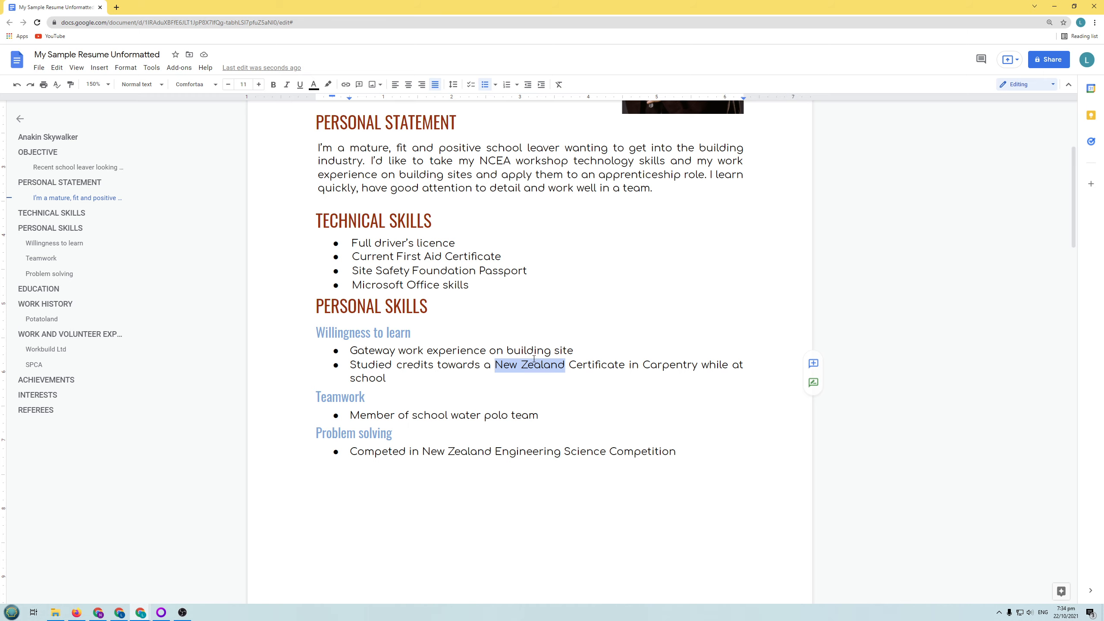
scroll(500, 278, "up", 5)
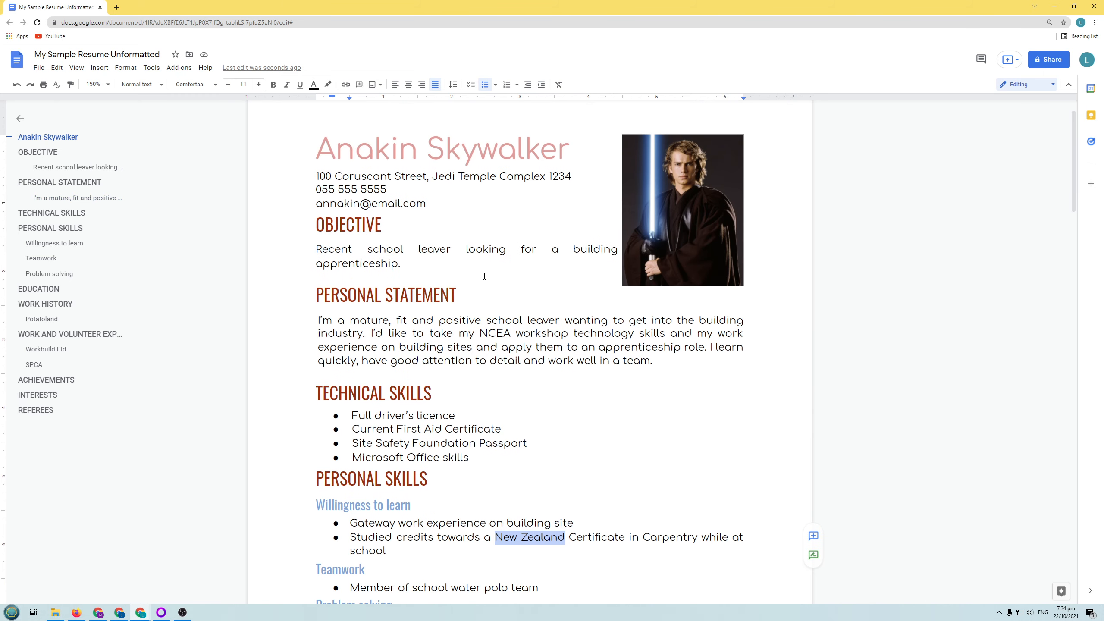
left_click(315, 193)
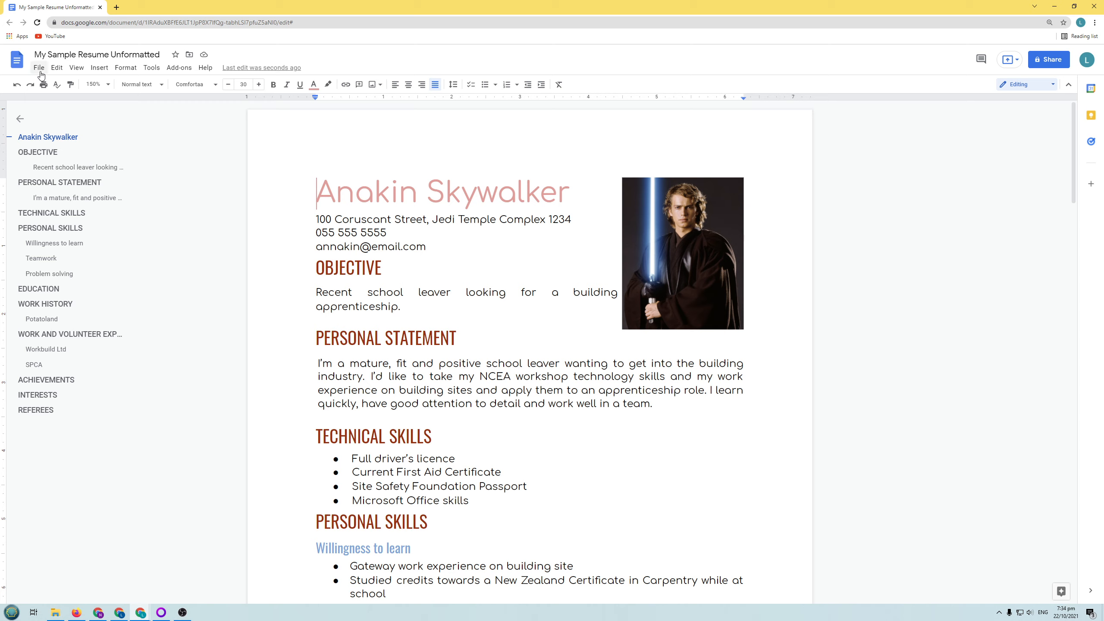
left_click(57, 67)
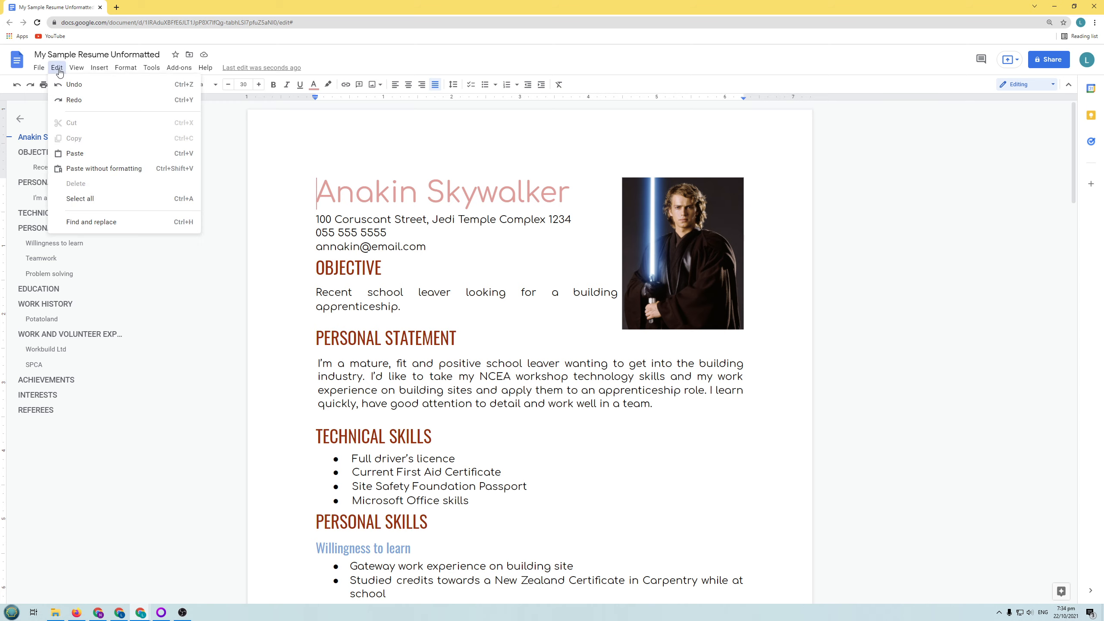
left_click(110, 228)
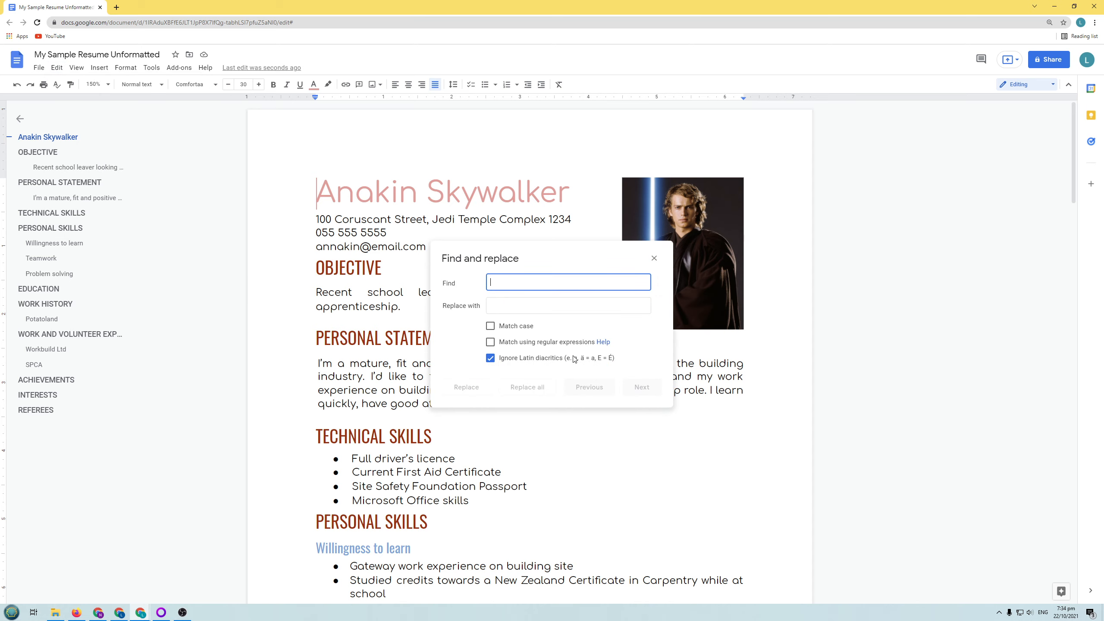
type("New Z")
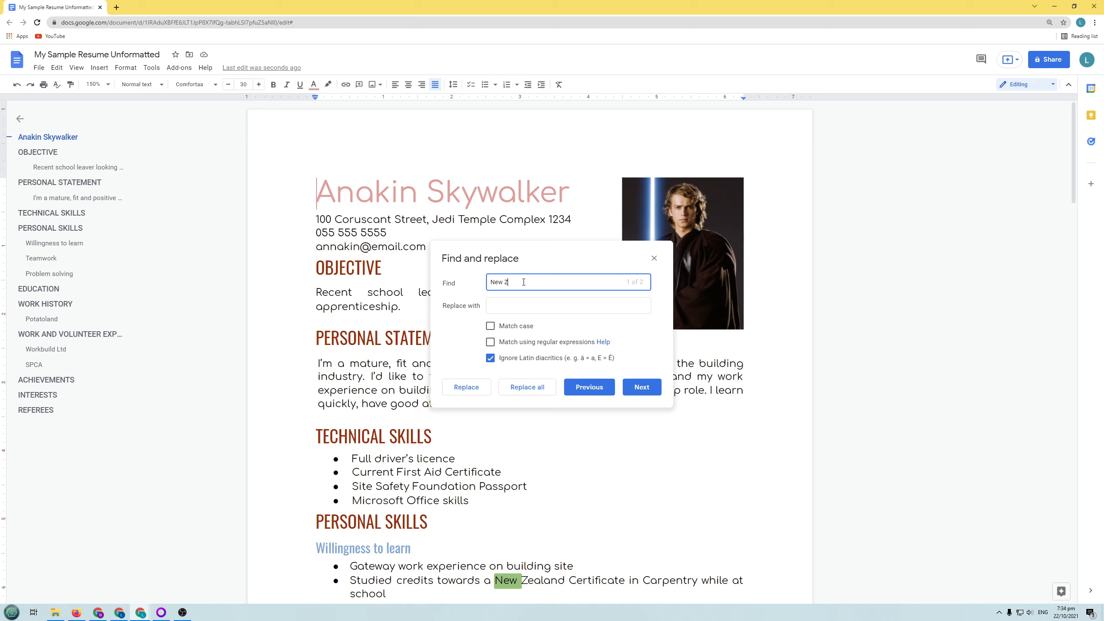
type("ealand")
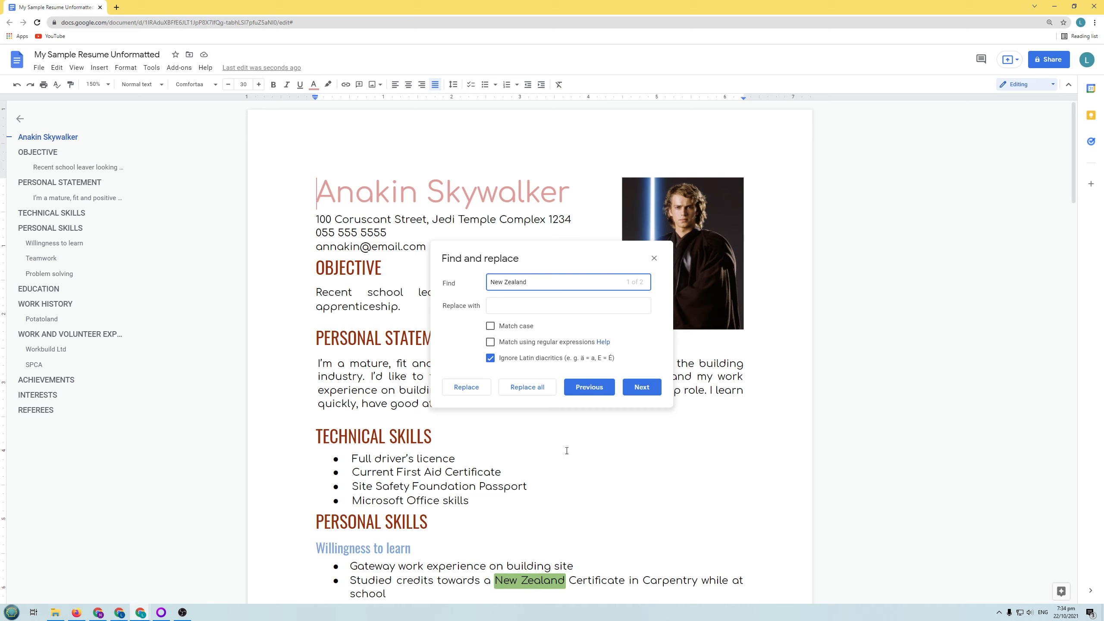
scroll(567, 451, "down", 5)
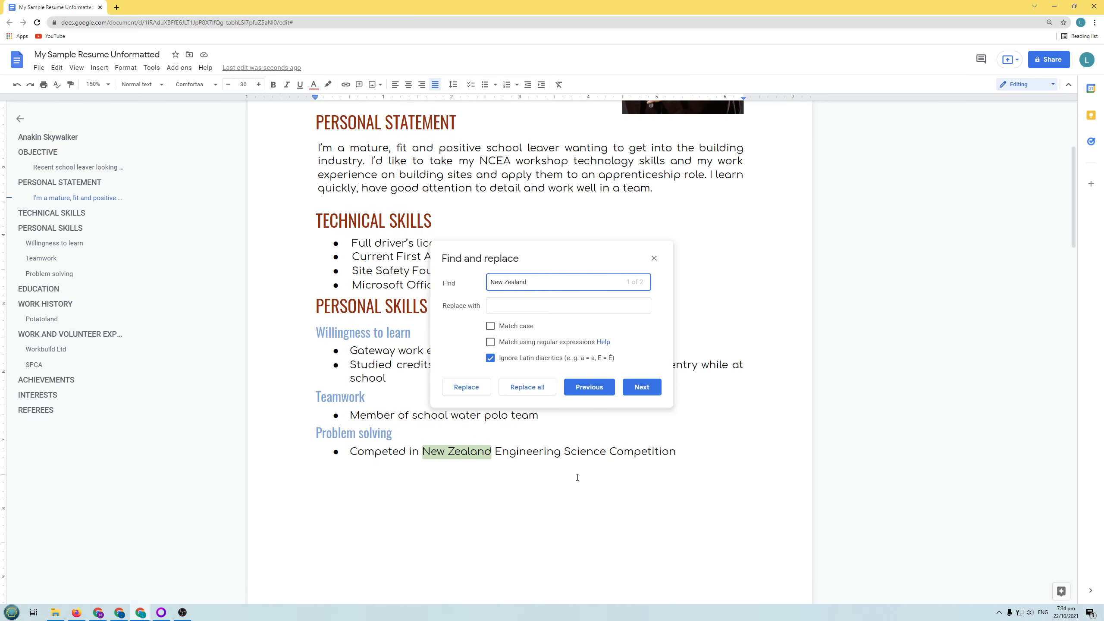
scroll(569, 435, "up", 4)
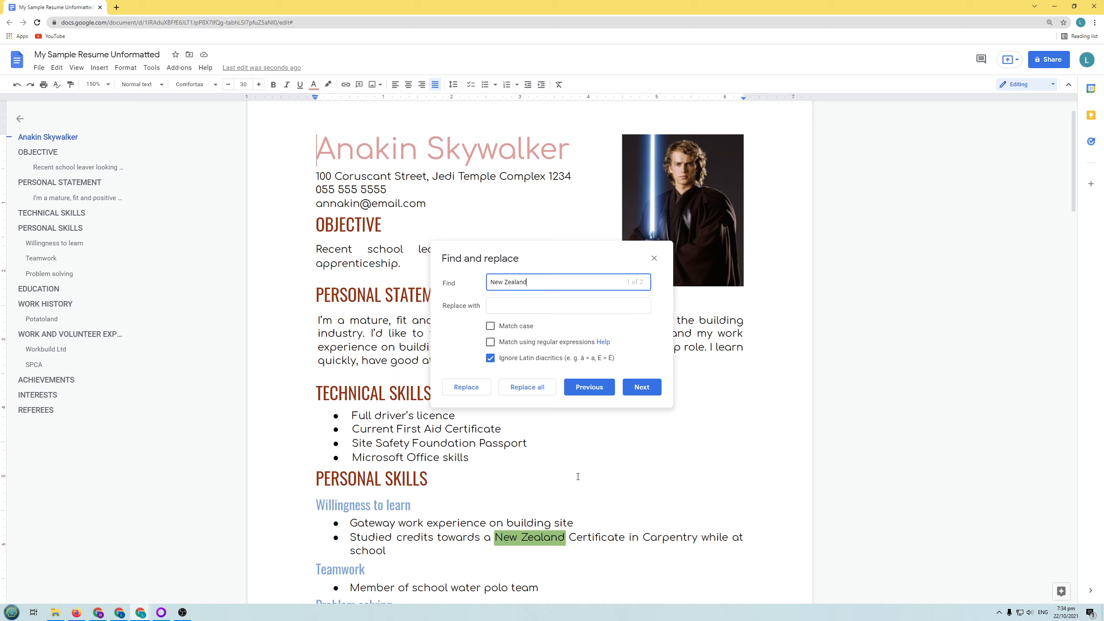
Test a case-sensitive search by enabling Match case and changing the search term to "new Zealand", and turn Match case off again
left_click(491, 326)
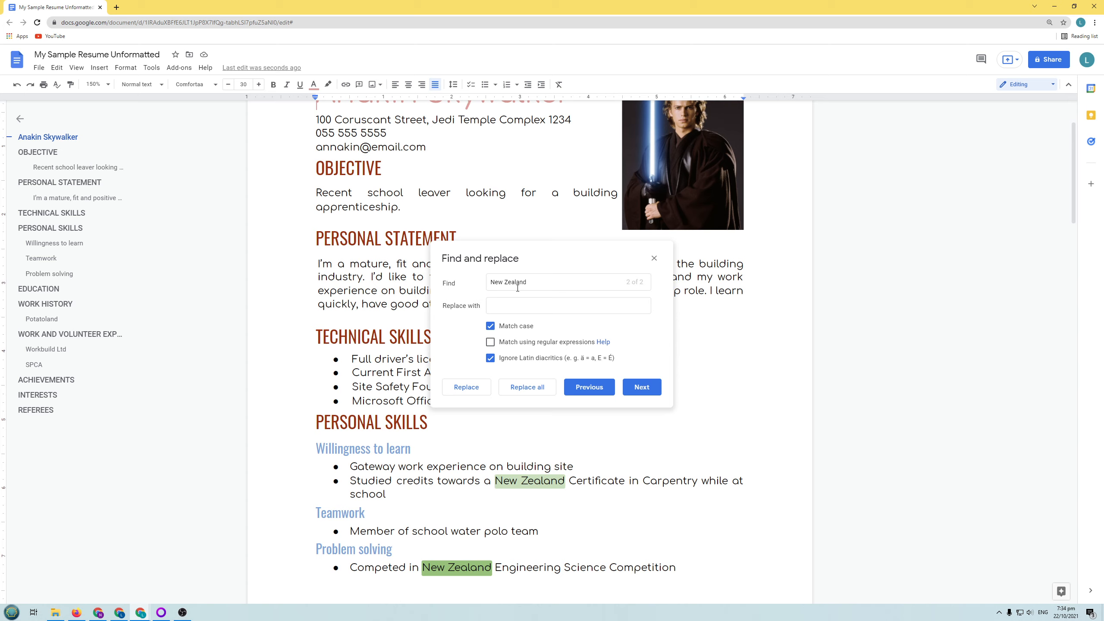
left_click(495, 283)
key("BackSpace")
type("n")
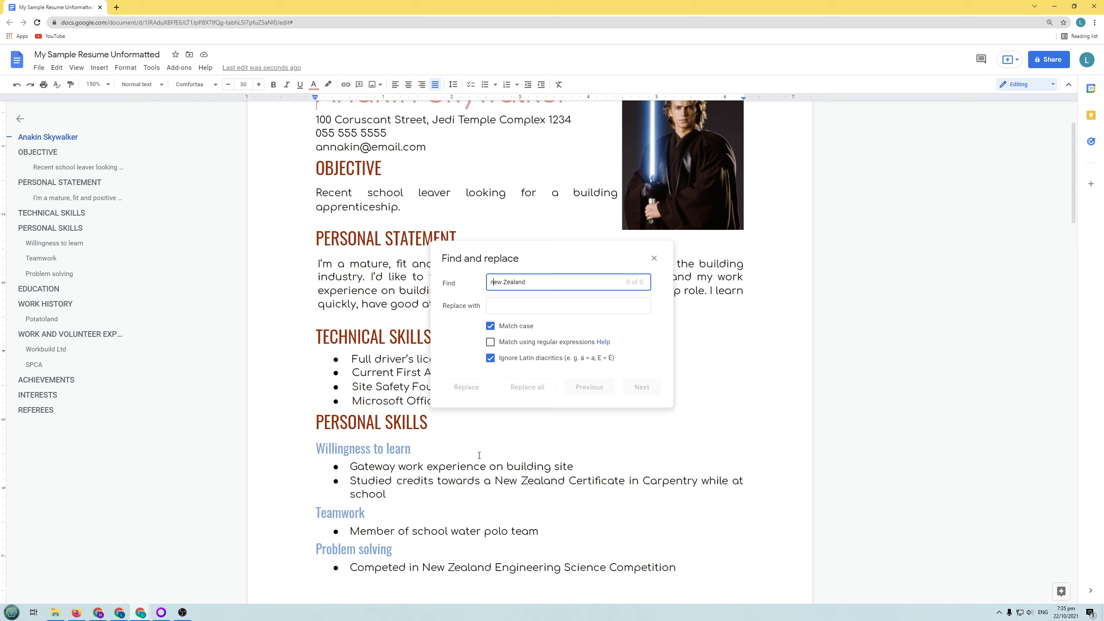
left_click(491, 327)
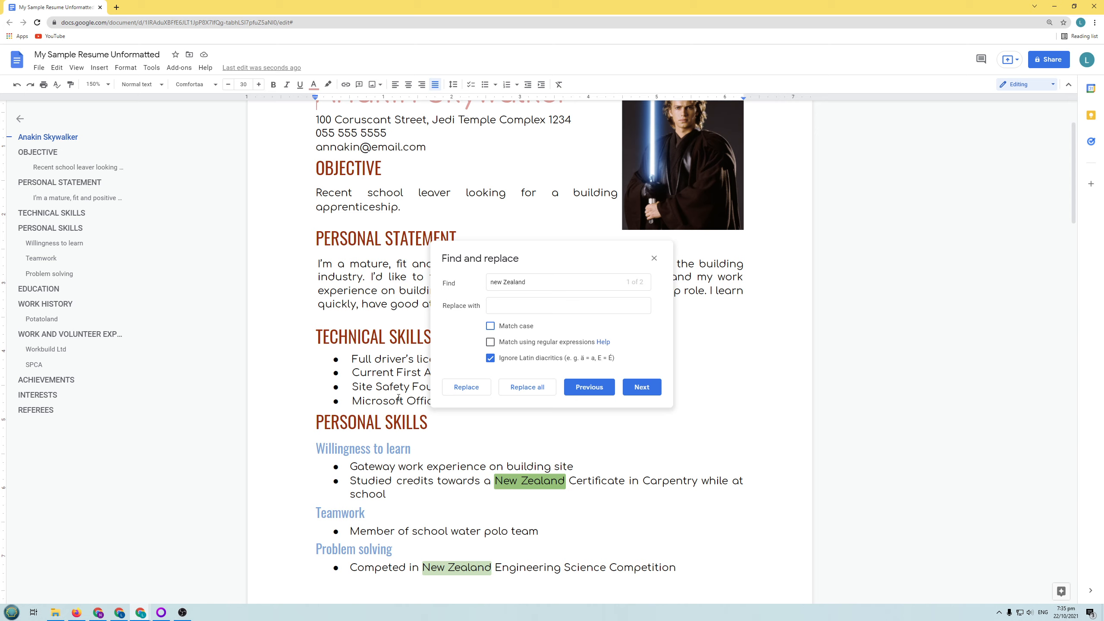
Replace the two "new Zealand" matches one at a time with "Australia" and close Find and replace
left_click(512, 308)
type("Autr")
key("BackSpace")
key("BackSpace")
type("s")
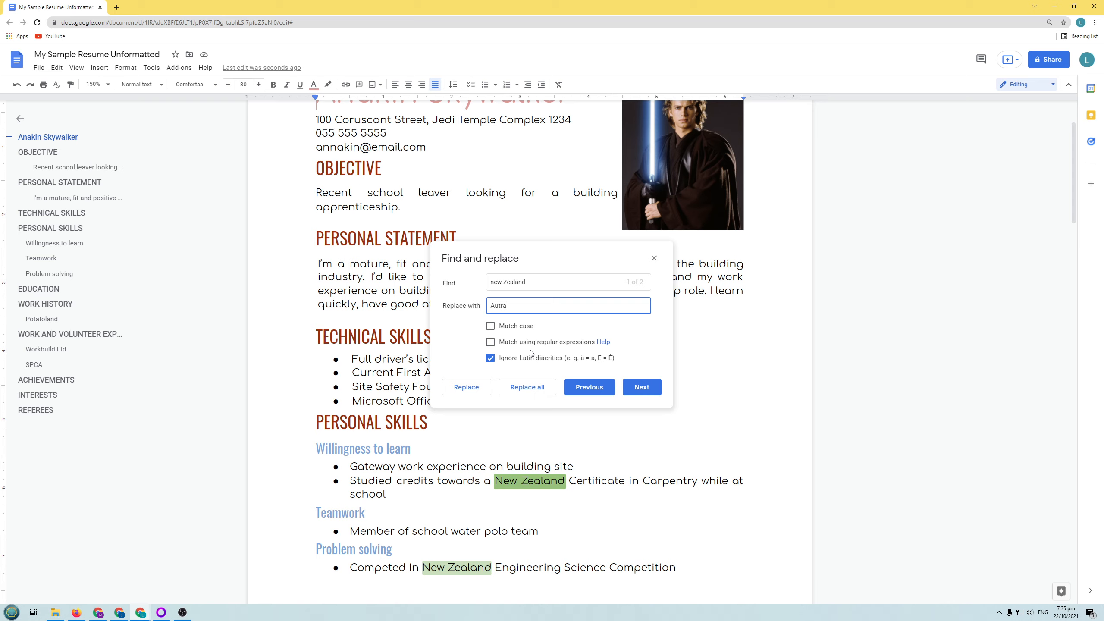
type("tralia")
left_click(457, 387)
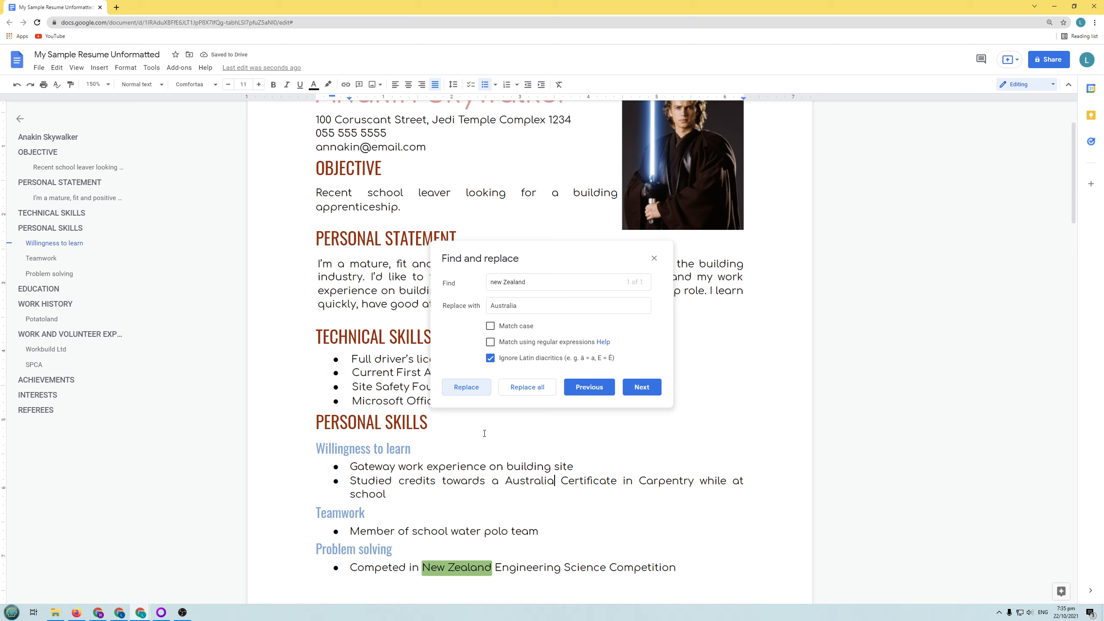
left_click(466, 386)
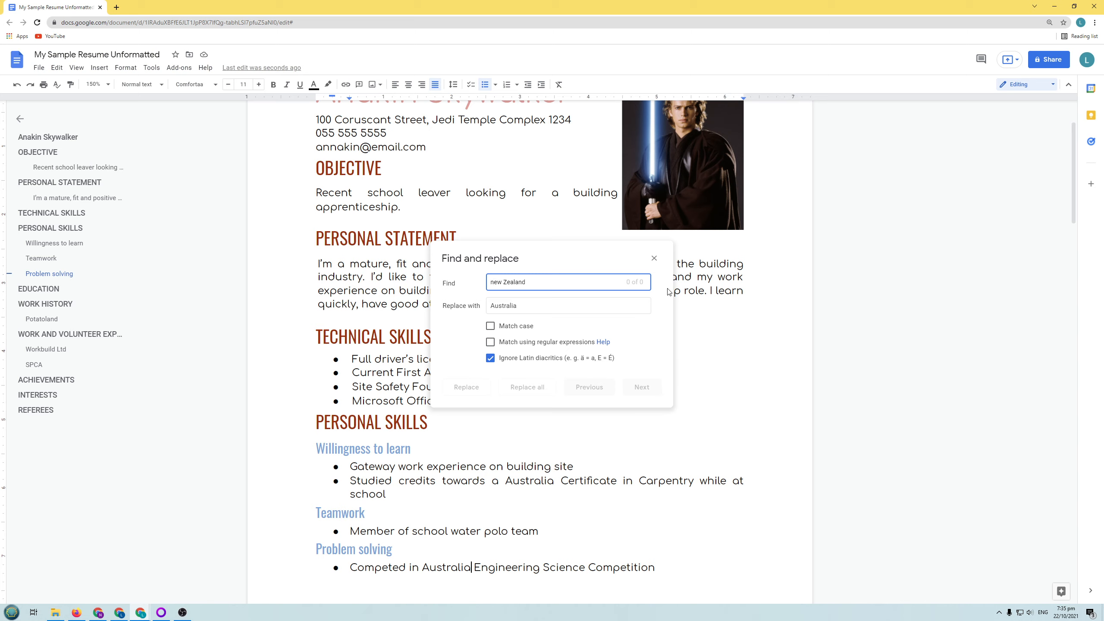
left_click(654, 259)
Undo both single replacements, and replace all "new Zealand" matches with "Australia" at once using Find and replace
key("ctrl+z")
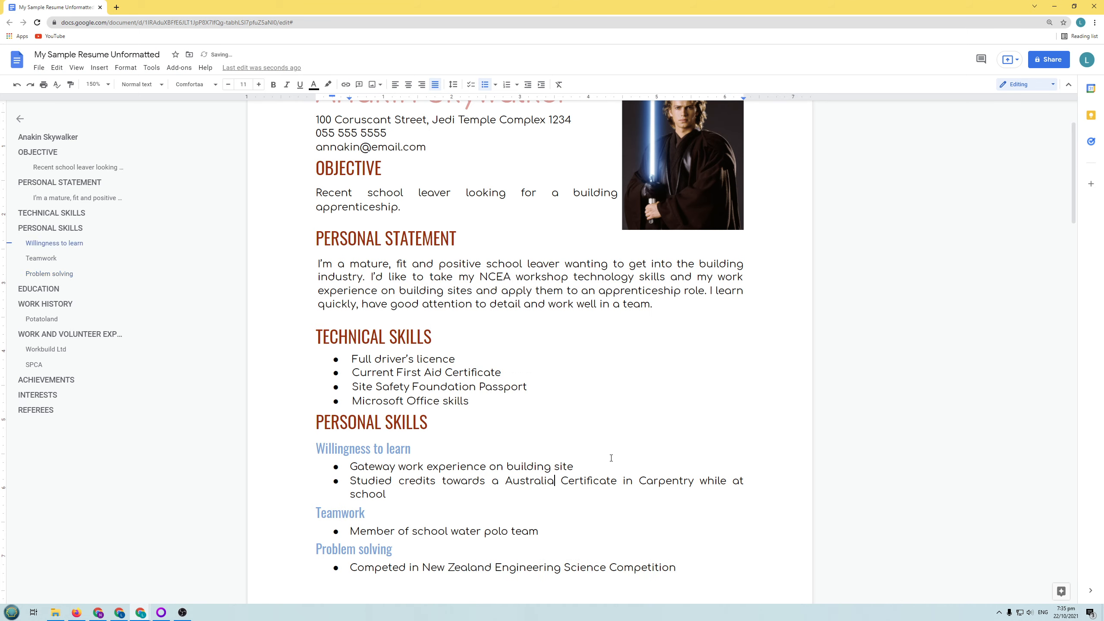
key("ctrl+z")
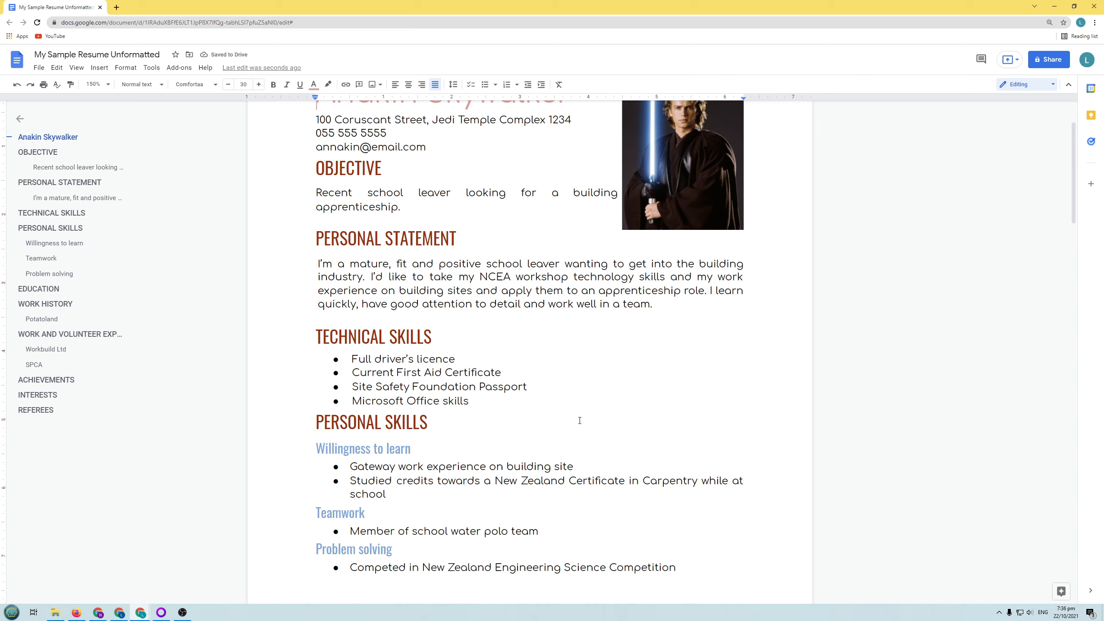
left_click(61, 68)
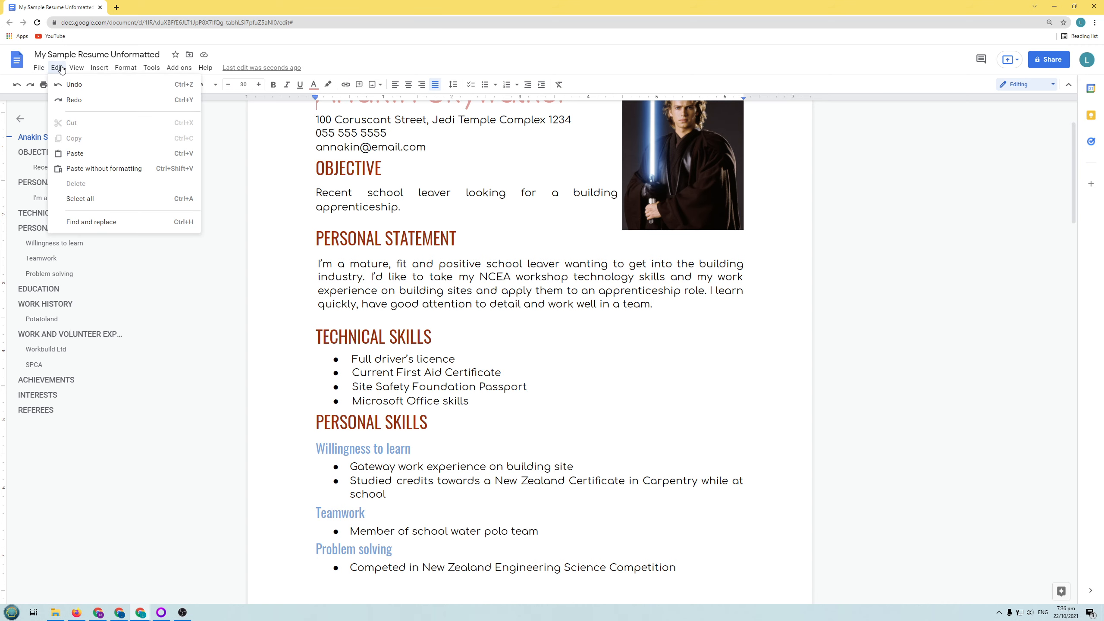
left_click(87, 222)
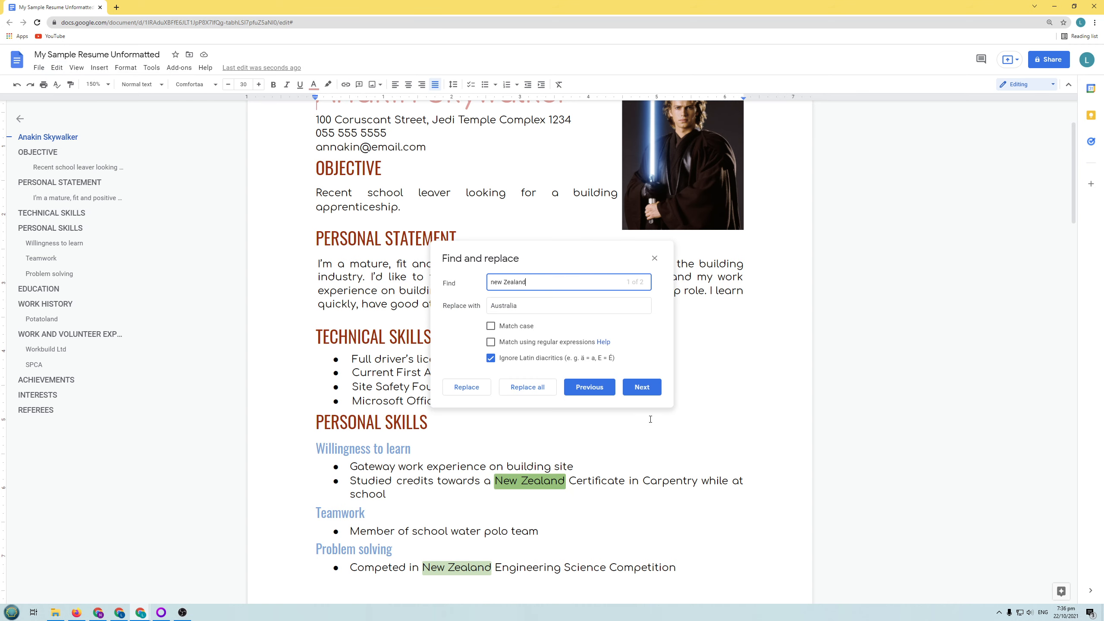
left_click(539, 396)
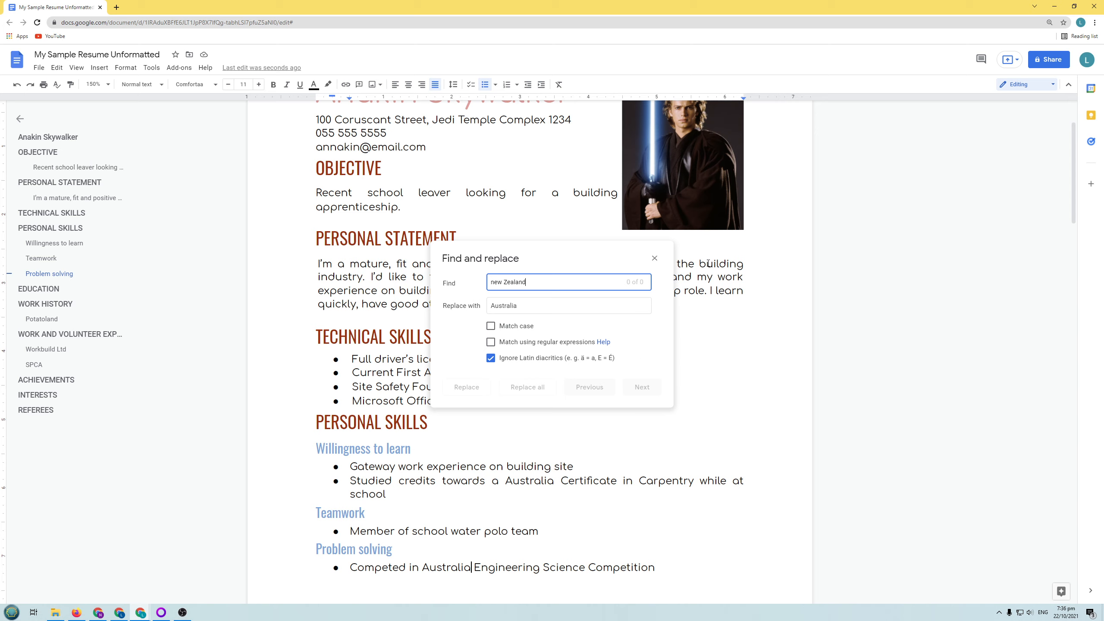
left_click(655, 258)
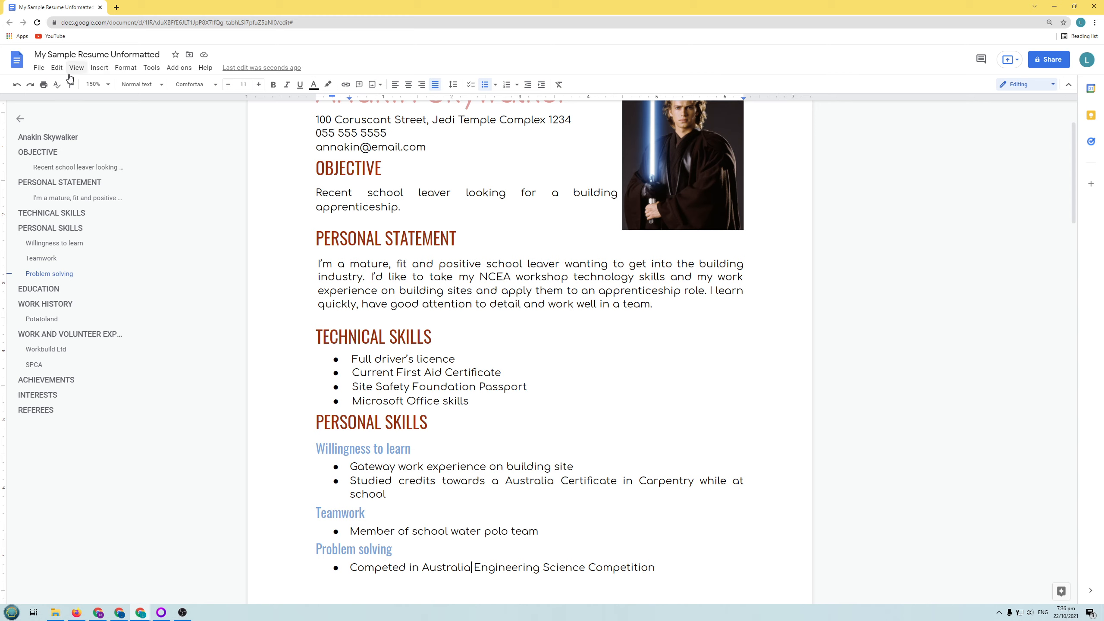
Find "Australia" and replace all matches with an empty replacement to remove the word from the resume
left_click(57, 67)
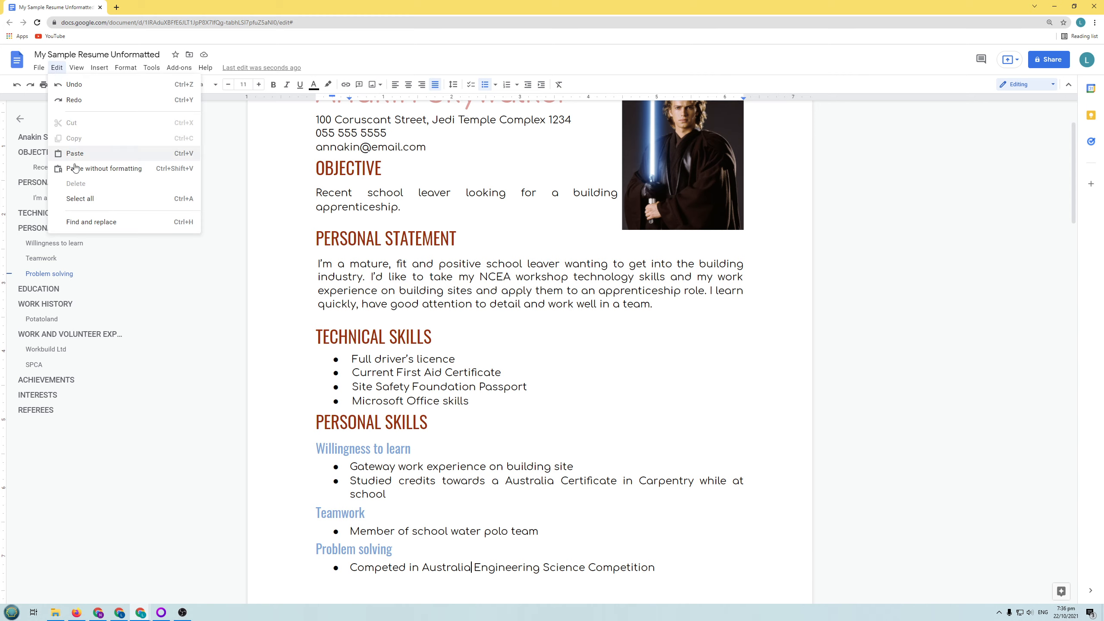
left_click(92, 222)
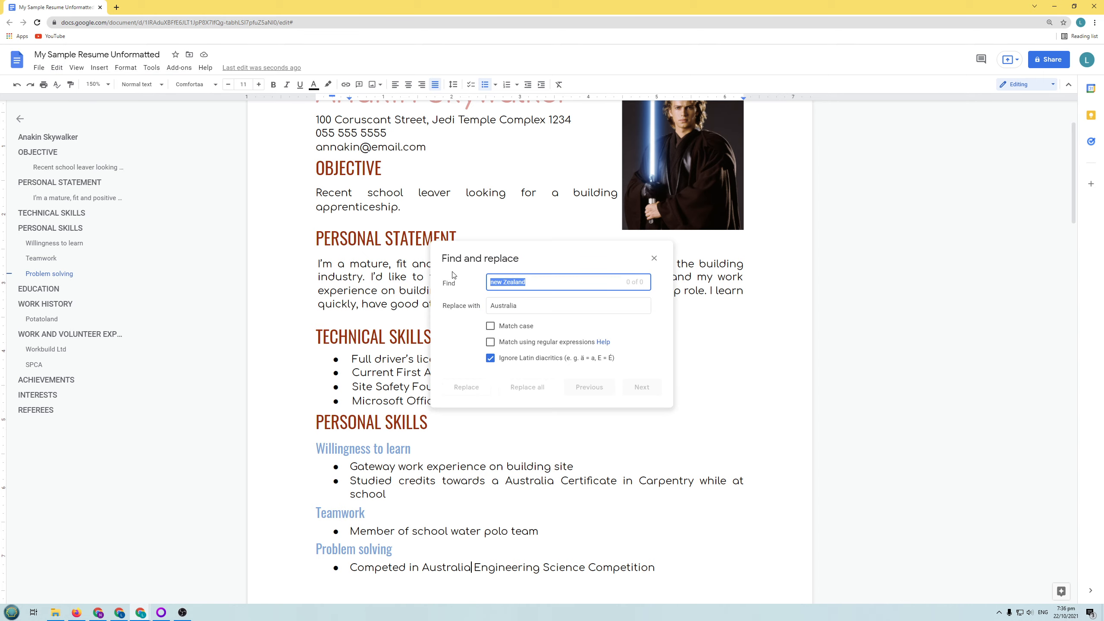
type("Au")
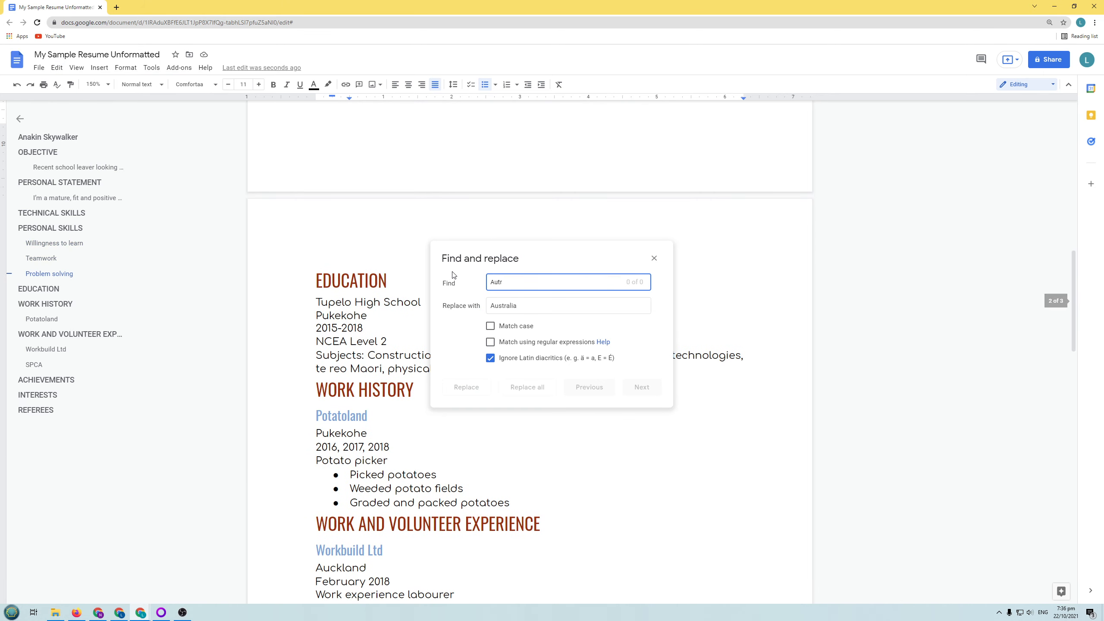
type("straia")
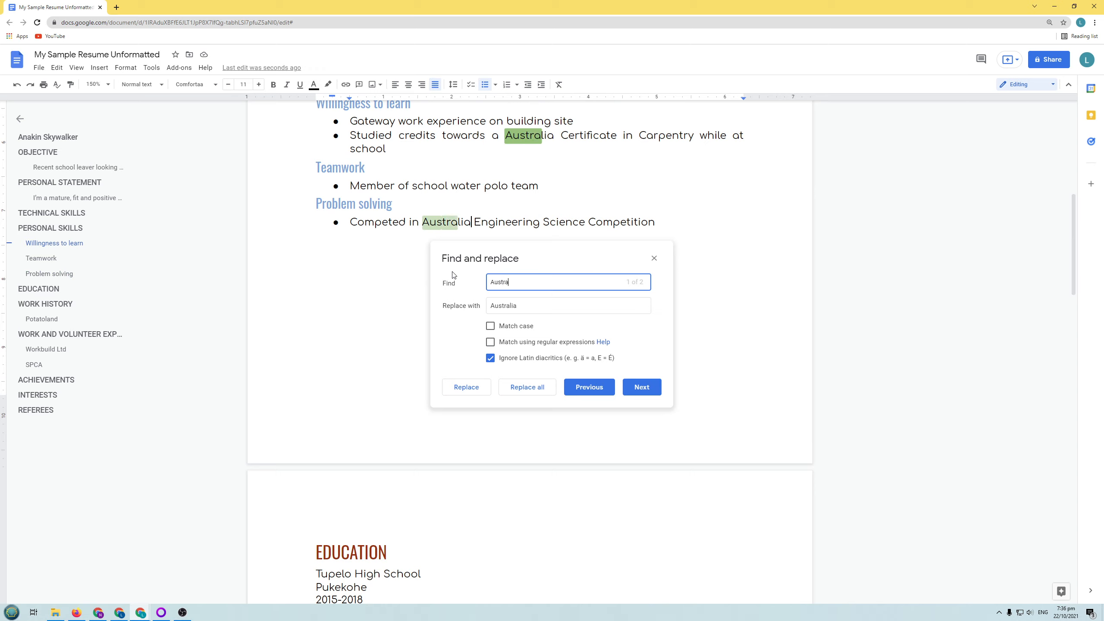
key("BackSpace")
key("BackSpace")
type("lia")
double_click(530, 306)
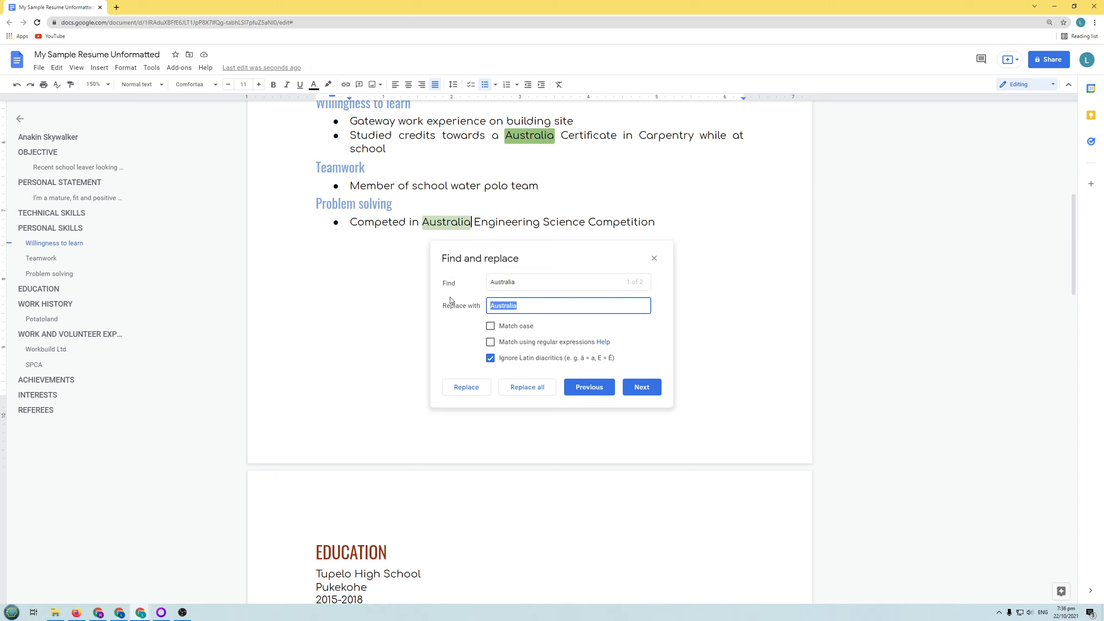
key("BackSpace")
left_click(535, 392)
left_click(655, 258)
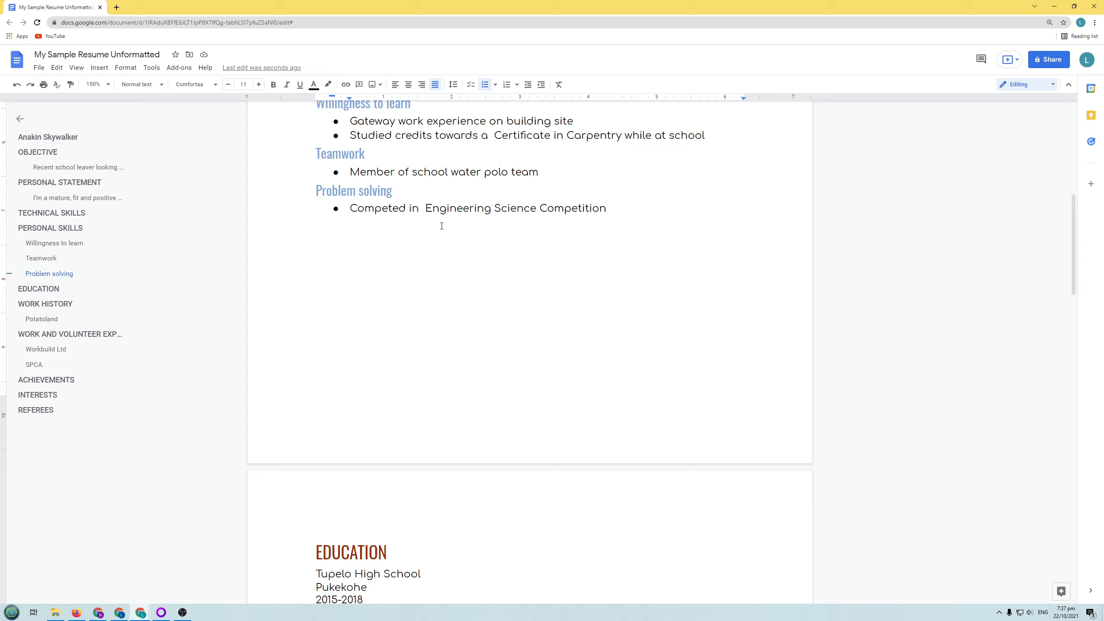
Delete the extra spaces before "Engineering" and before "Certificate" in the PERSONAL SKILLS bullets
key("BackSpace")
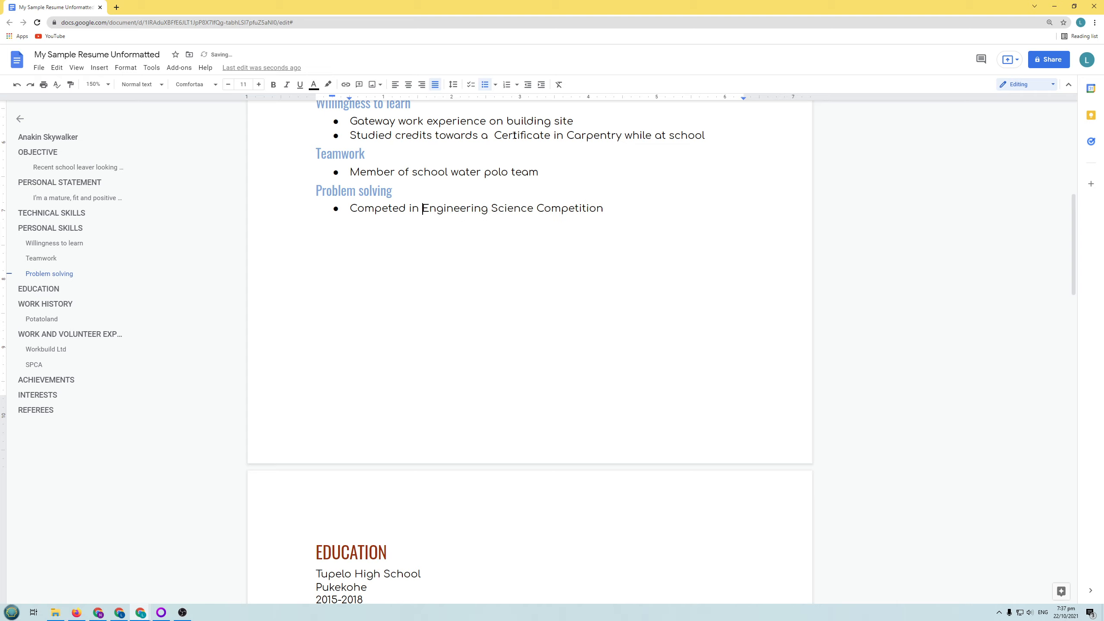
left_click(498, 139)
key("BackSpace")
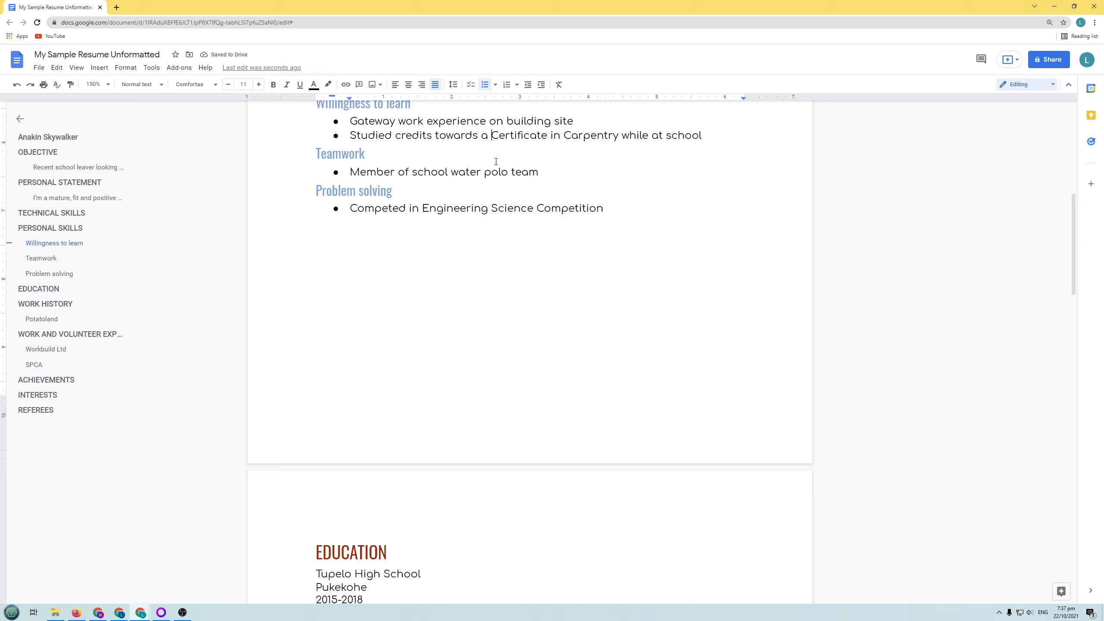
Undo the edits back to the "New Zealand" wording and redo the replacement with "Australia"
key("ctrl+z")
key("ctrl+z")
key("ctrl+z")
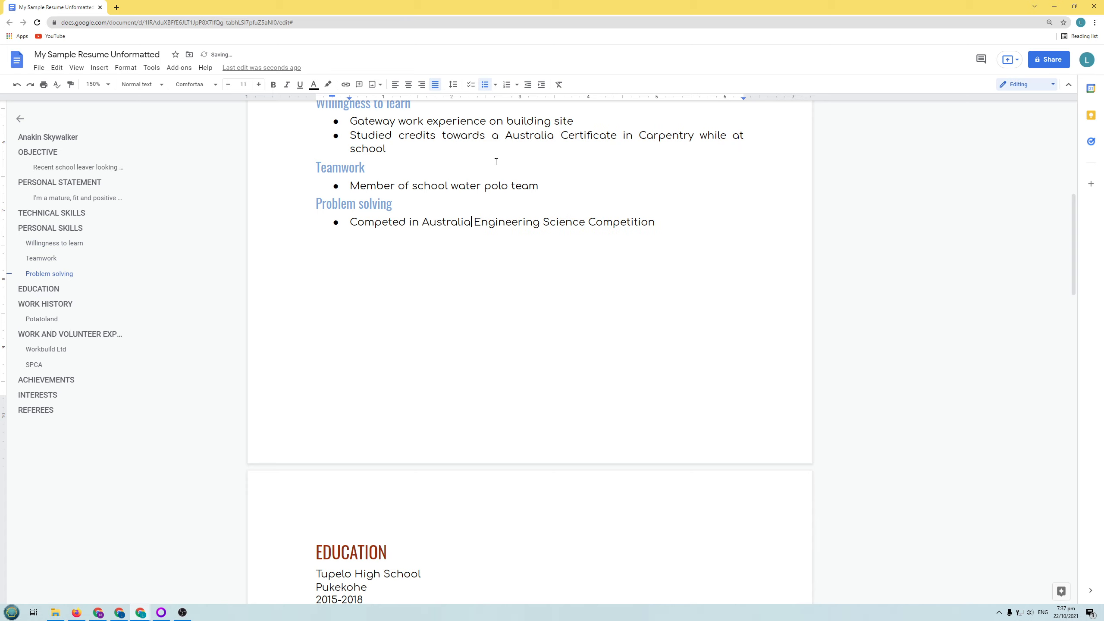
key("ctrl+y")
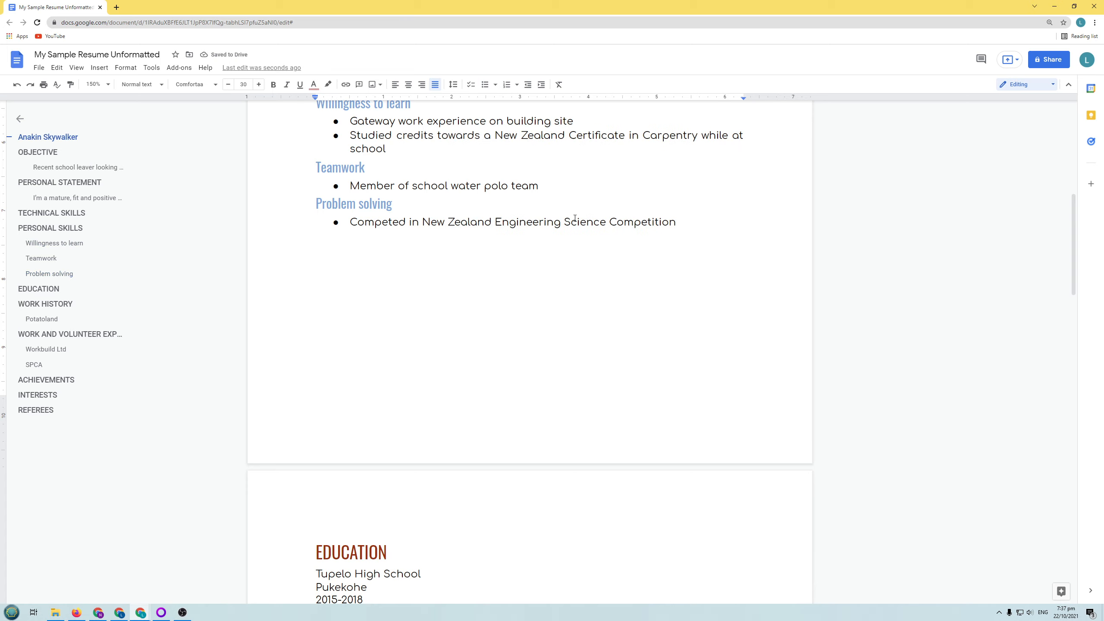
left_click(16, 85)
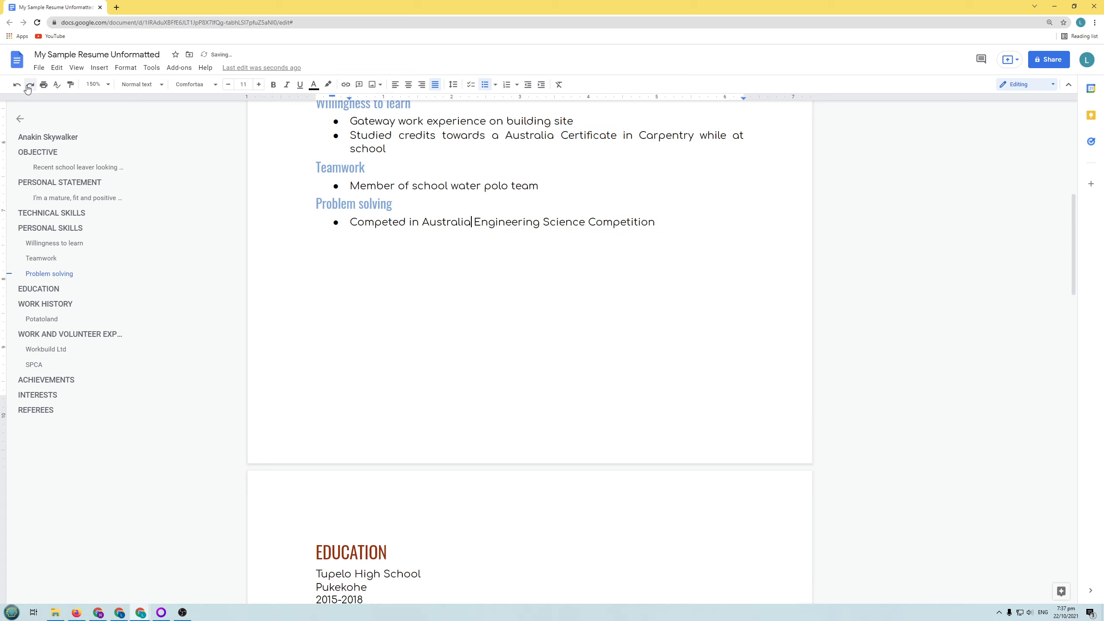
Replace all matches of "Australia" including its trailing space with nothing and close Find and replace
left_click(57, 67)
left_click(123, 227)
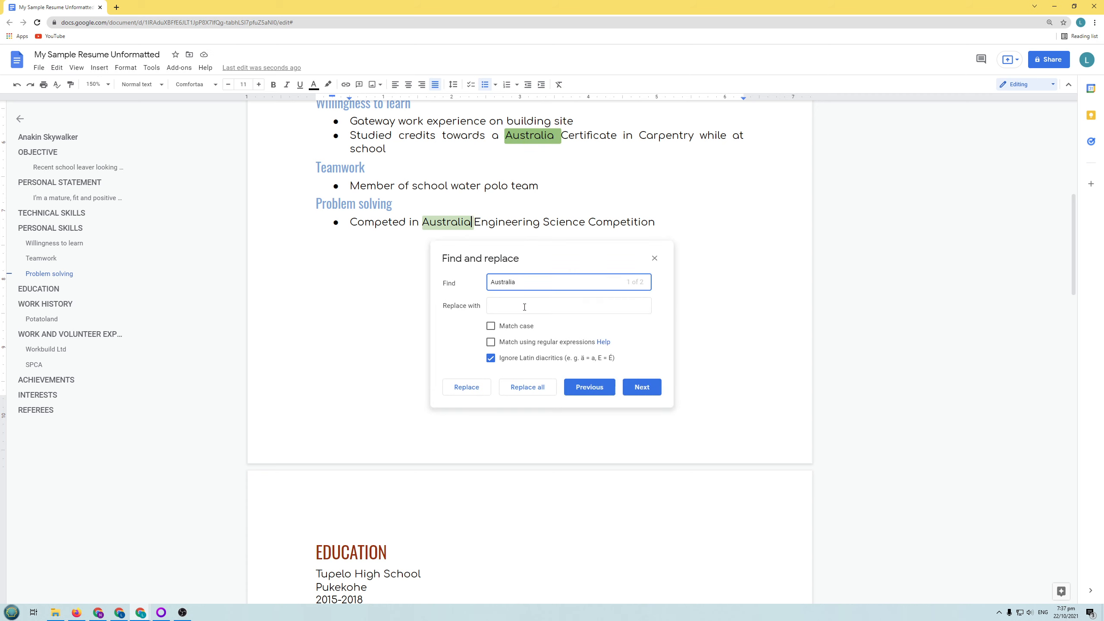
left_click(534, 395)
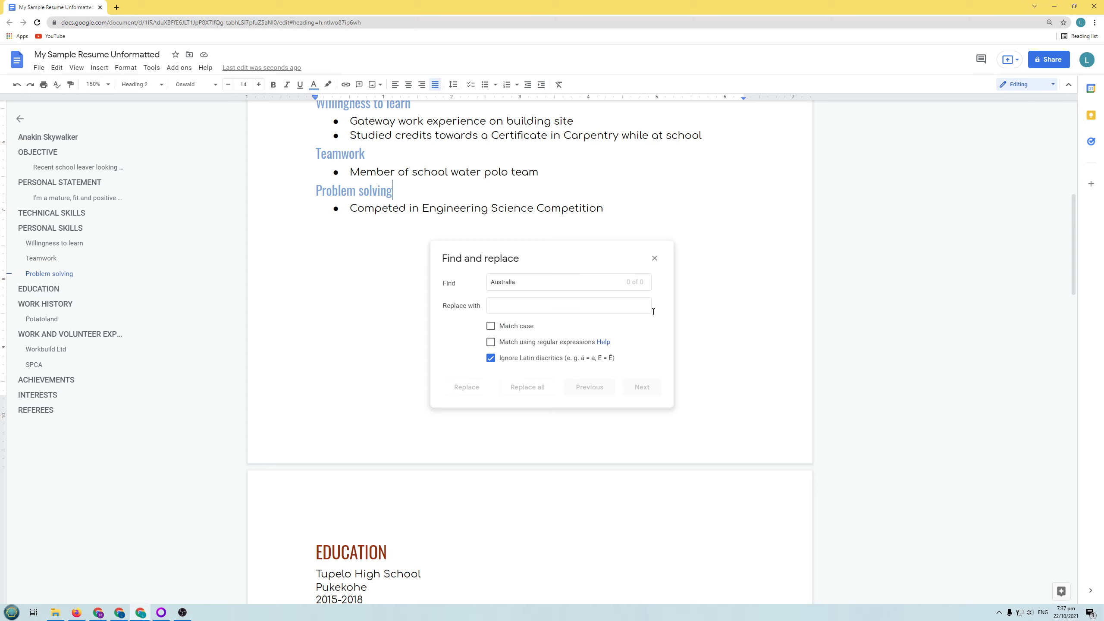
left_click(654, 258)
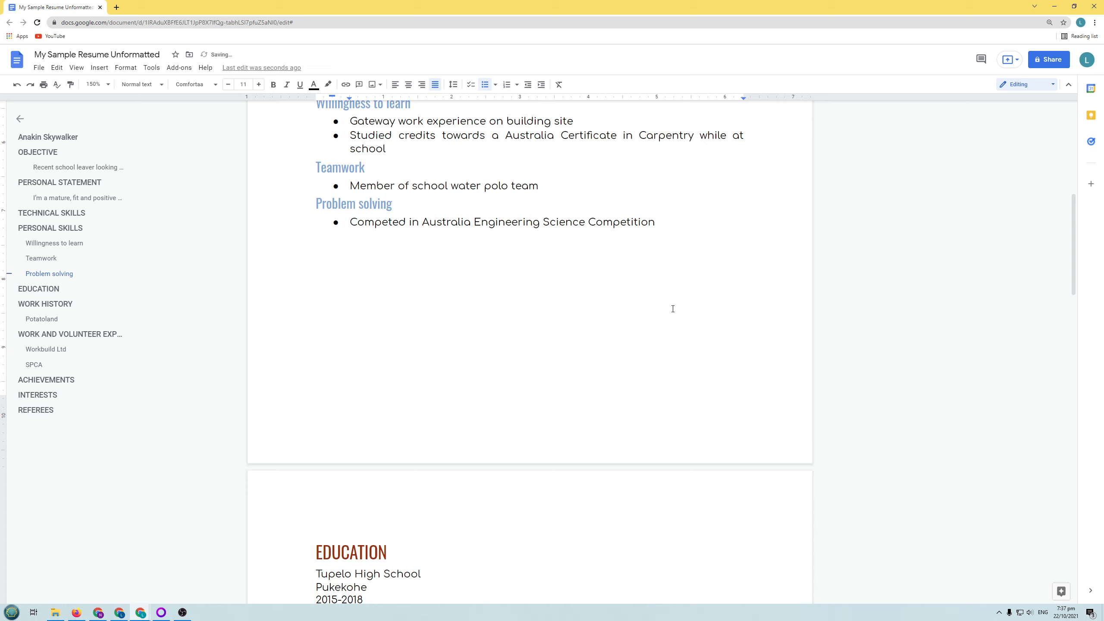
Undo the removal and the replacement to restore "New Zealand" in the PERSONAL SKILLS bullets
key("ctrl+z")
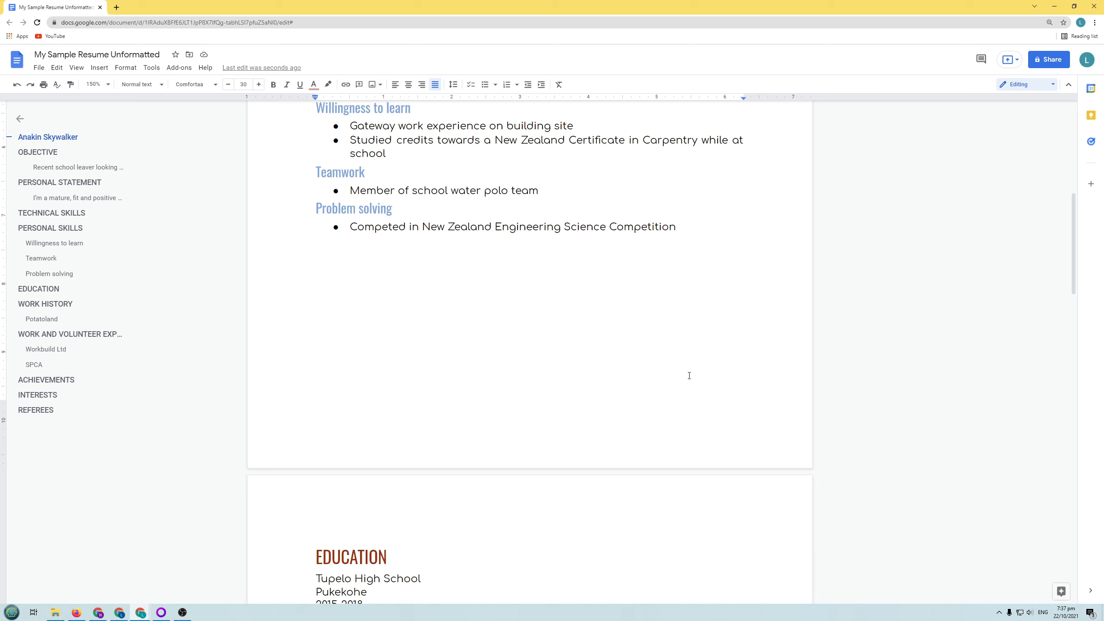
scroll(689, 378, "up", 10)
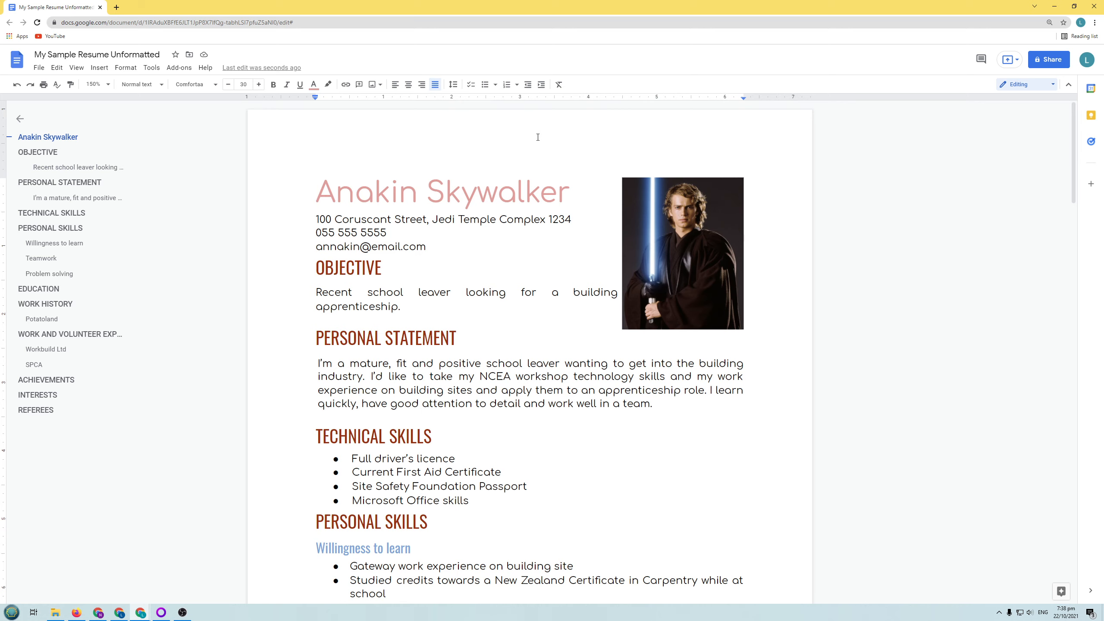
scroll(505, 490, "down", 3)
scroll(570, 431, "up", 3)
Examine the margin and layout options in the Headers & footers settings and apply the dialog
left_click(58, 69)
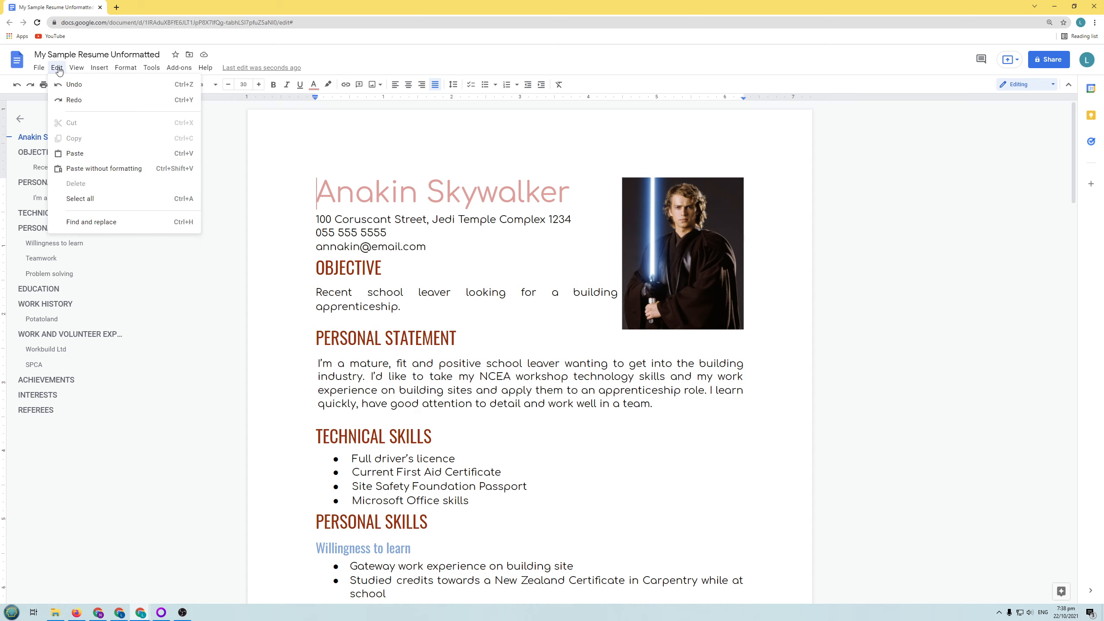
mouse_move(74, 70)
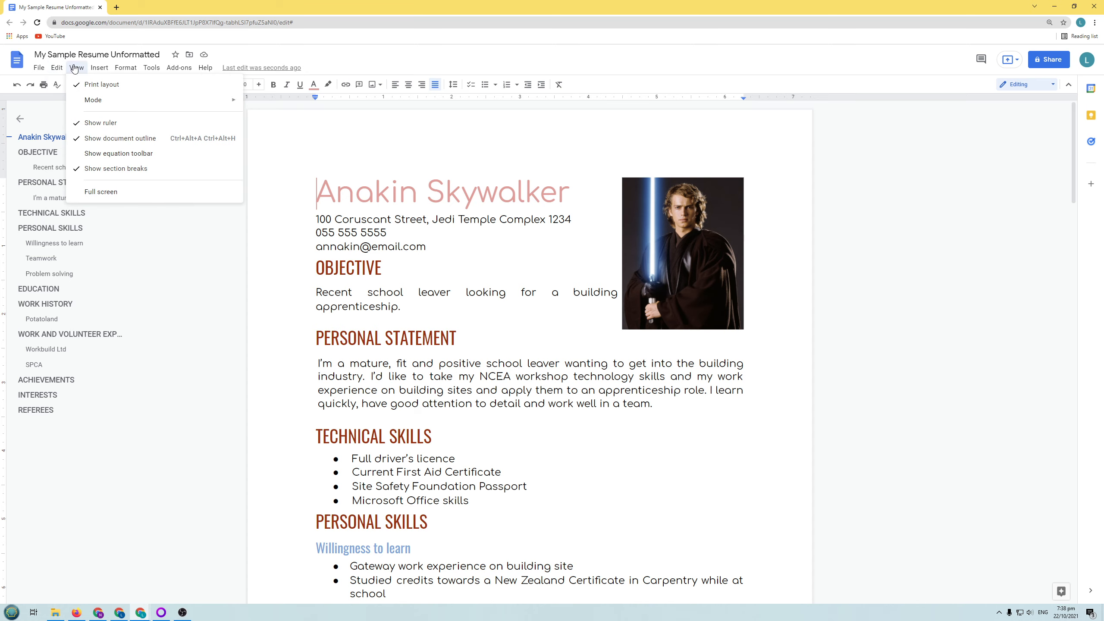
mouse_move(118, 69)
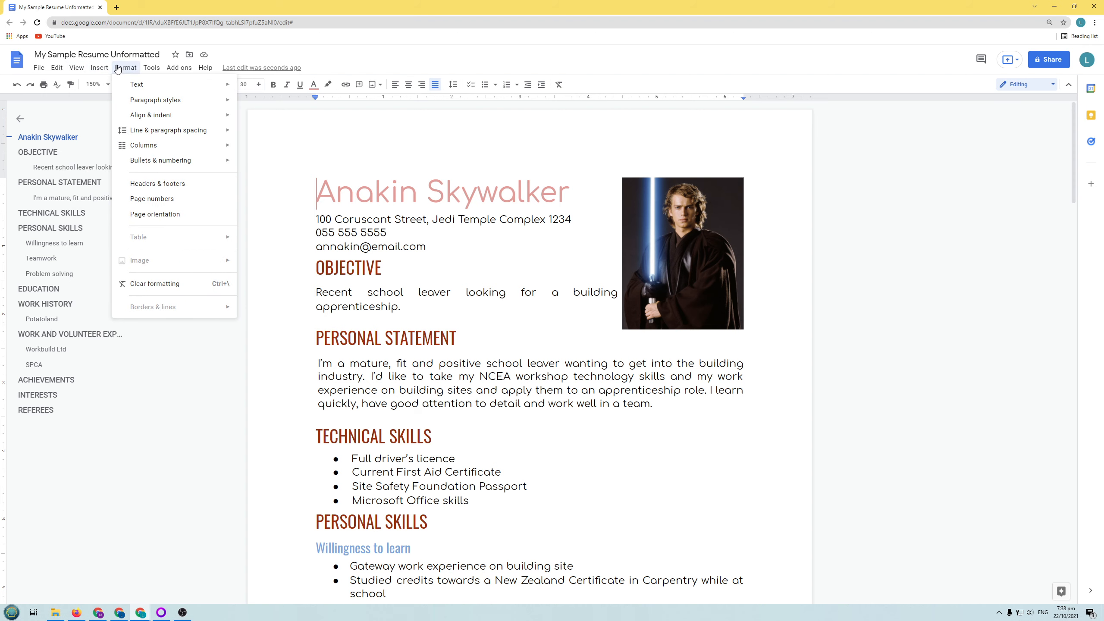
left_click(176, 188)
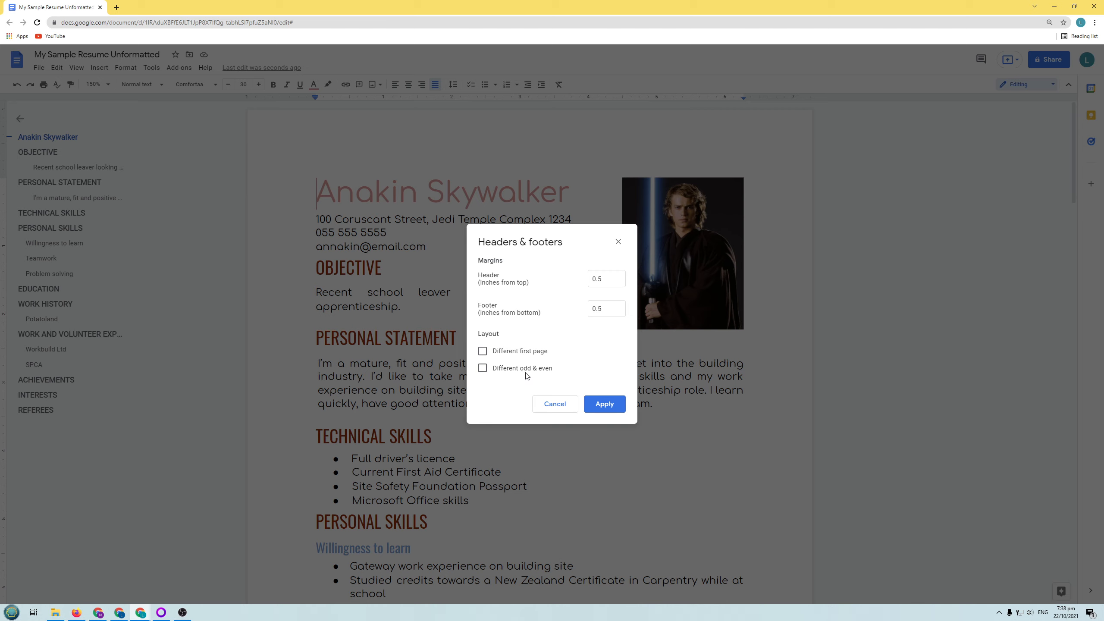
left_click(611, 405)
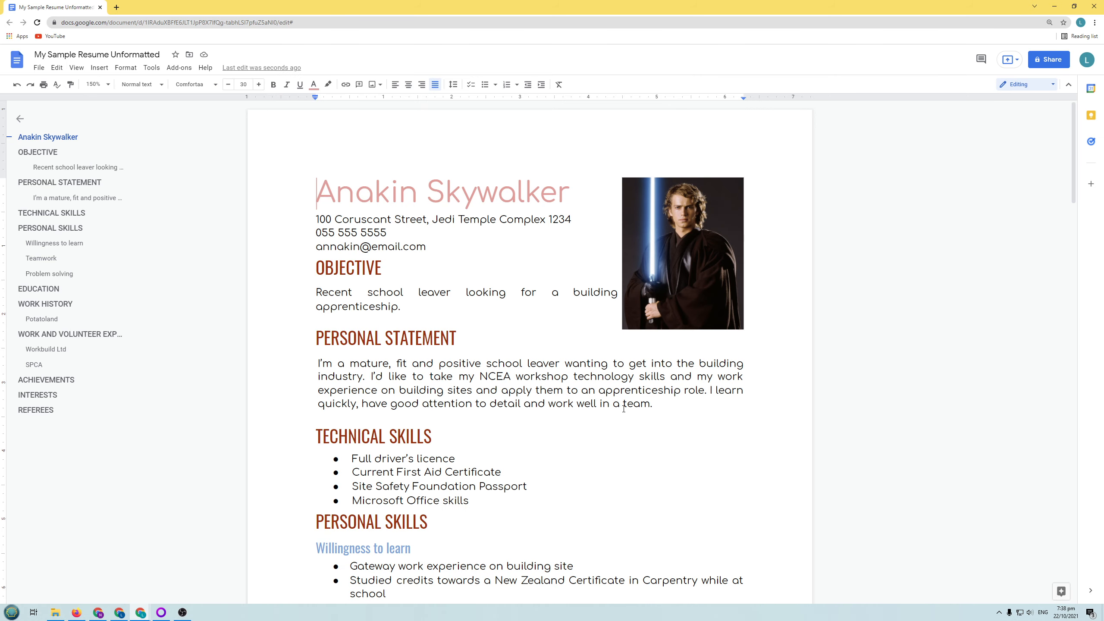
Open the header area of the resume's first page for editing
left_click(545, 152)
left_click(555, 145)
double_click(555, 148)
left_click(524, 301)
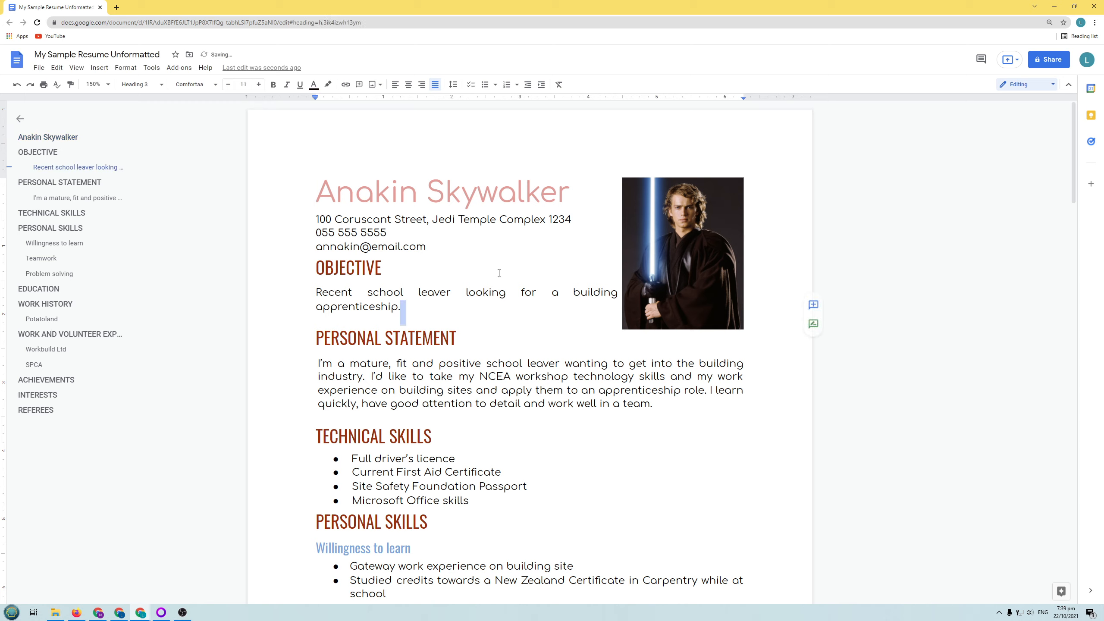
double_click(541, 150)
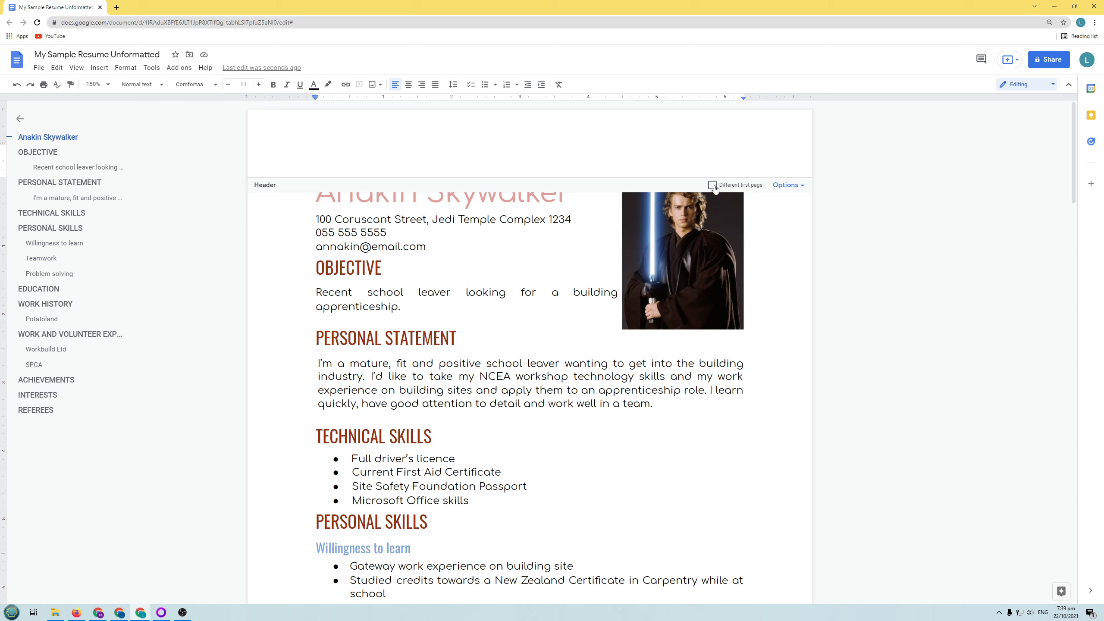
Look at the header format settings reached from the header's own options and cancel the dialog
left_click(786, 186)
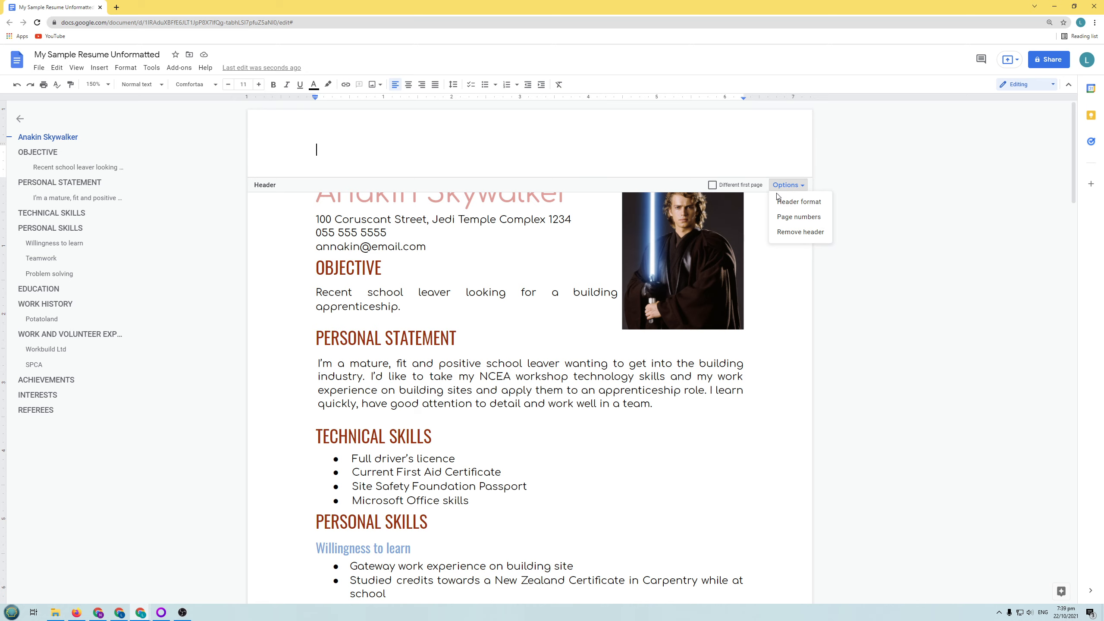
left_click(792, 203)
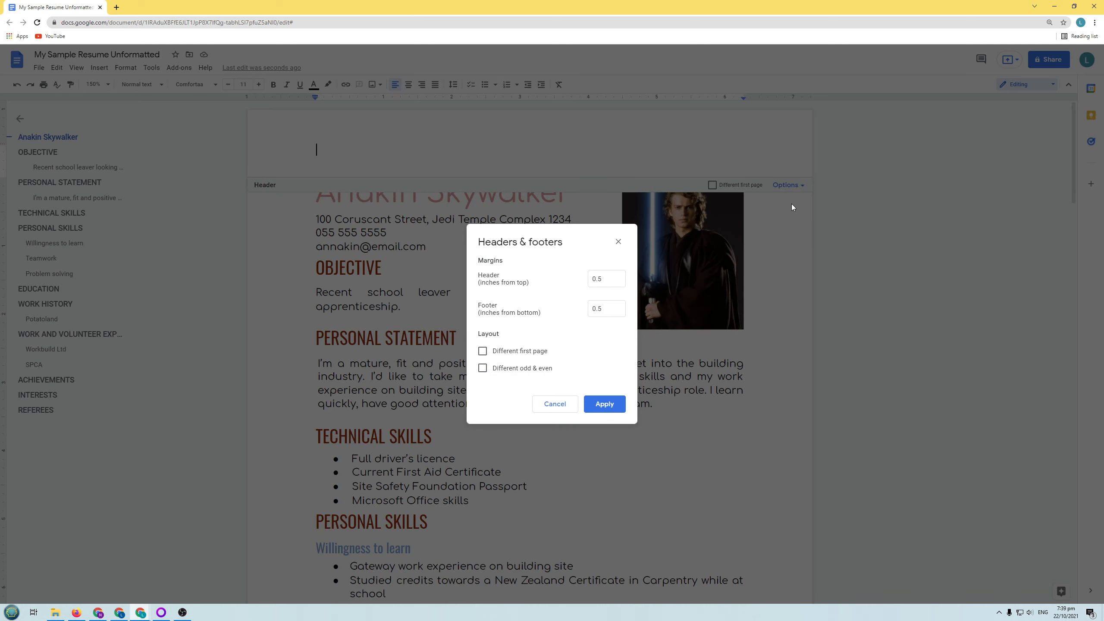
left_click(548, 406)
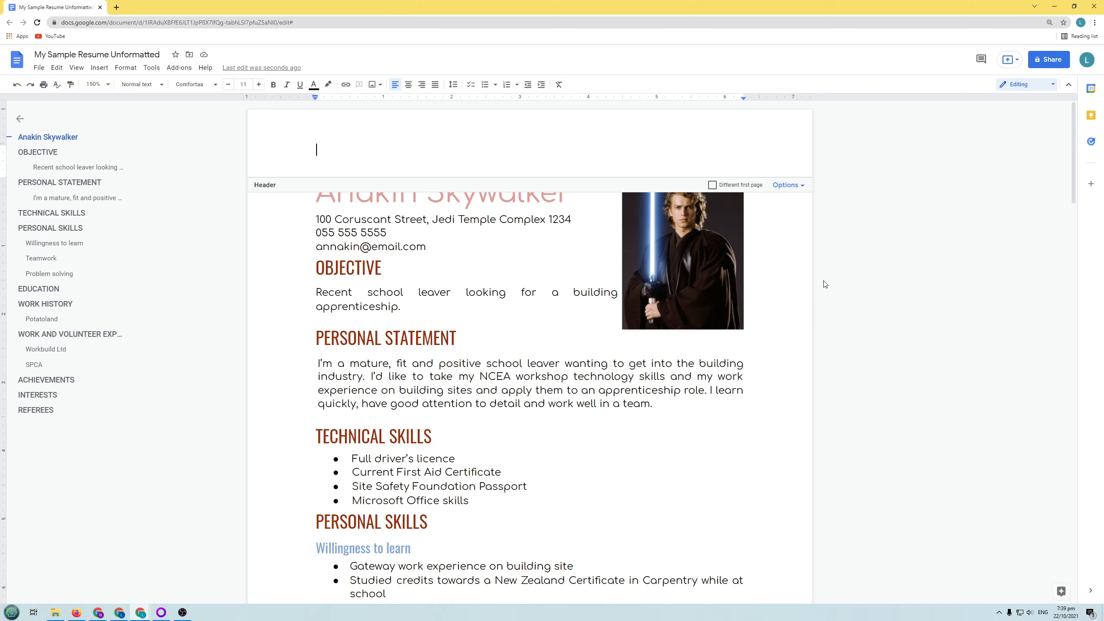
Look at the page number settings reached from the header's own options and cancel the dialog
left_click(793, 194)
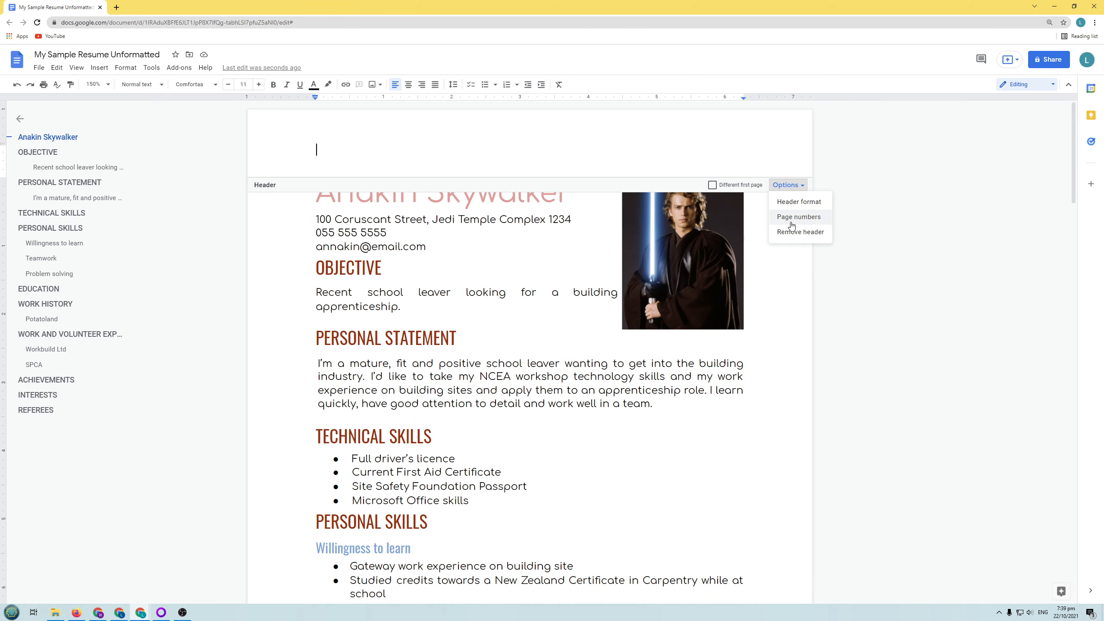
left_click(792, 221)
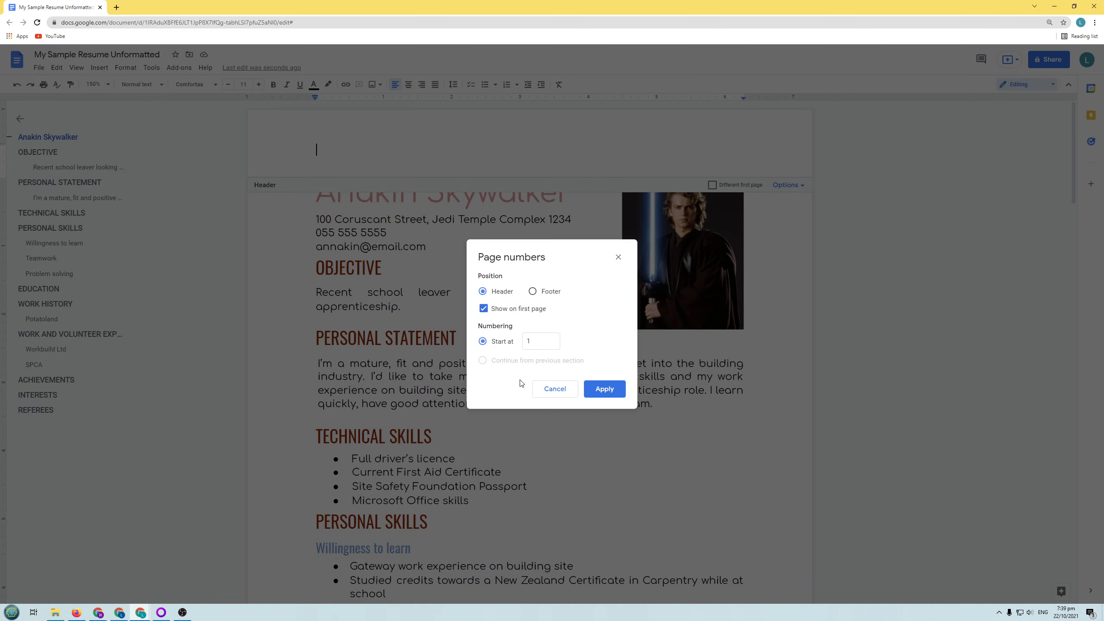
left_click(562, 391)
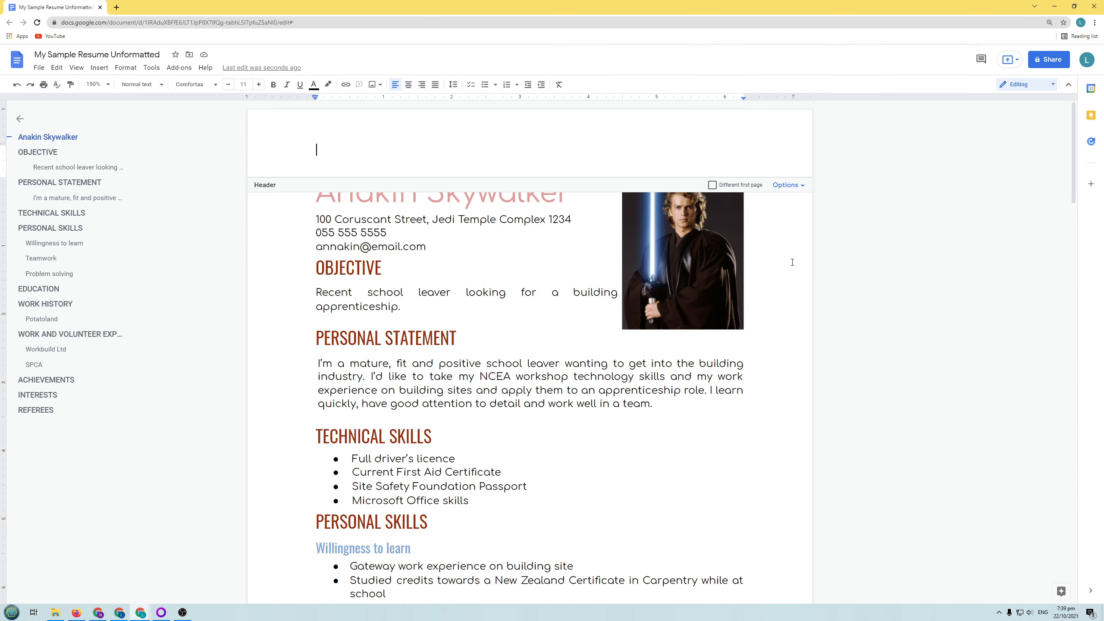
Remove the empty header, reopen the header area of the first page and return to the body text
left_click(801, 189)
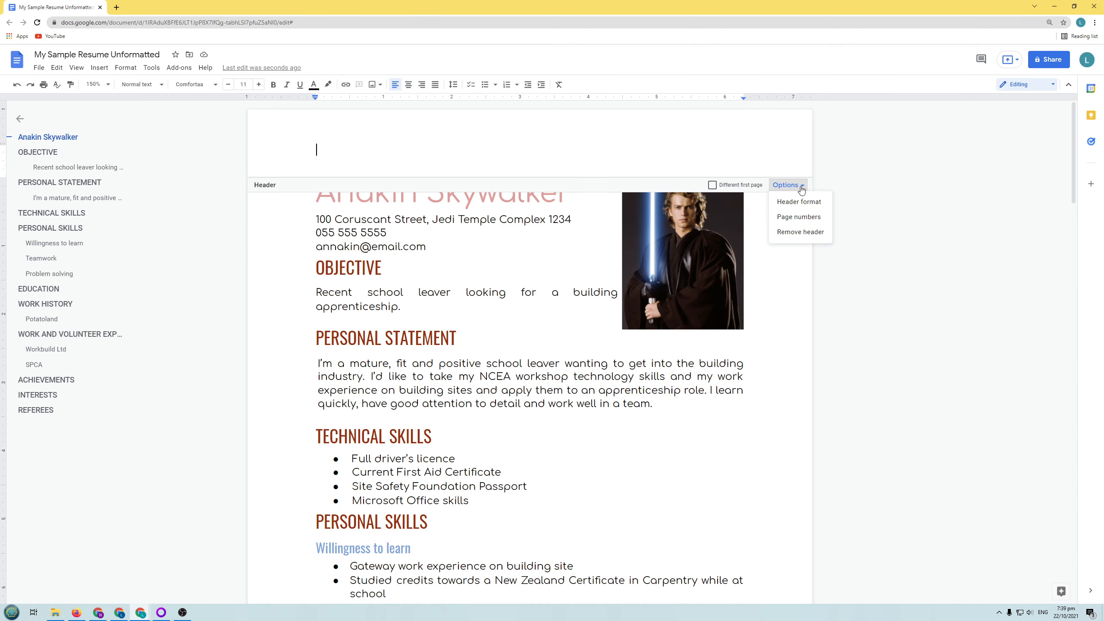
left_click(795, 237)
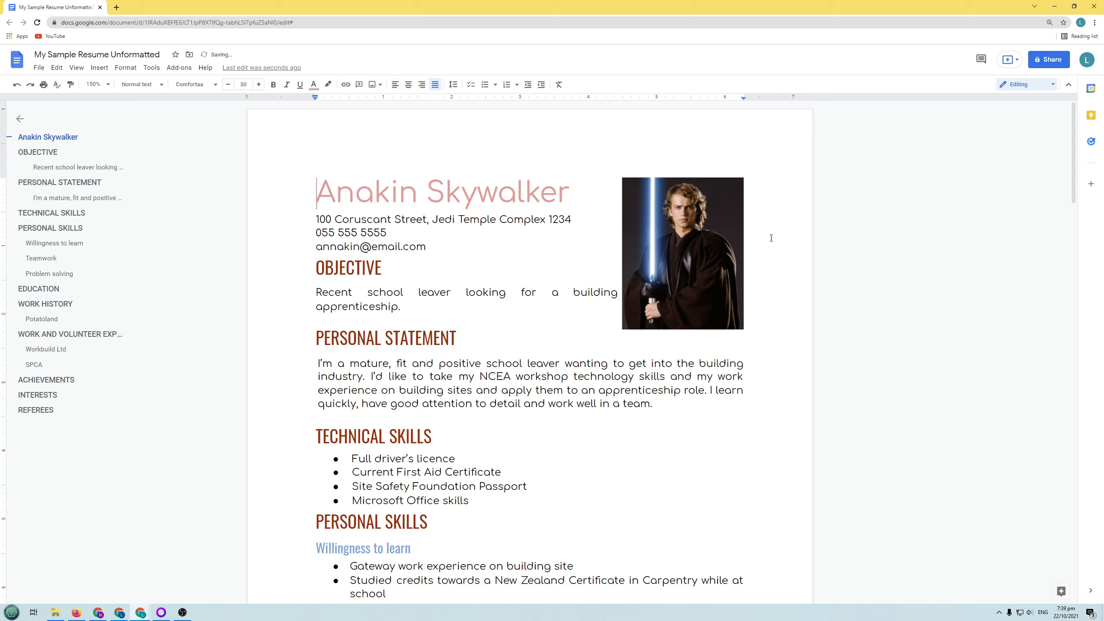
left_click(439, 154)
double_click(439, 154)
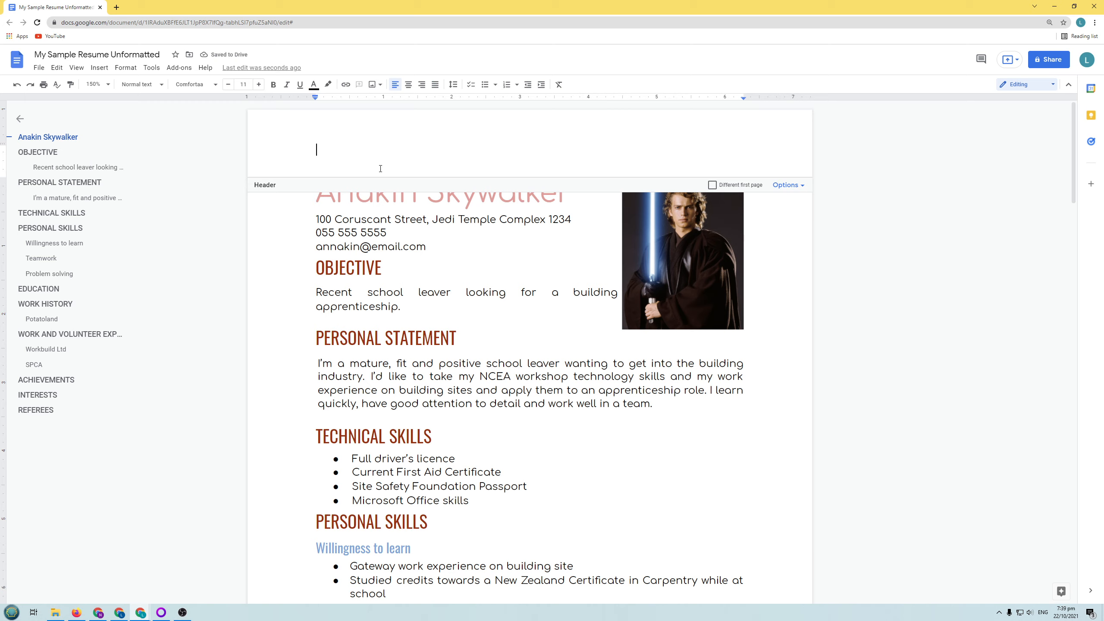
left_click(444, 297)
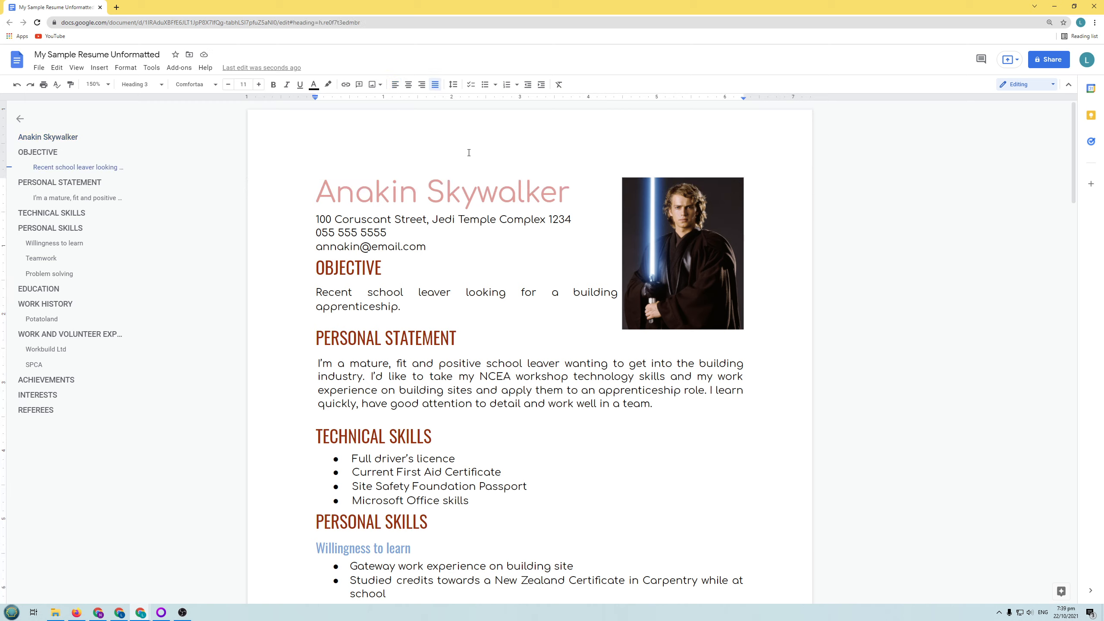
Look at the document's Headers & footers format settings and cancel the dialog
left_click(126, 67)
left_click(167, 184)
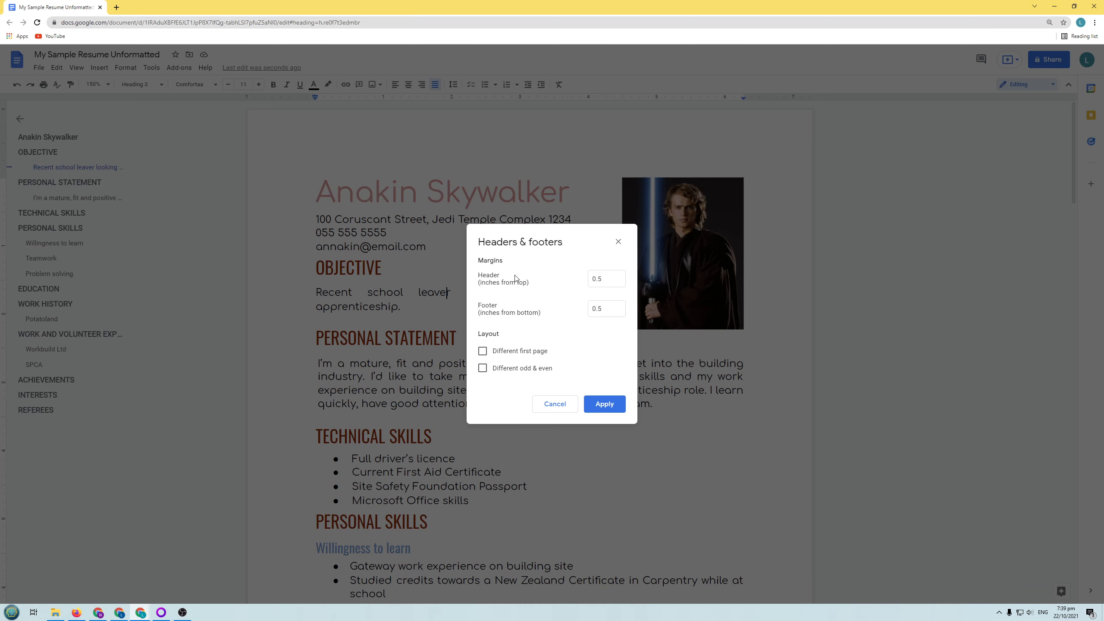
left_click(555, 403)
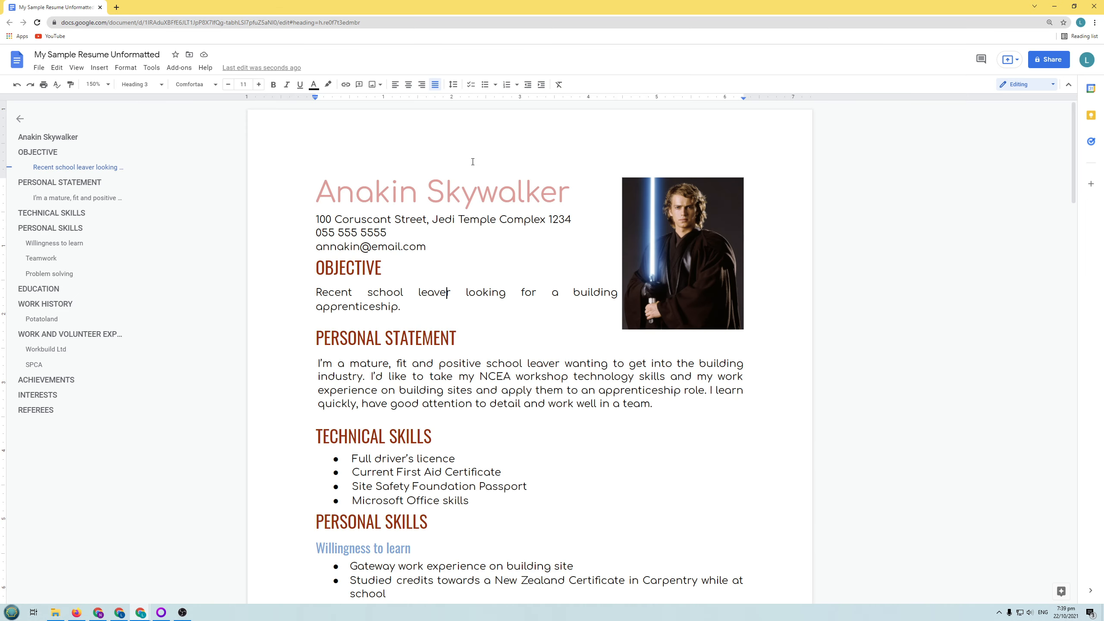
Enter "Resume for" followed by the applicant's full name in the first page's header and centre the line
left_click(472, 150)
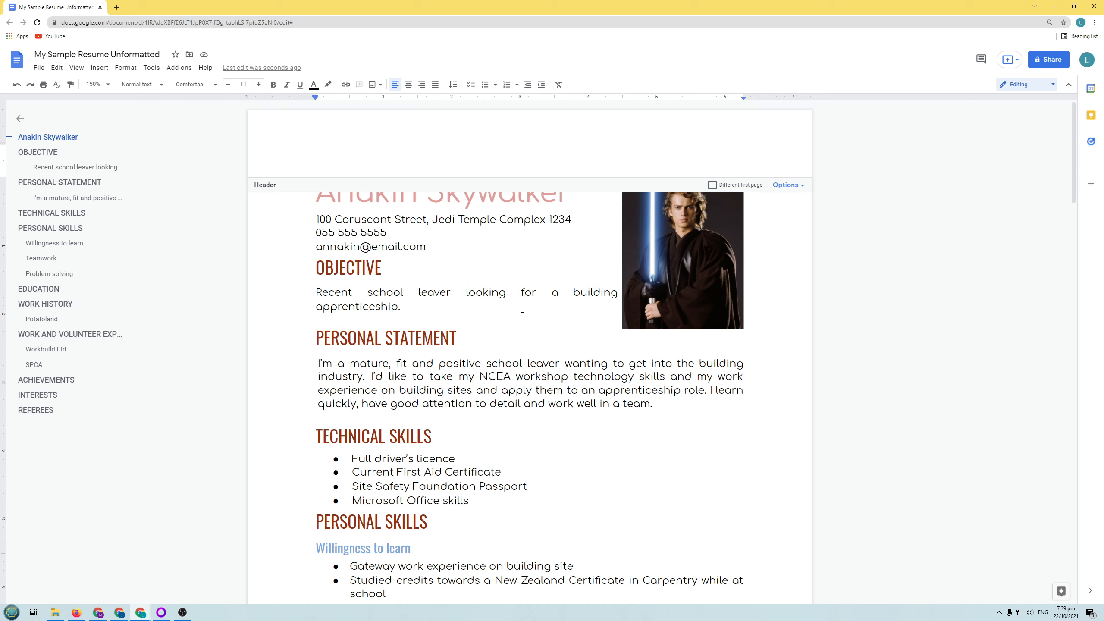
type("Reume for Ann")
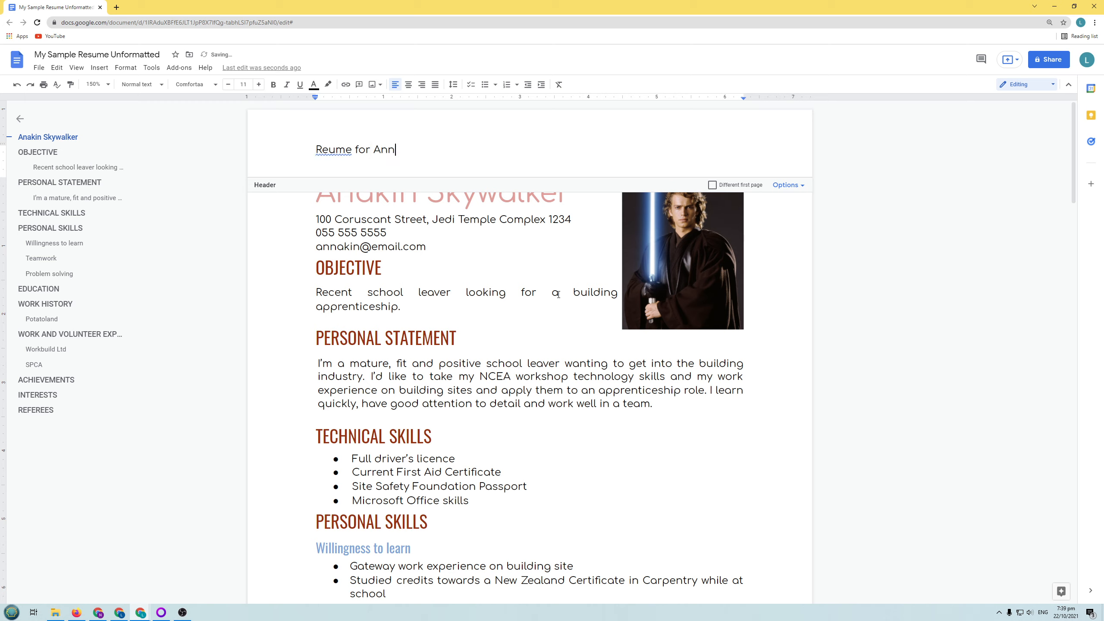
type("akin Skywalker")
left_click(332, 169)
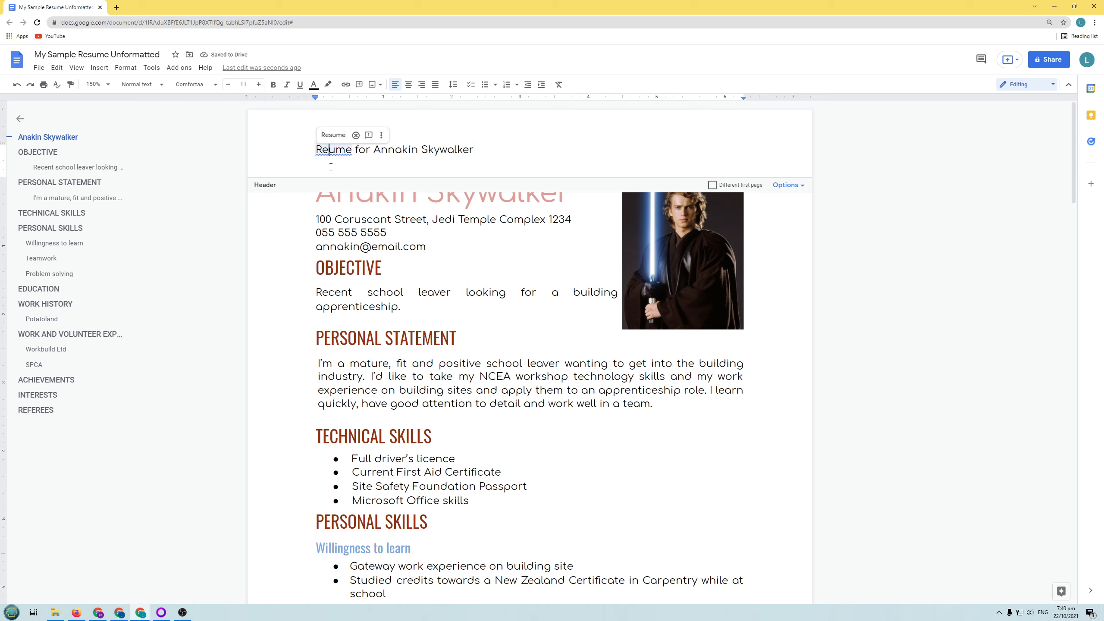
type("s")
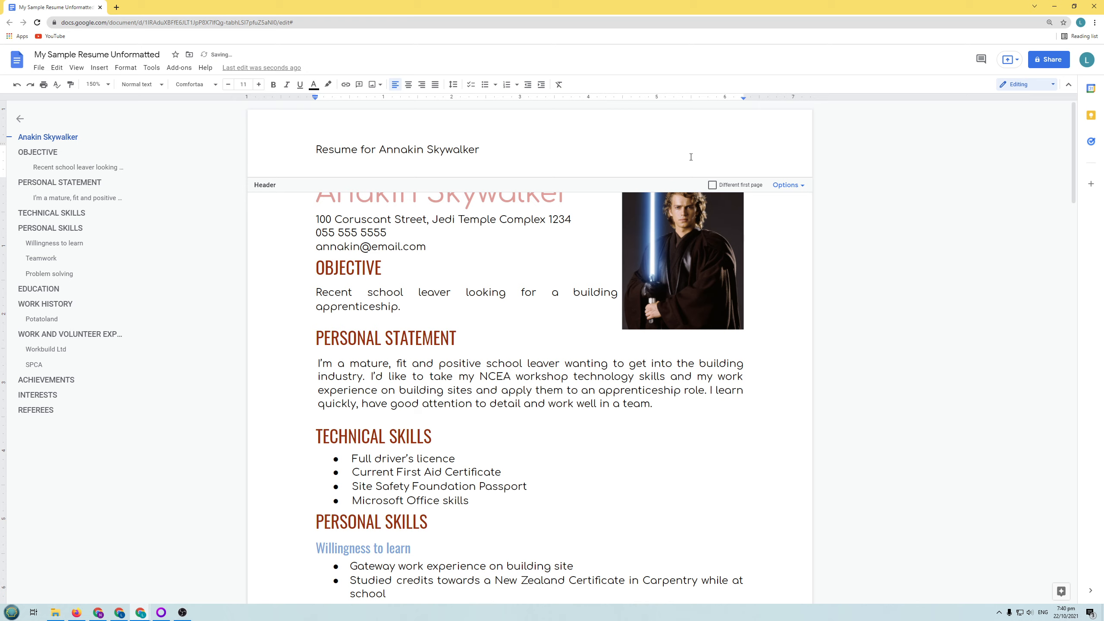
left_click(411, 85)
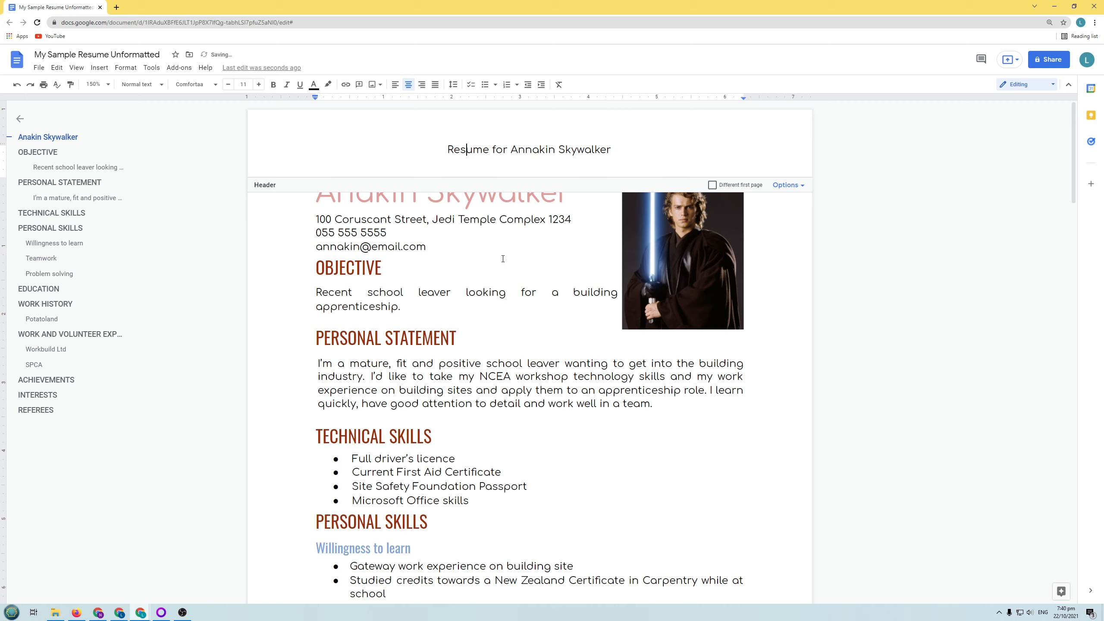
left_click(484, 309)
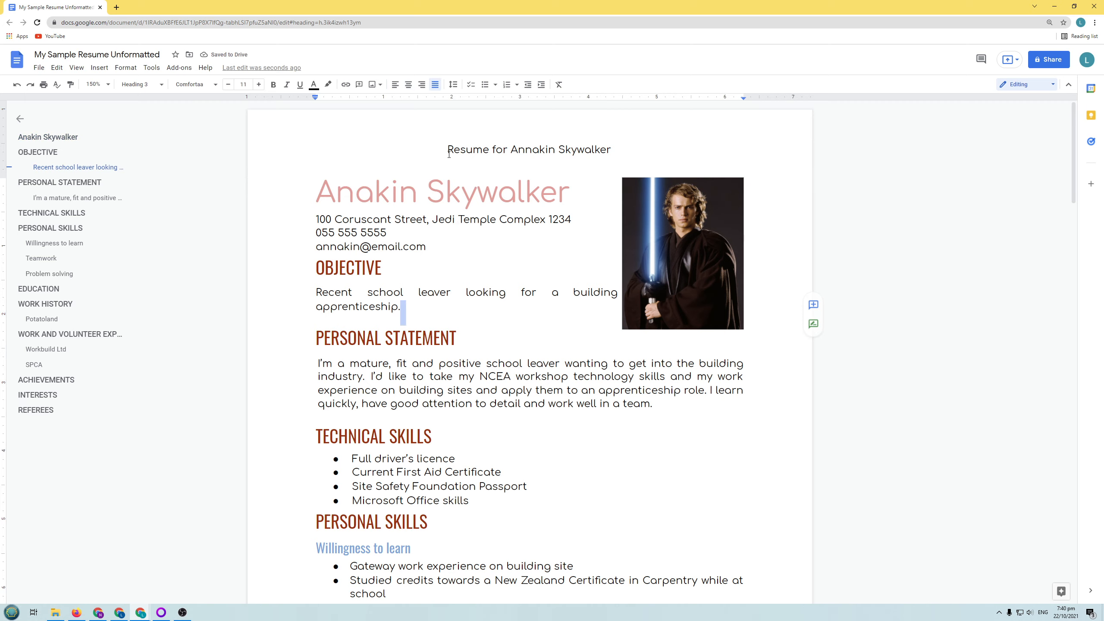
Examine the header text on every page of the resume and return to the first page
left_click(464, 146)
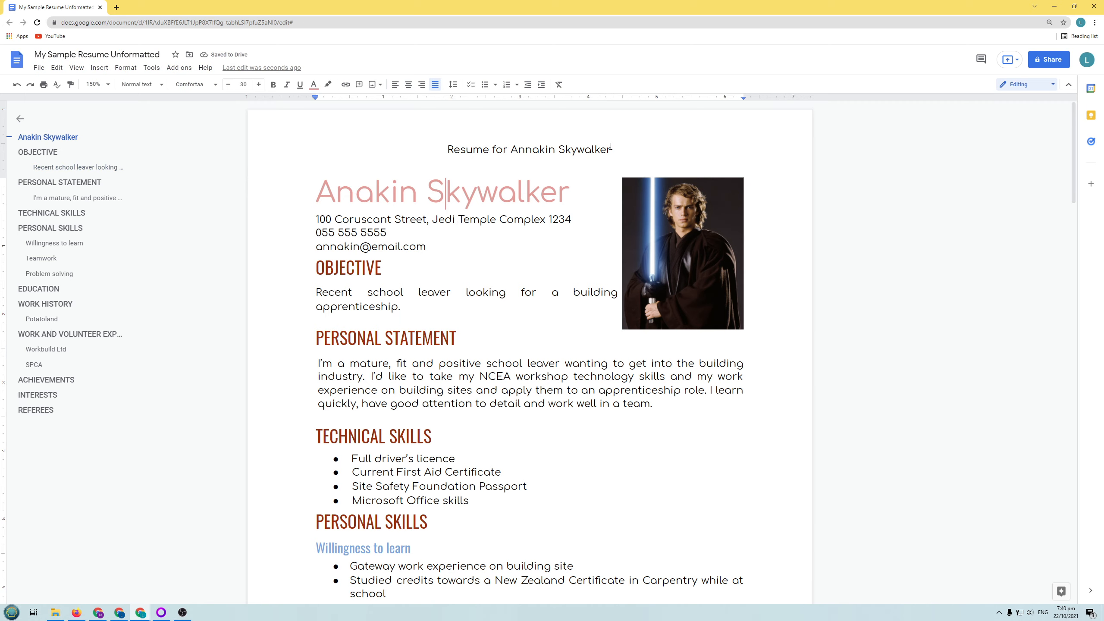
scroll(522, 277, "down", 1)
scroll(522, 277, "down", 10)
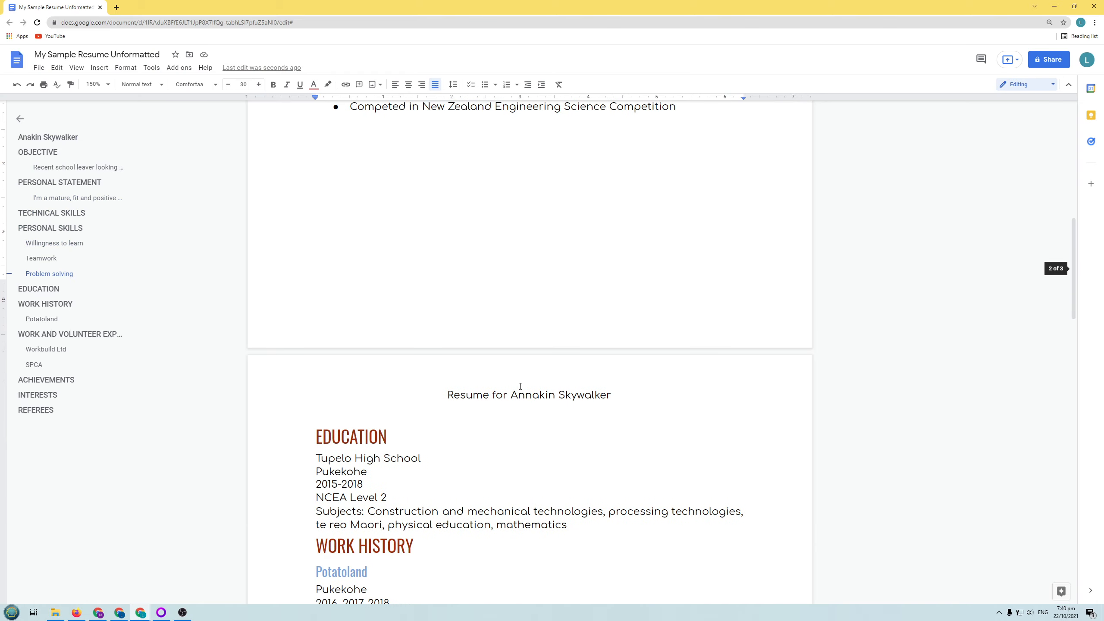
scroll(585, 390, "down", 14)
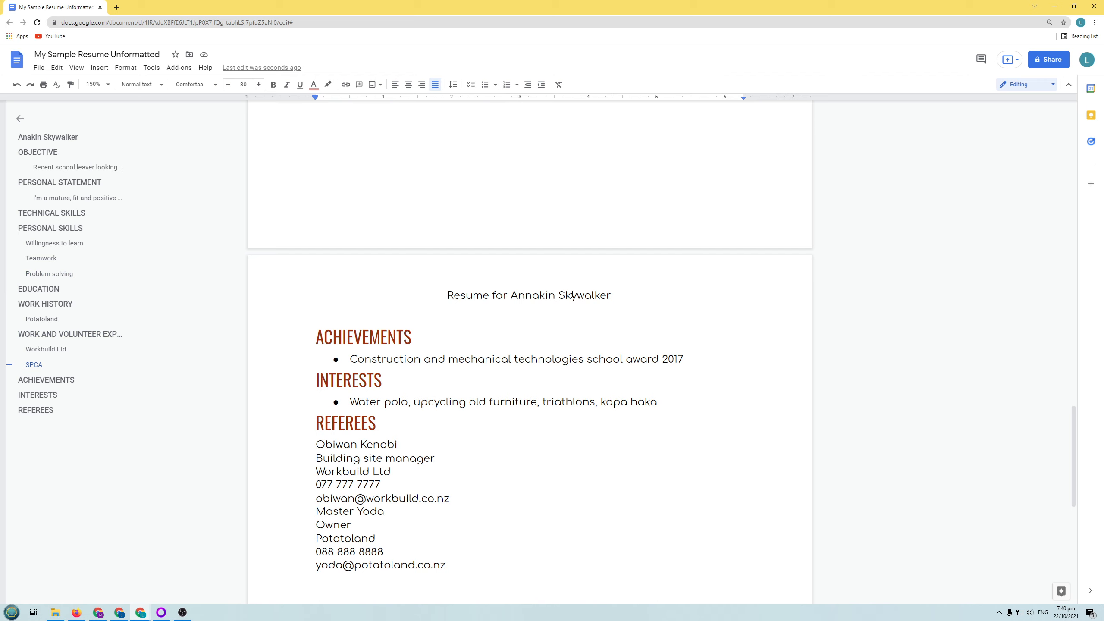
scroll(573, 294, "down", 1)
scroll(575, 296, "up", 16)
scroll(576, 301, "up", 15)
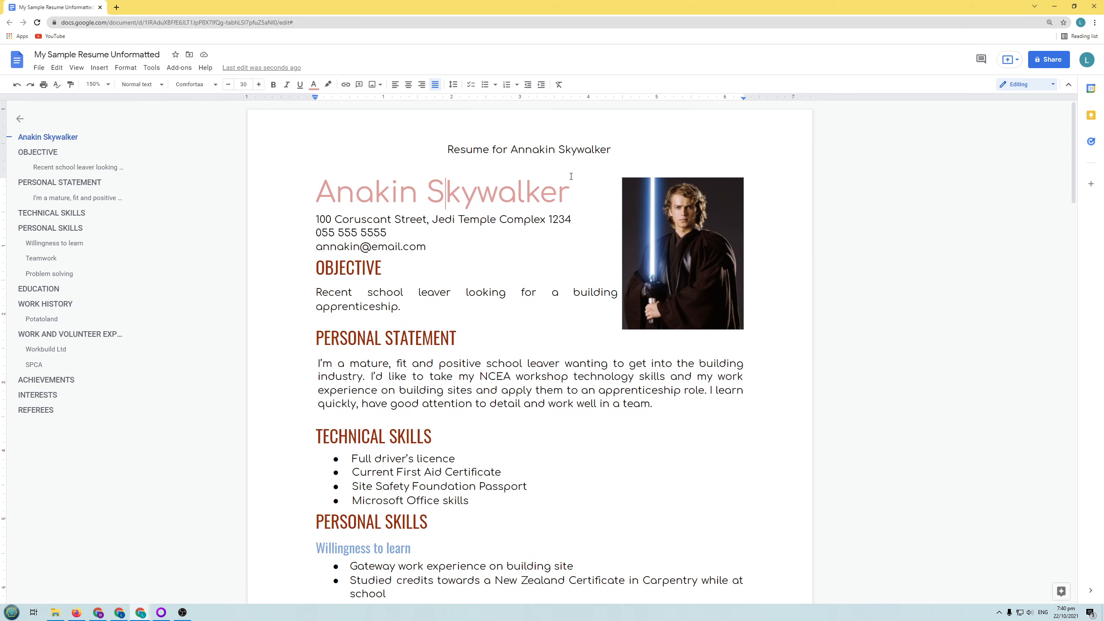
Enable a different first page for the header and check the headers across all pages
double_click(534, 149)
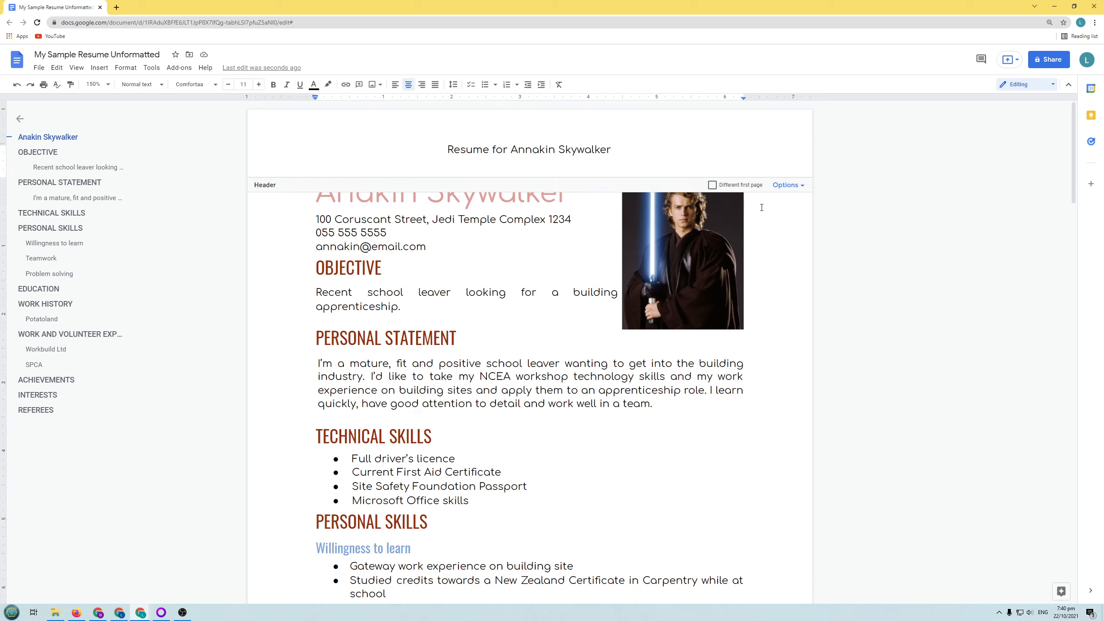
left_click(712, 185)
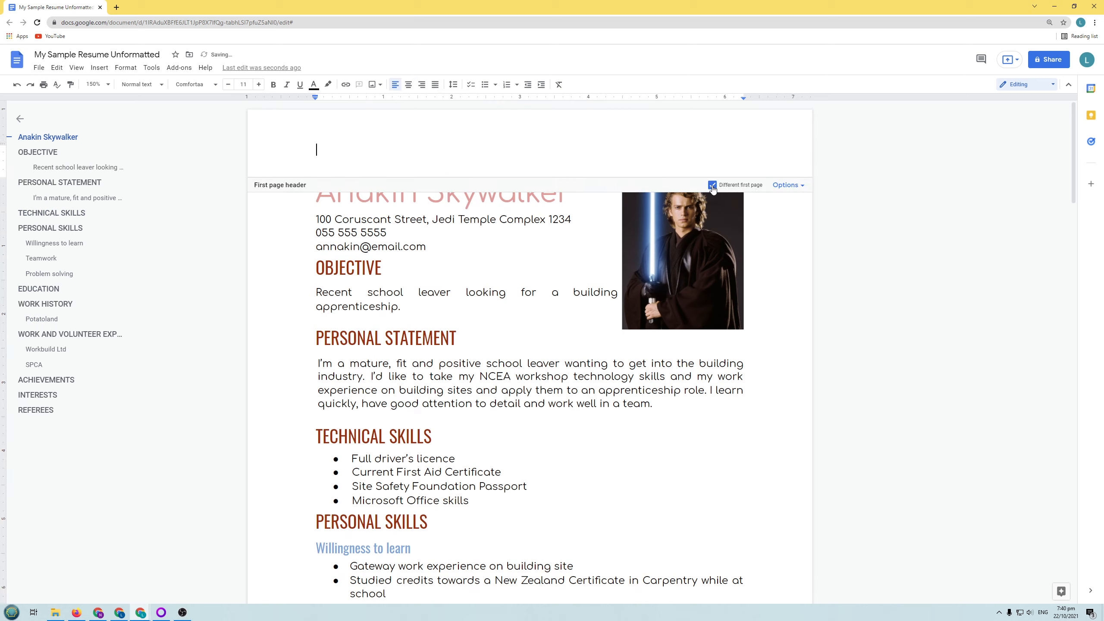
left_click(543, 310)
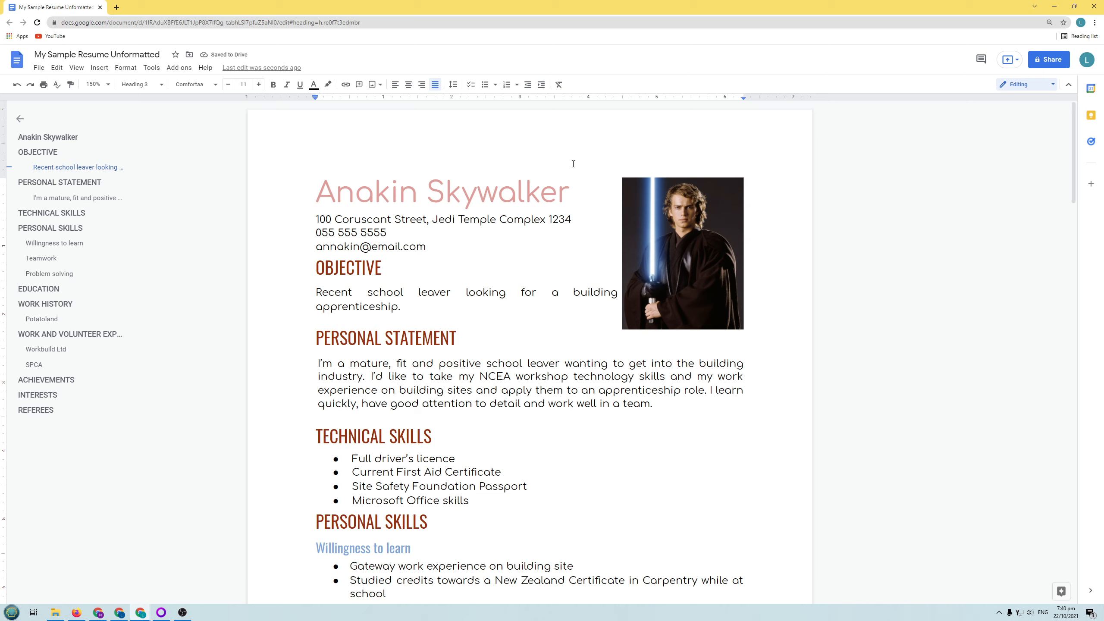
scroll(527, 194, "down", 13)
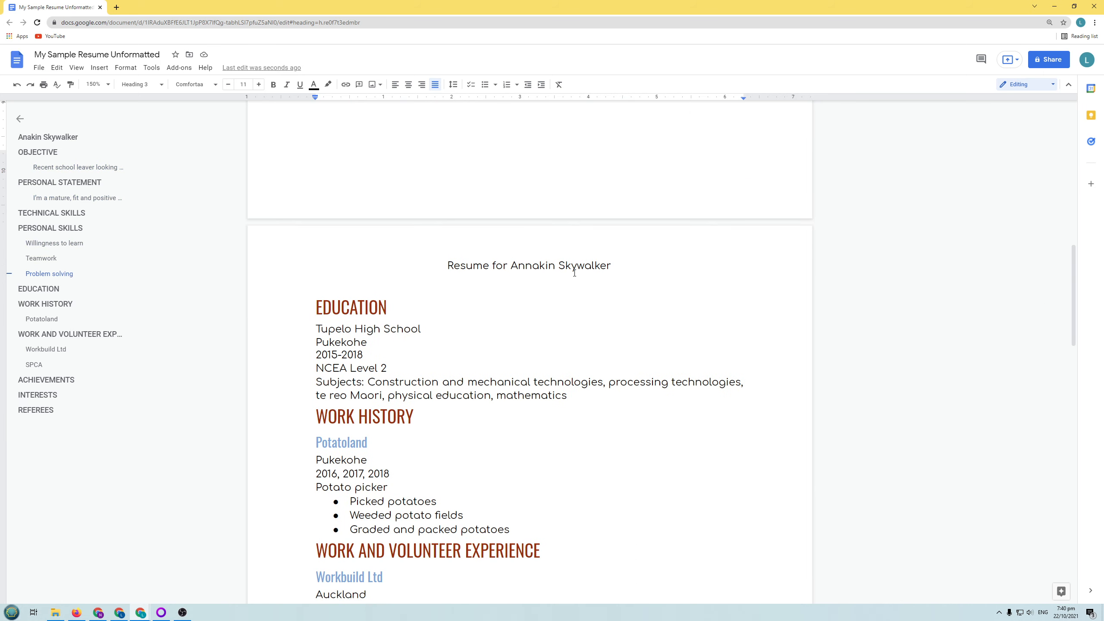
scroll(462, 271, "down", 13)
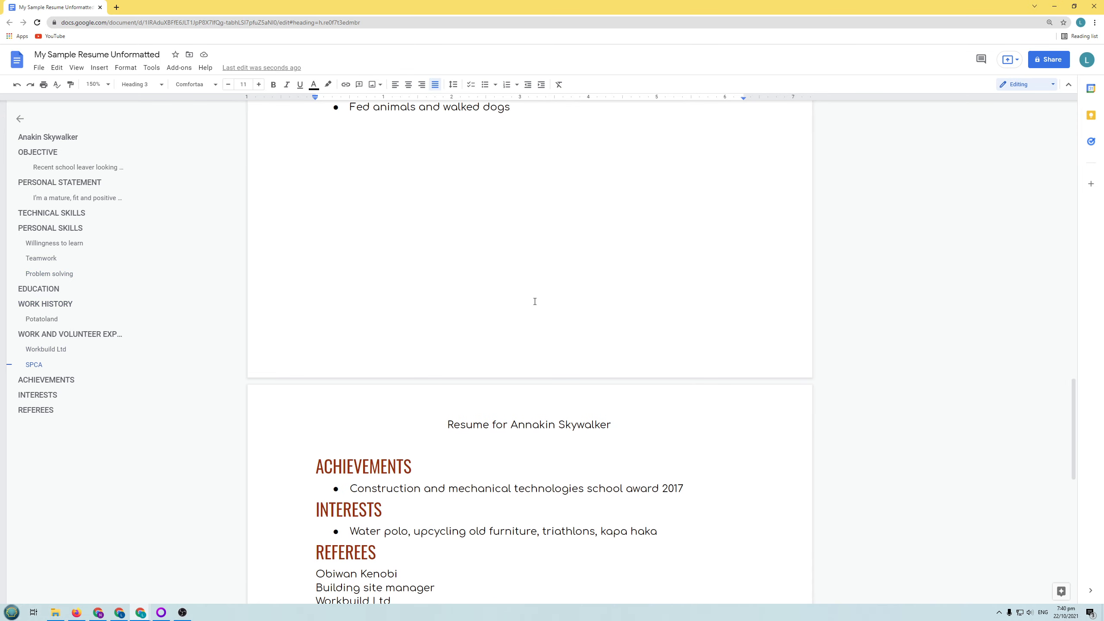
scroll(544, 407, "up", 20)
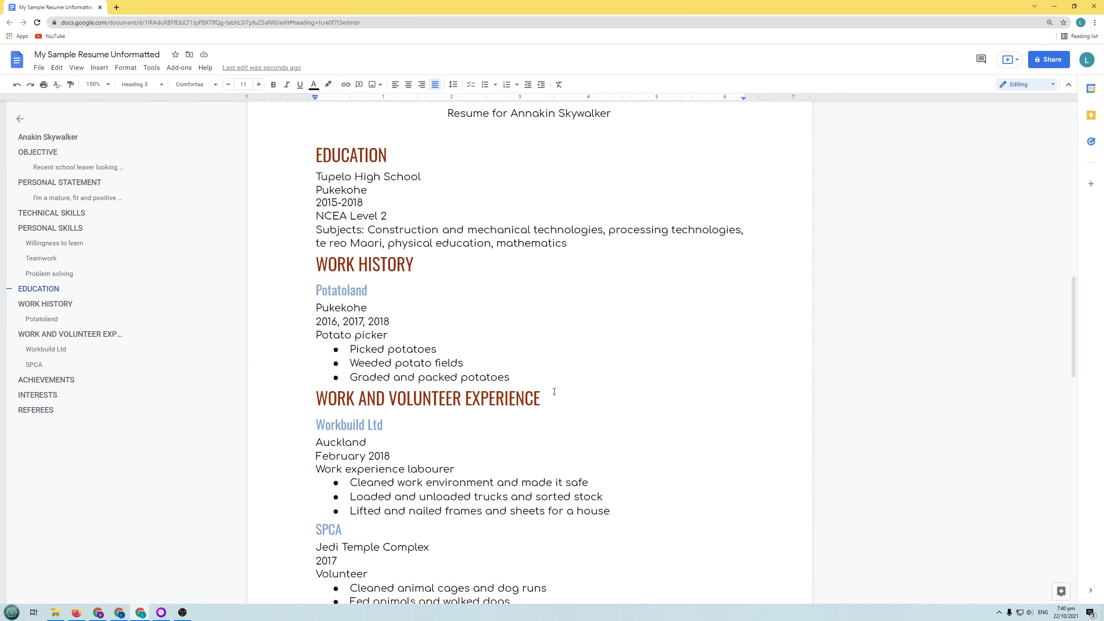
scroll(564, 373, "up", 3)
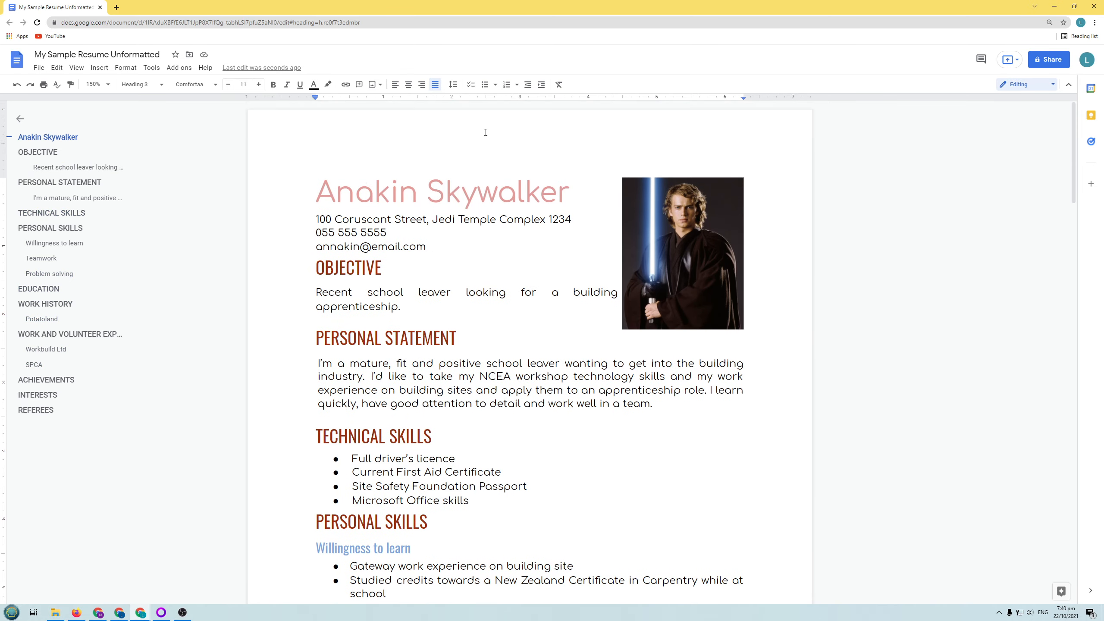
Turn off the different first page option for the header and return to the body text
double_click(563, 136)
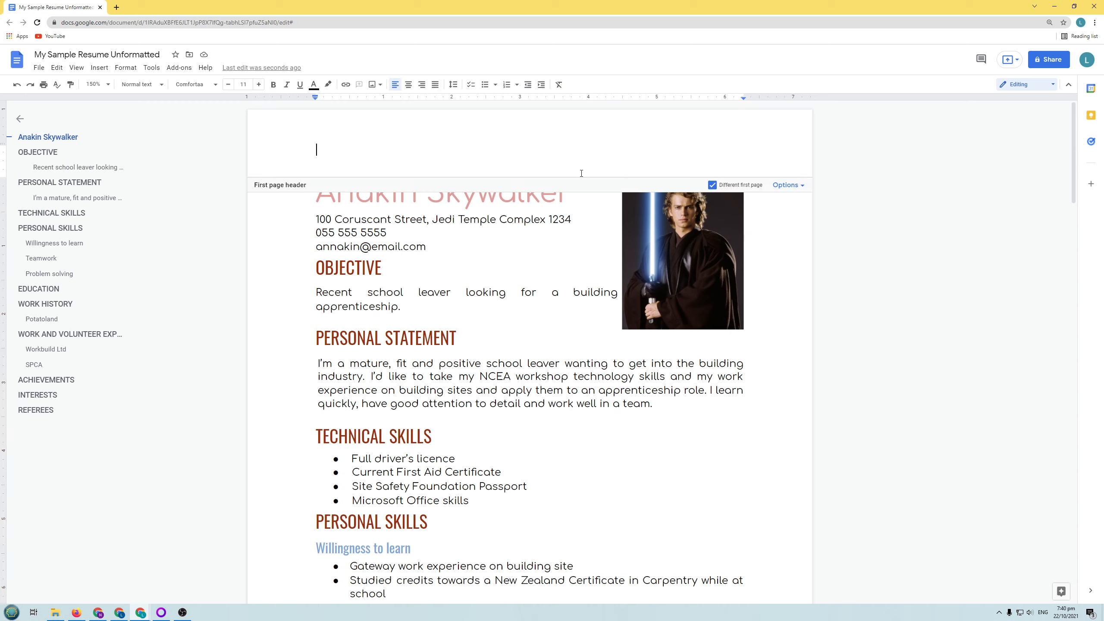
left_click(713, 186)
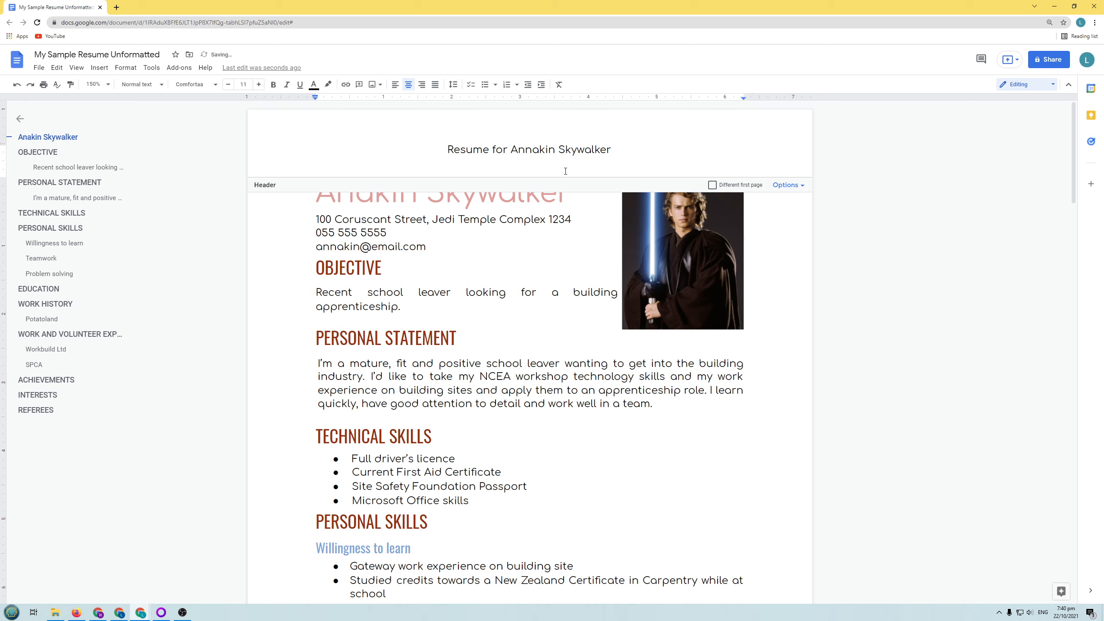
left_click(510, 349)
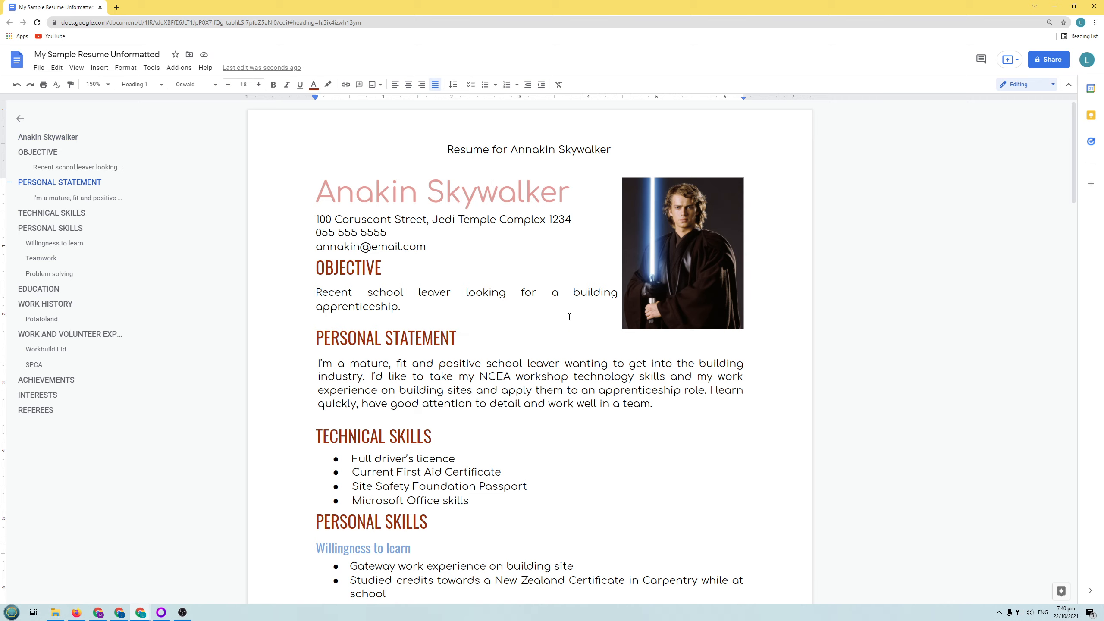
Open the footer of the first page, right-align it and enter the text "Page" followed by a space
scroll(570, 317, "down", 10)
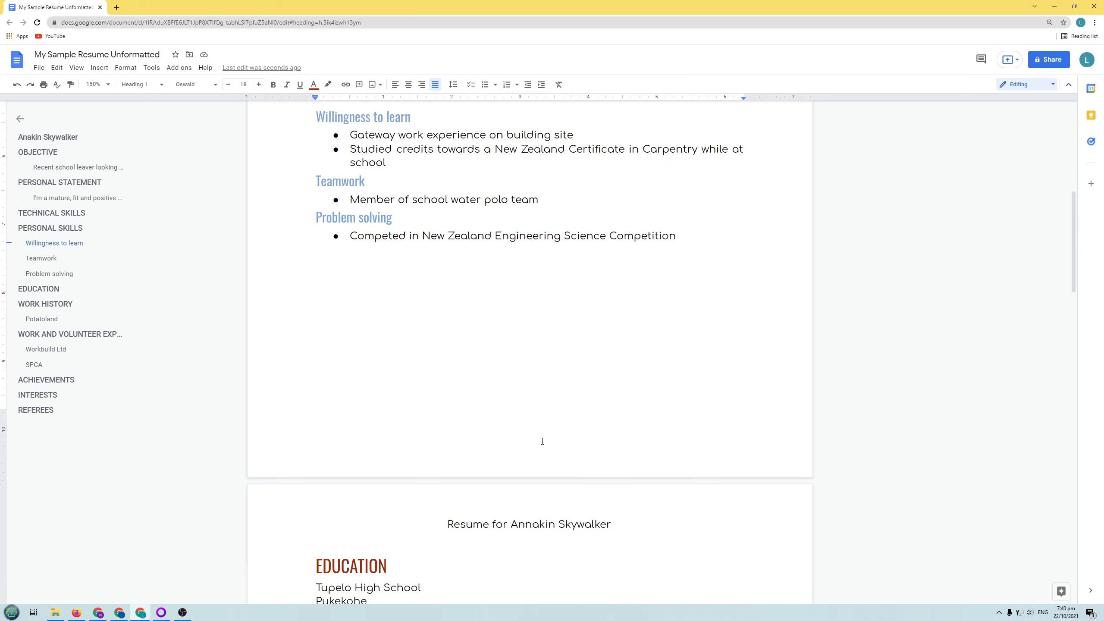
double_click(542, 441)
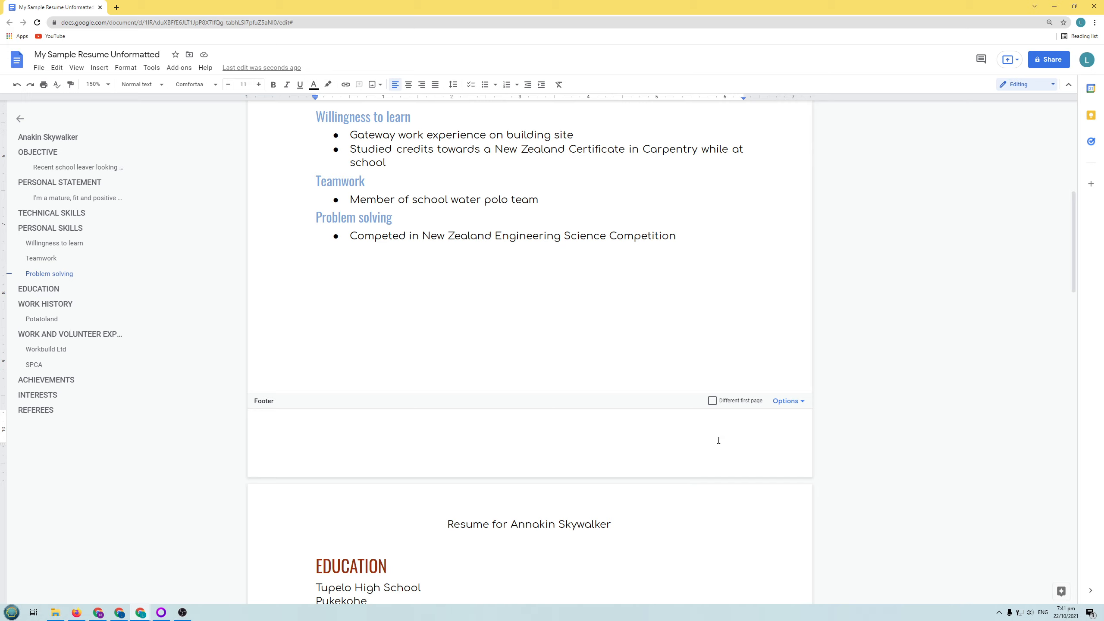
left_click(426, 89)
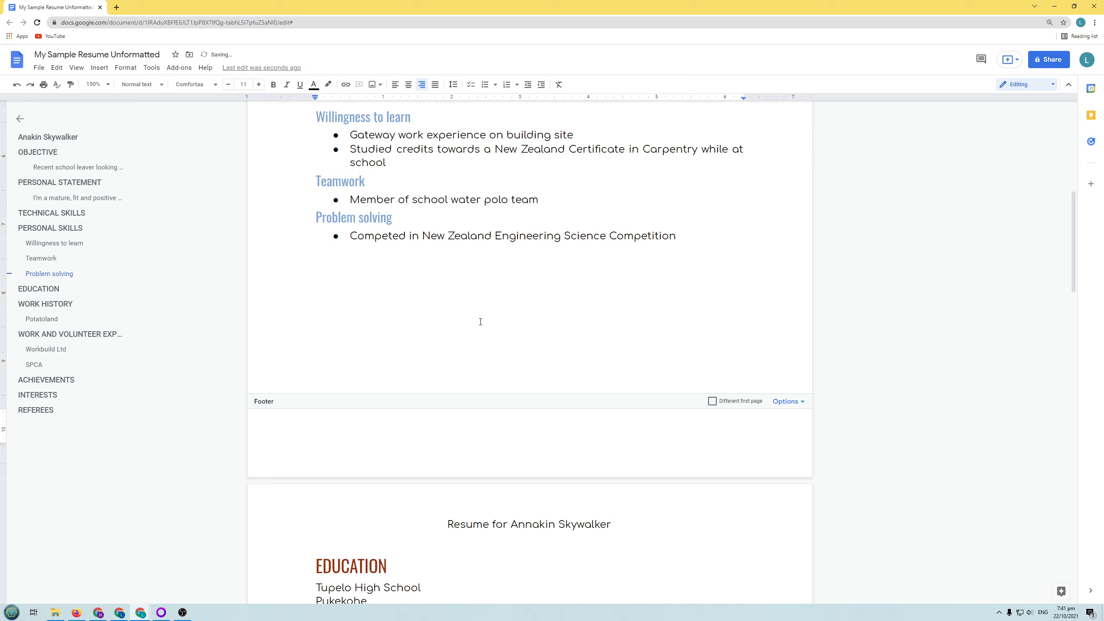
type("Page")
left_click(100, 67)
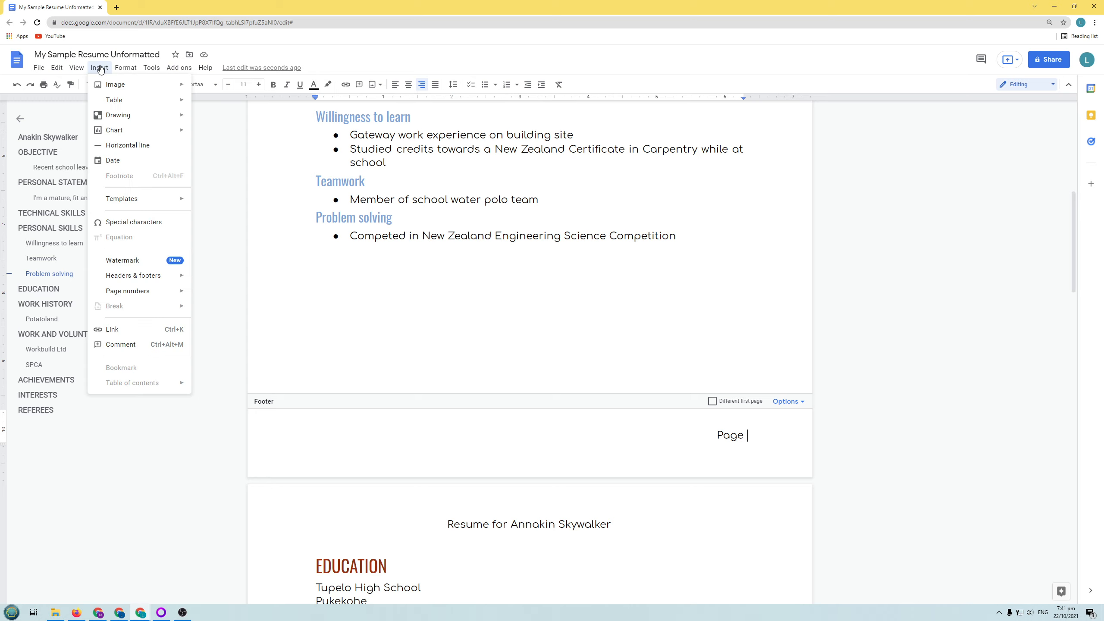
mouse_move(115, 296)
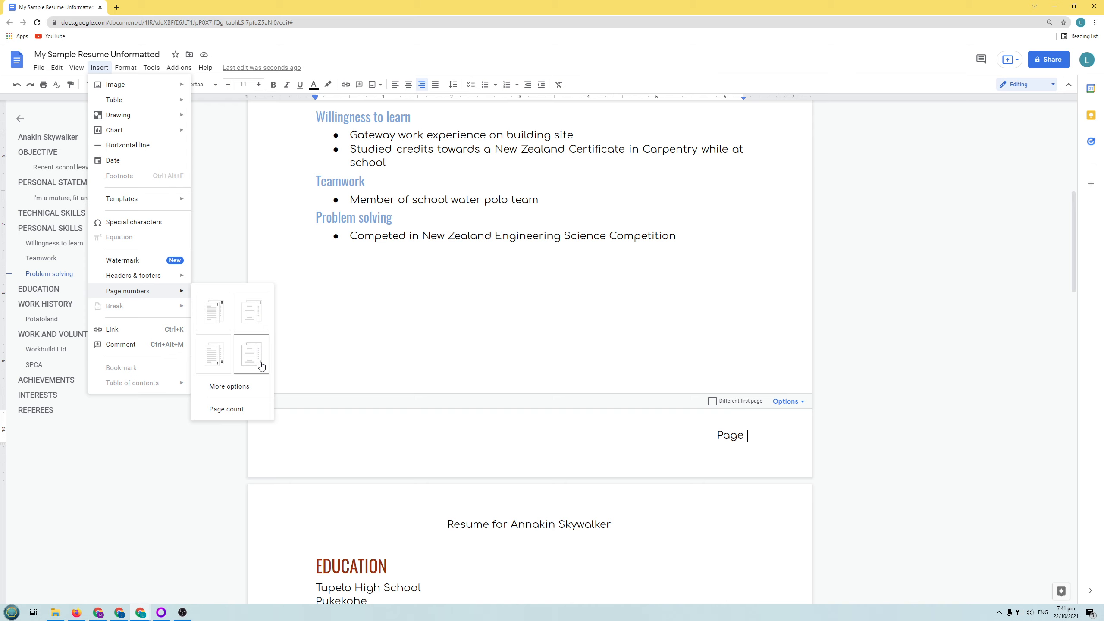
left_click(236, 388)
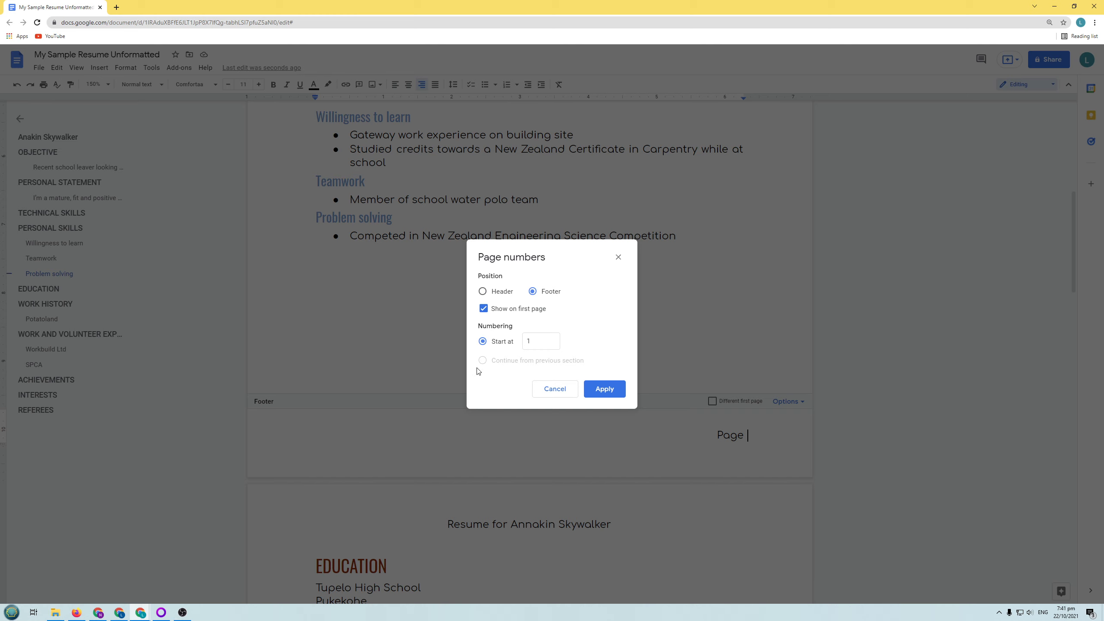
left_click(537, 387)
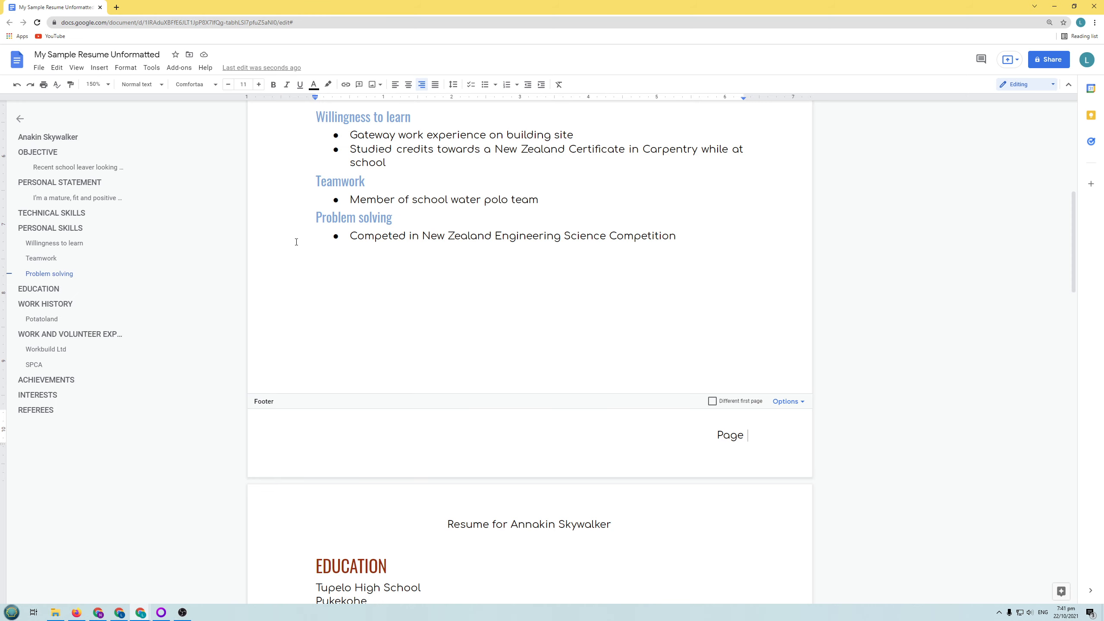
left_click(99, 68)
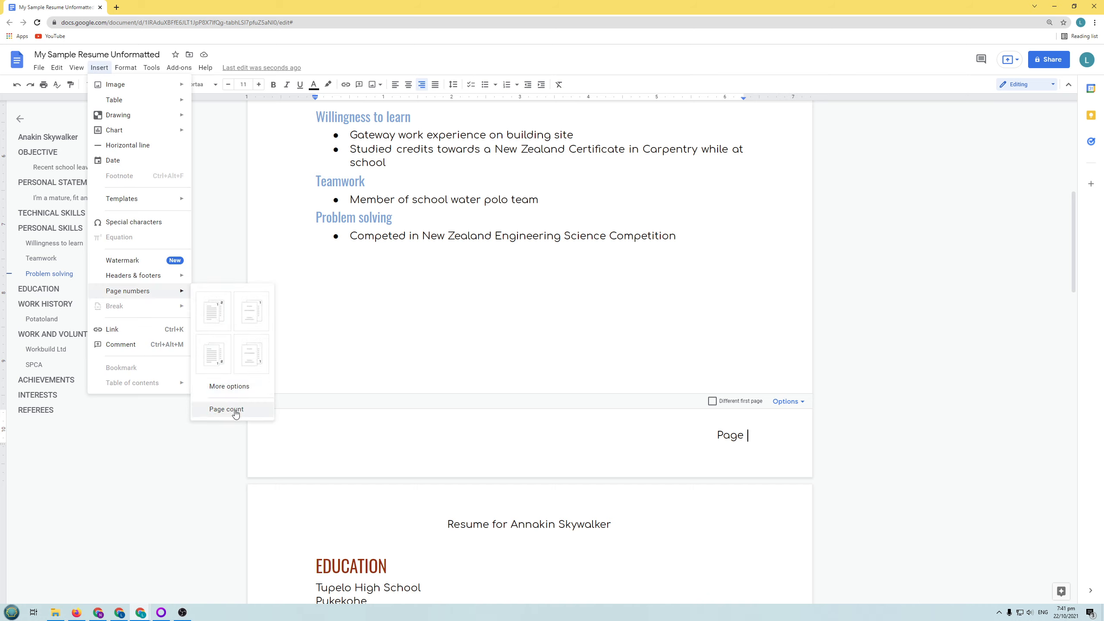
left_click(713, 434)
Replace the text "Page" in the first page's footer with the page count and check the footer on the following page
left_click_drag(717, 434, 754, 438)
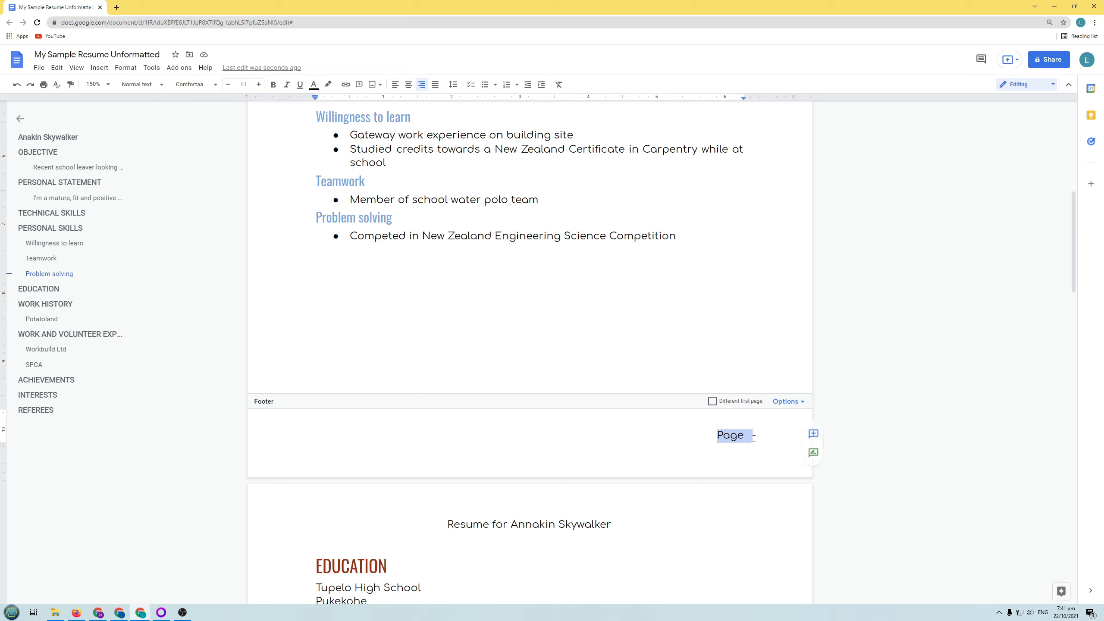
key("BackSpace")
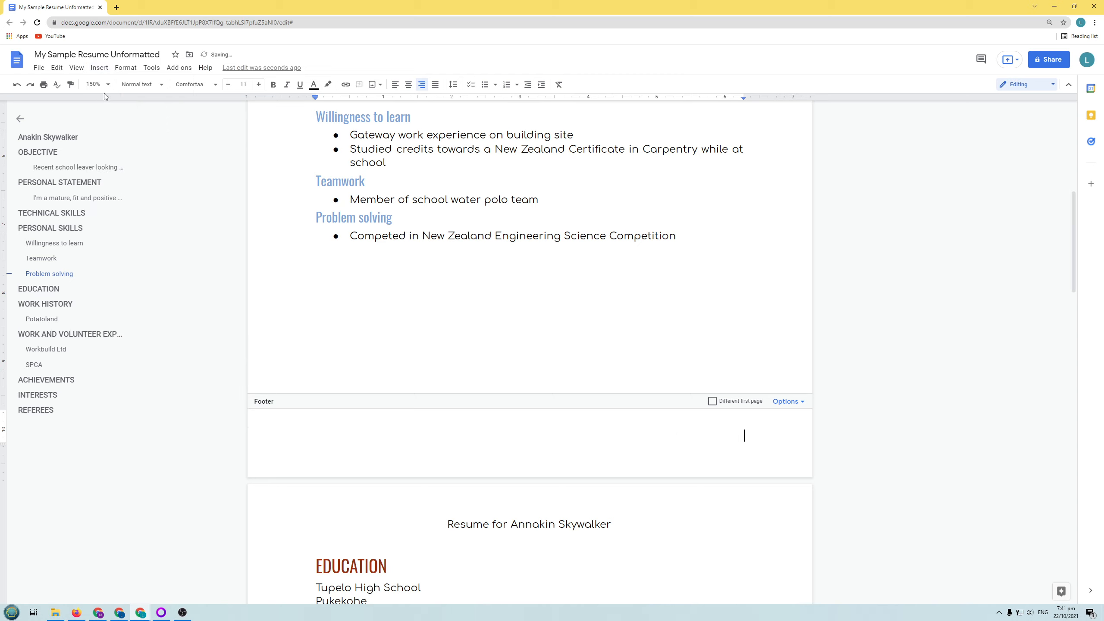
left_click(99, 68)
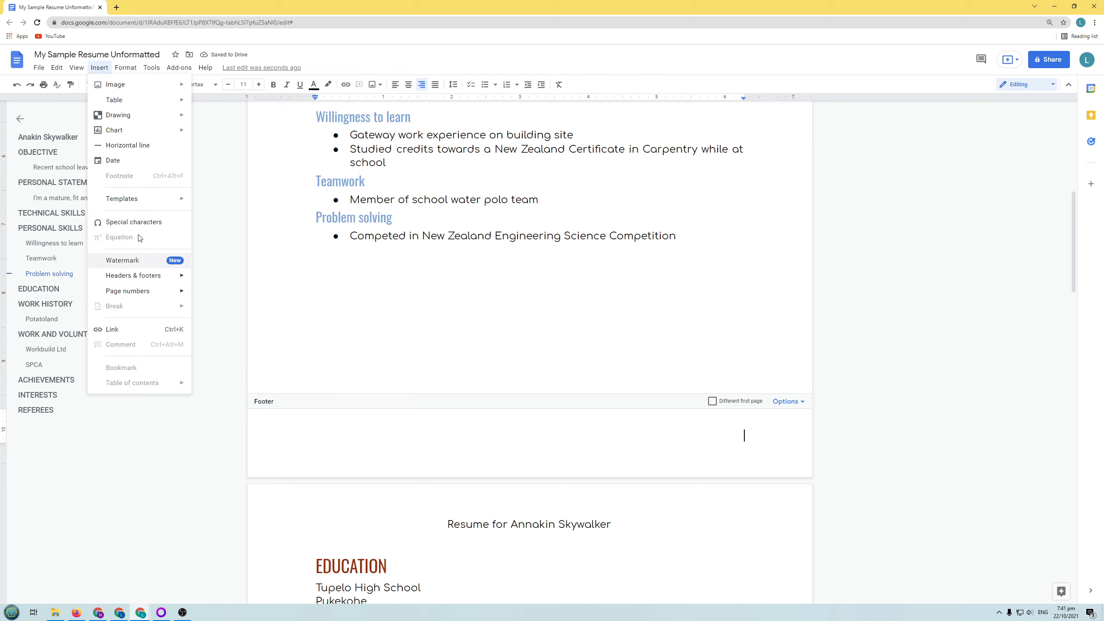
mouse_move(144, 291)
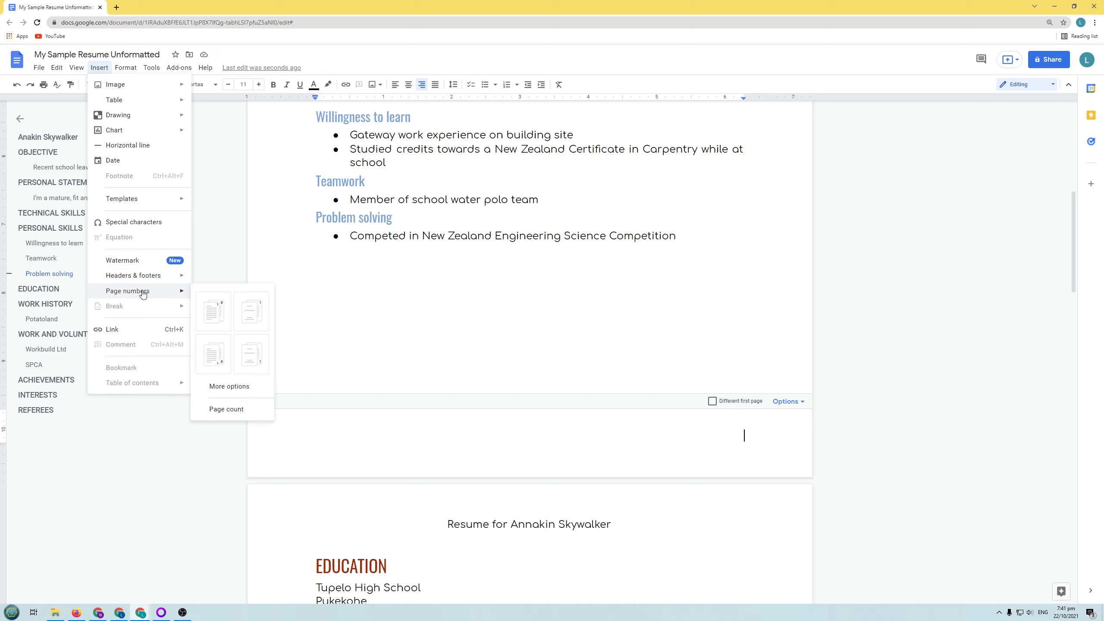
left_click(241, 411)
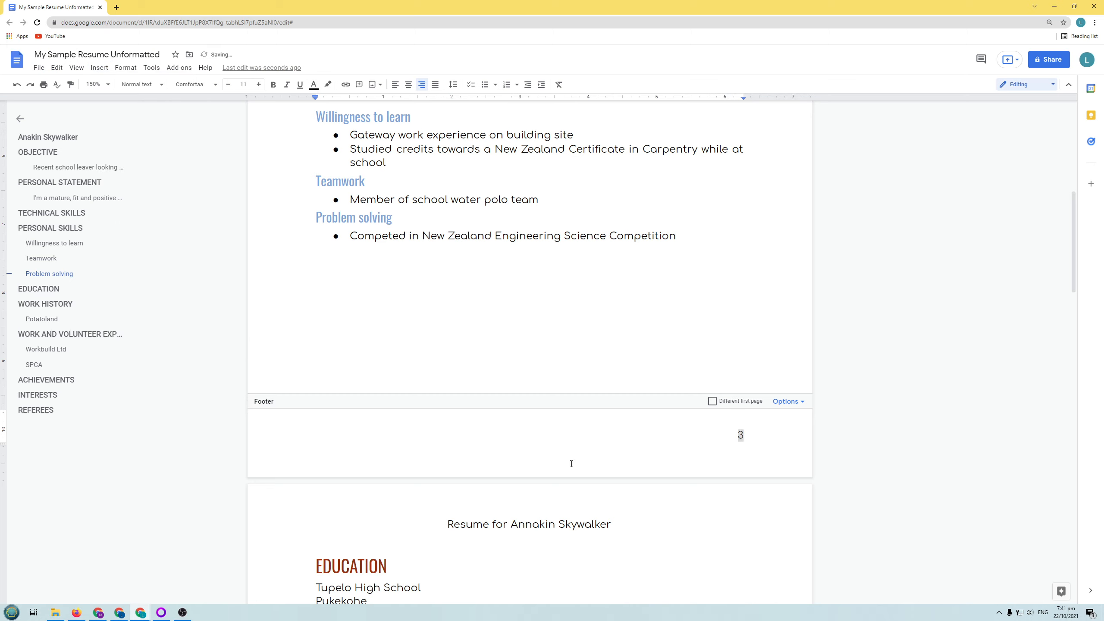
scroll(571, 464, "down", 15)
scroll(739, 457, "down", 2)
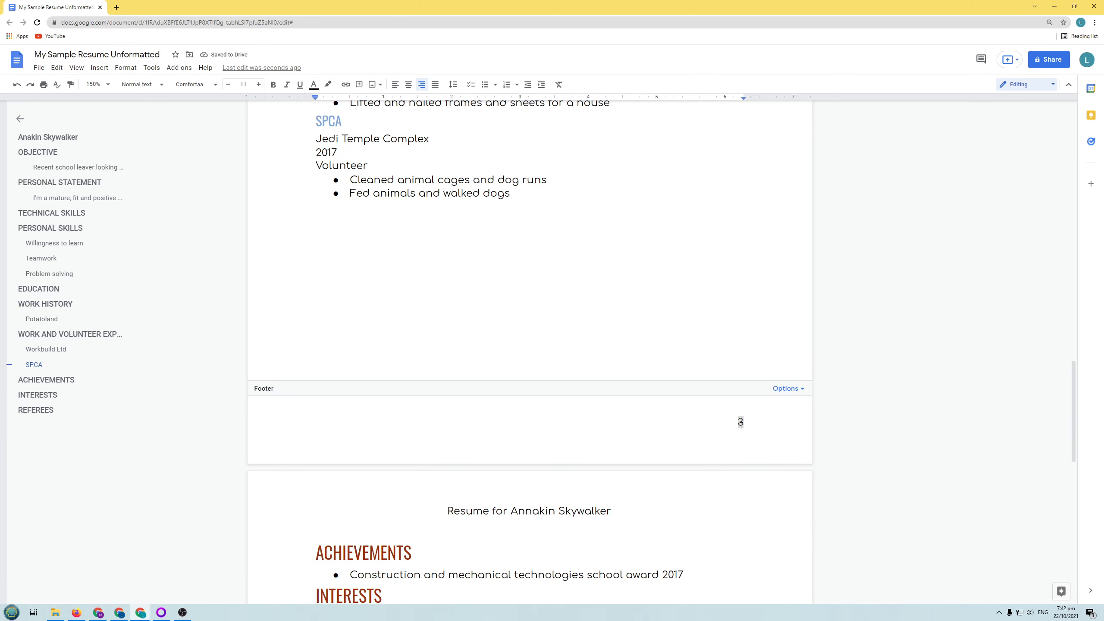
double_click(740, 421)
Delete the page count from the first page's footer and check the footer on the following page
scroll(722, 391, "up", 15)
left_click_drag(725, 479, 755, 479)
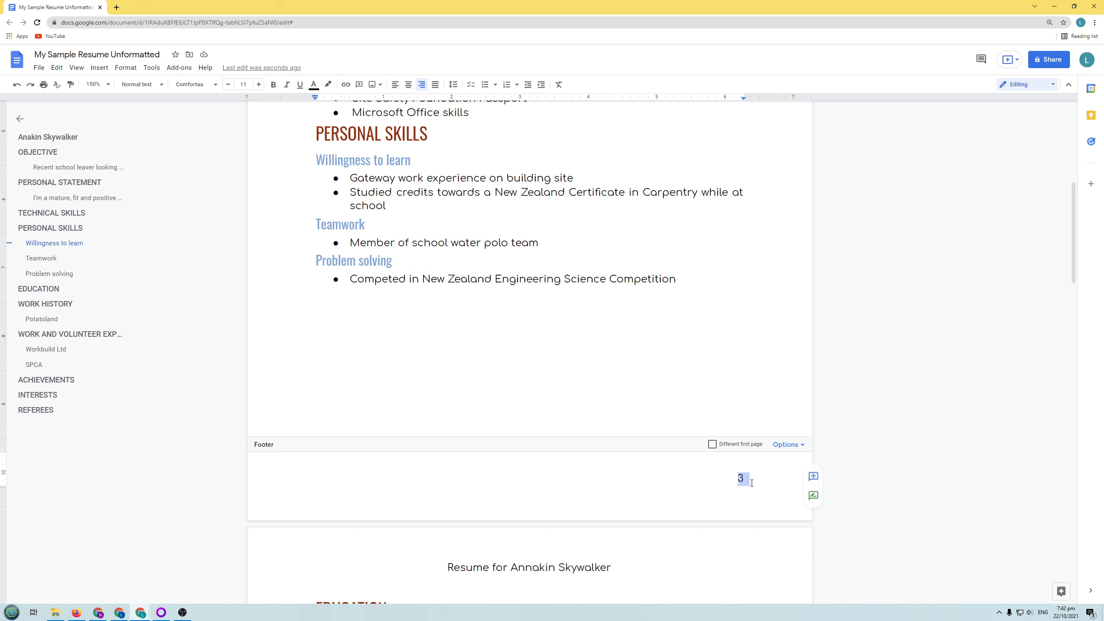
key("BackSpace")
scroll(730, 494, "down", 18)
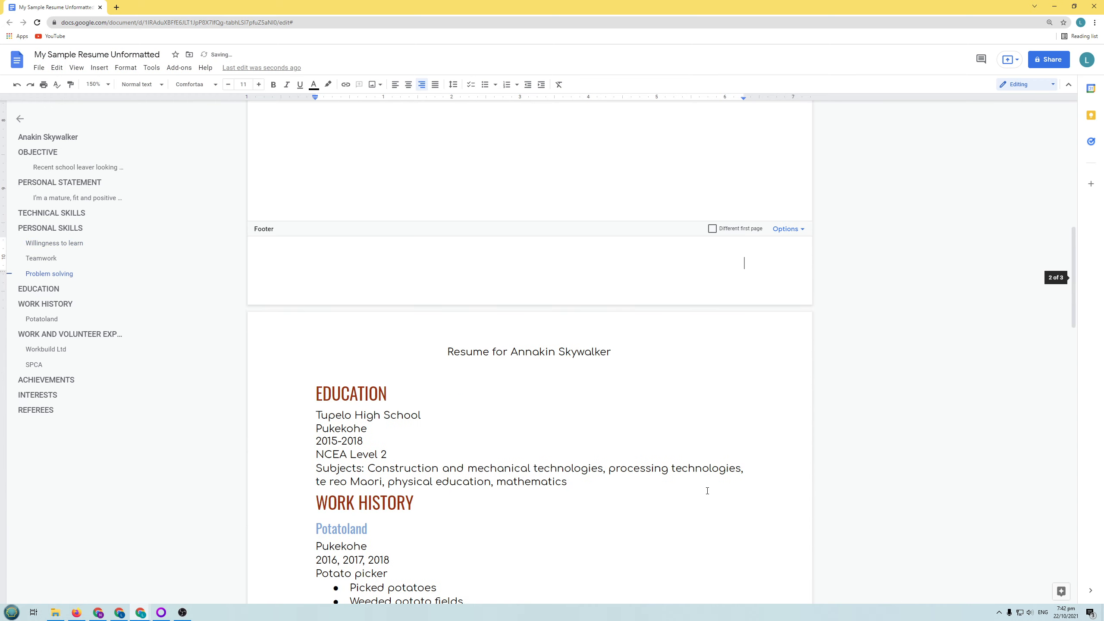
scroll(772, 428, "down", 3)
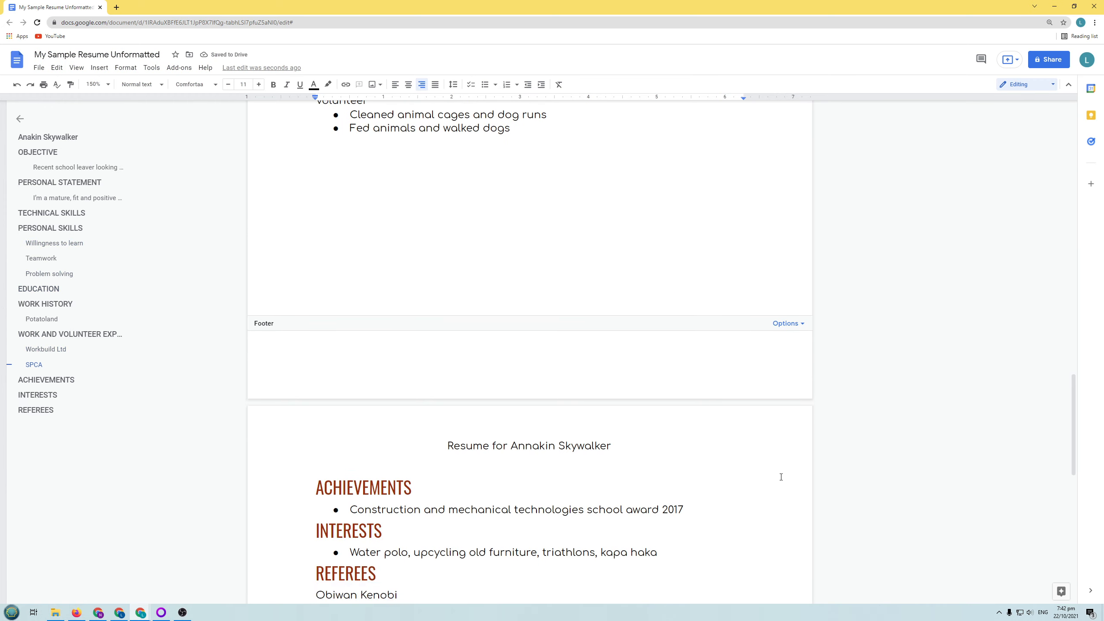
scroll(780, 448, "up", 17)
scroll(782, 452, "up", 6)
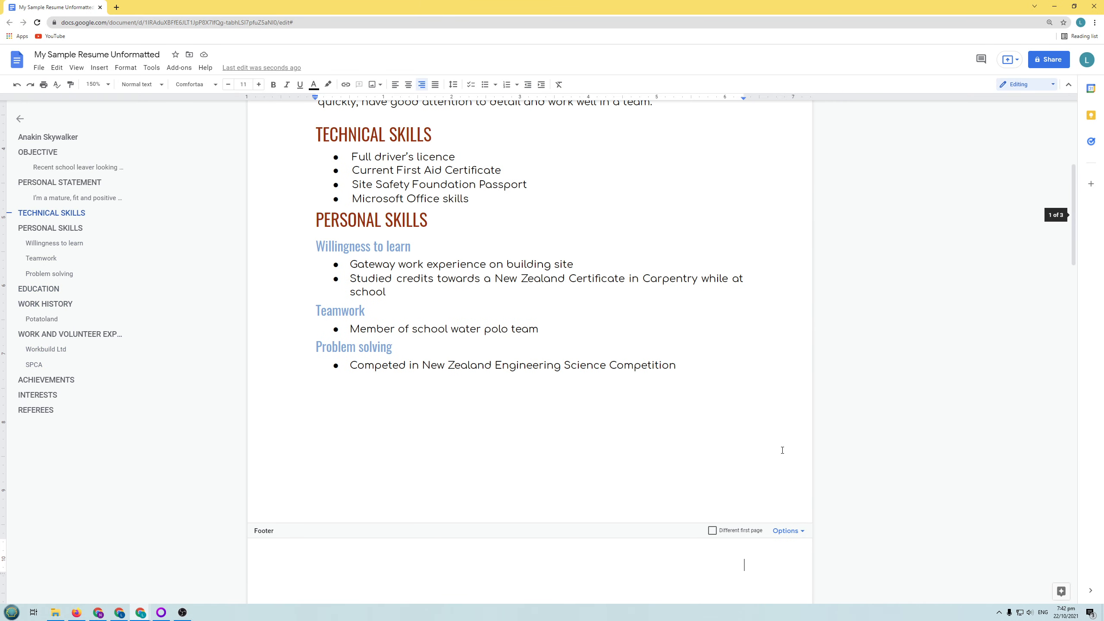
scroll(781, 478, "down", 2)
Insert automatic page numbers in the right-aligned footer and add the word "Page" and a space before the number
left_click(778, 483)
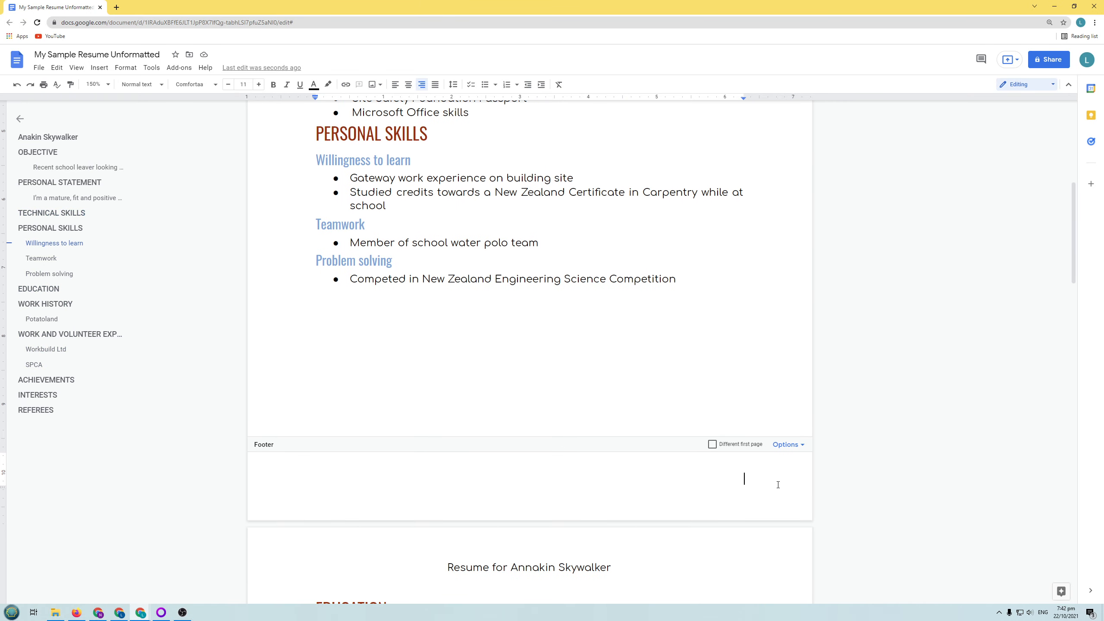
double_click(773, 479)
left_click(99, 68)
mouse_move(150, 298)
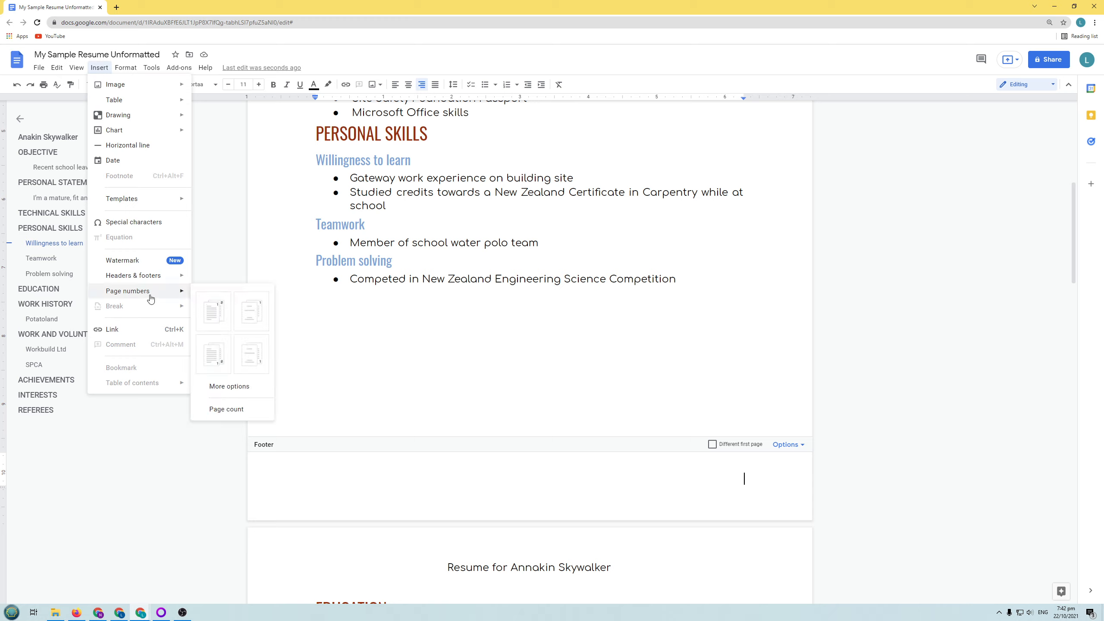
left_click(213, 365)
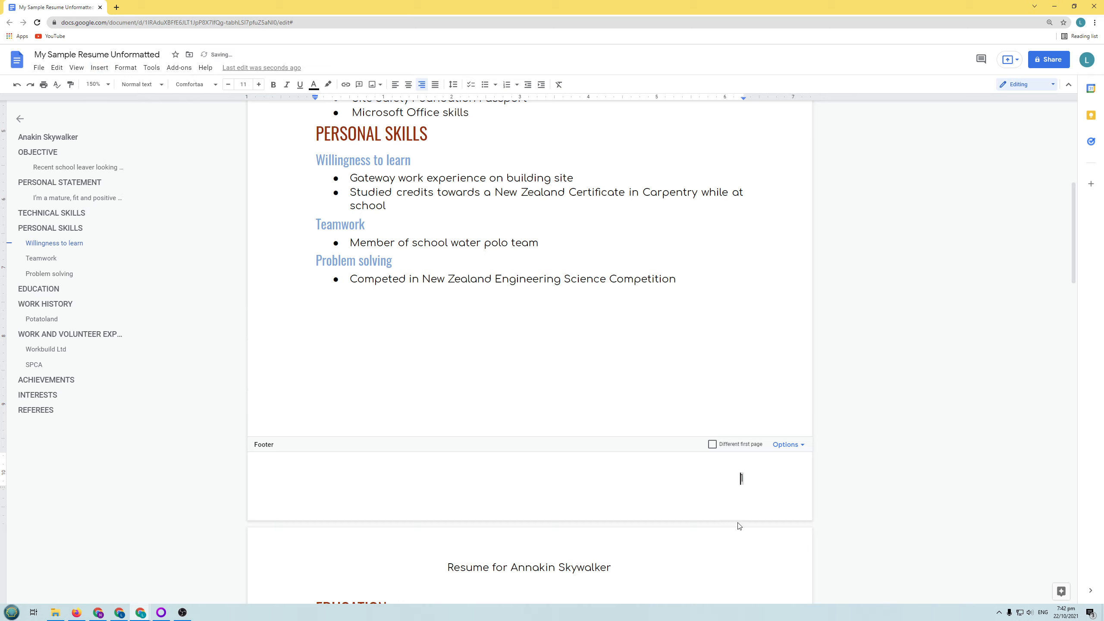
type("Page 1")
Examine the page numbering in the footers down to the last page and return to the first page's footer
scroll(766, 511, "down", 4)
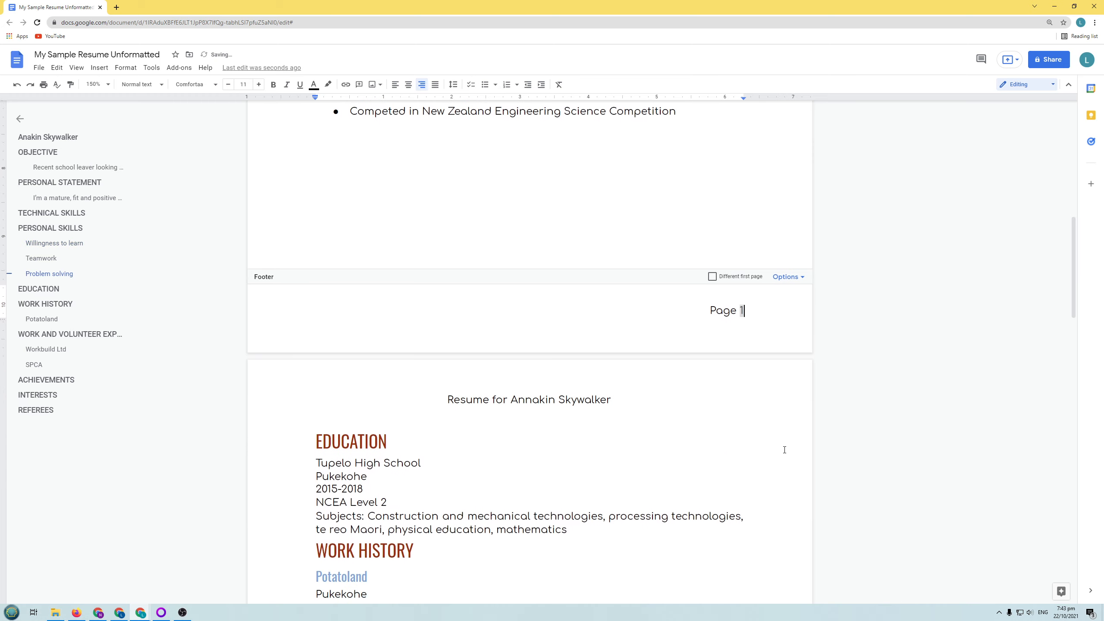
left_click(721, 318)
scroll(747, 321, "down", 12)
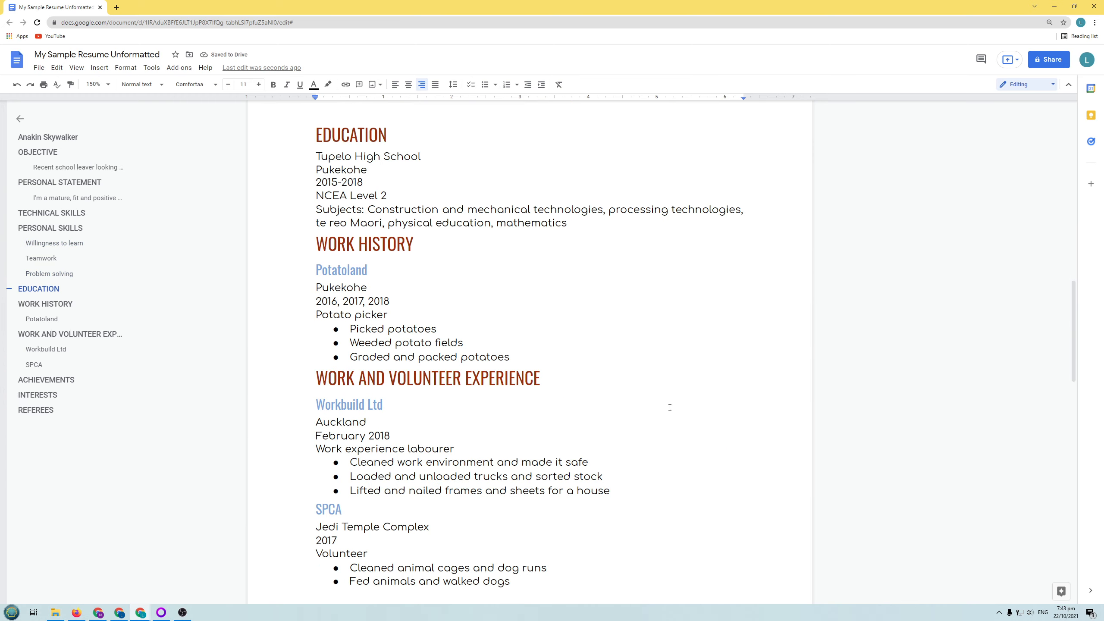
scroll(781, 481, "down", 14)
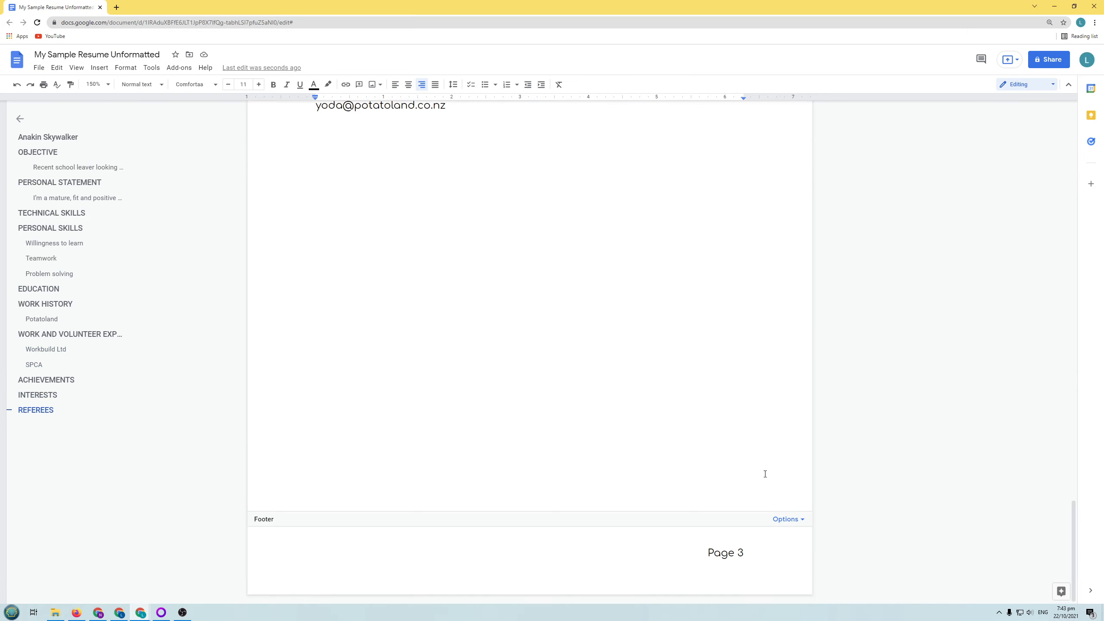
scroll(765, 470, "up", 4)
scroll(769, 466, "up", 15)
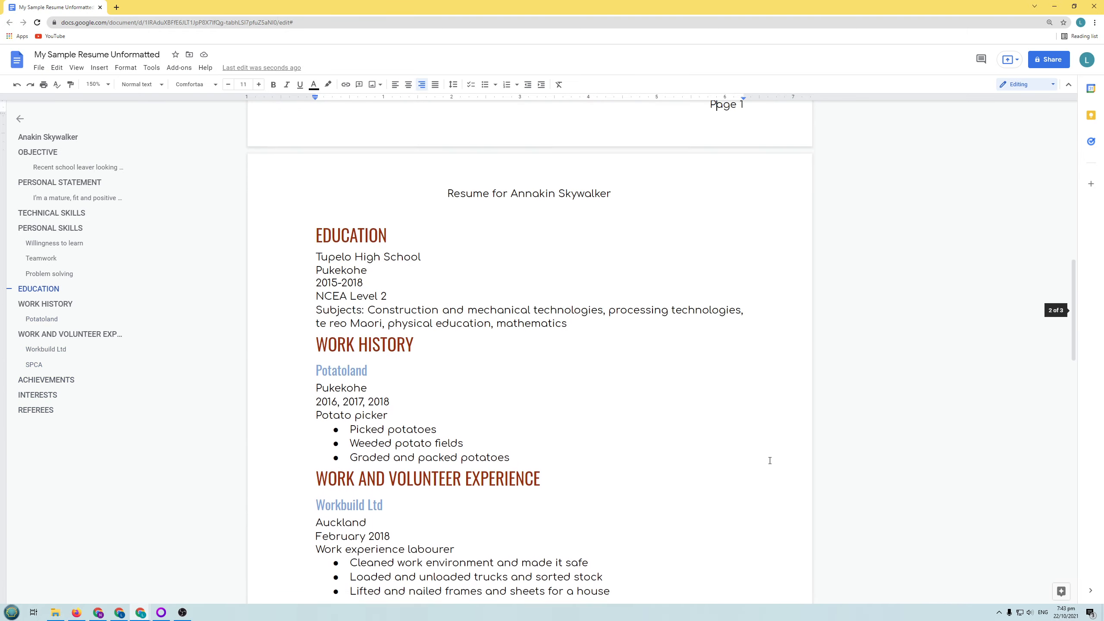
Remove the word "Page" from the footer, keeping only the automatic number, and check the footers down to the last page
triple_click(718, 237)
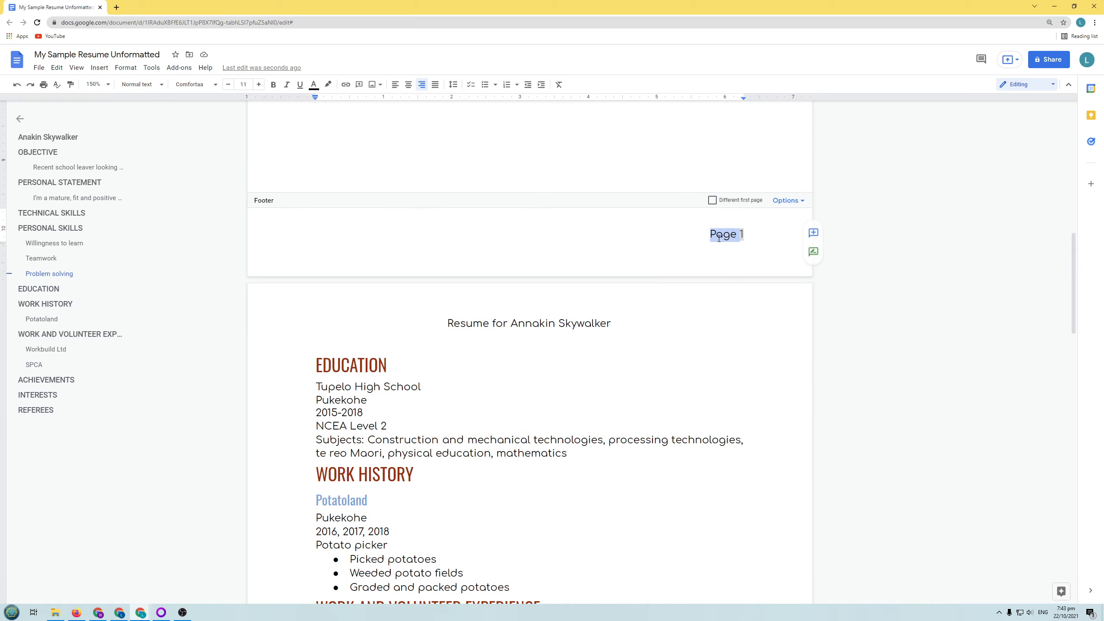
key("BackSpace")
scroll(652, 261, "down", 13)
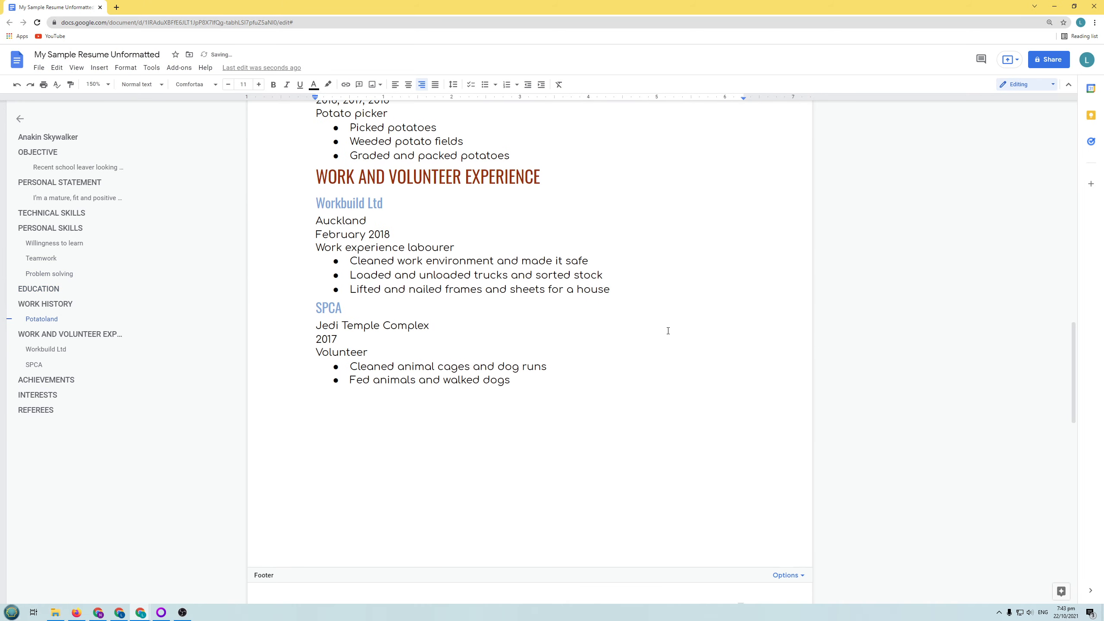
scroll(730, 387, "down", 12)
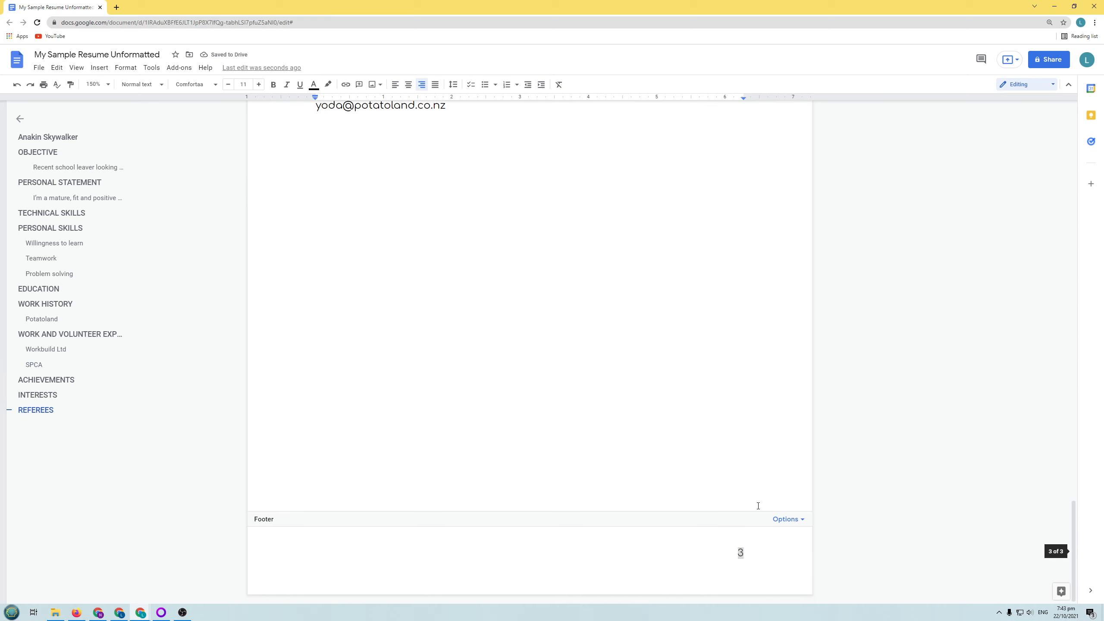
scroll(744, 423, "up", 6)
scroll(745, 422, "up", 15)
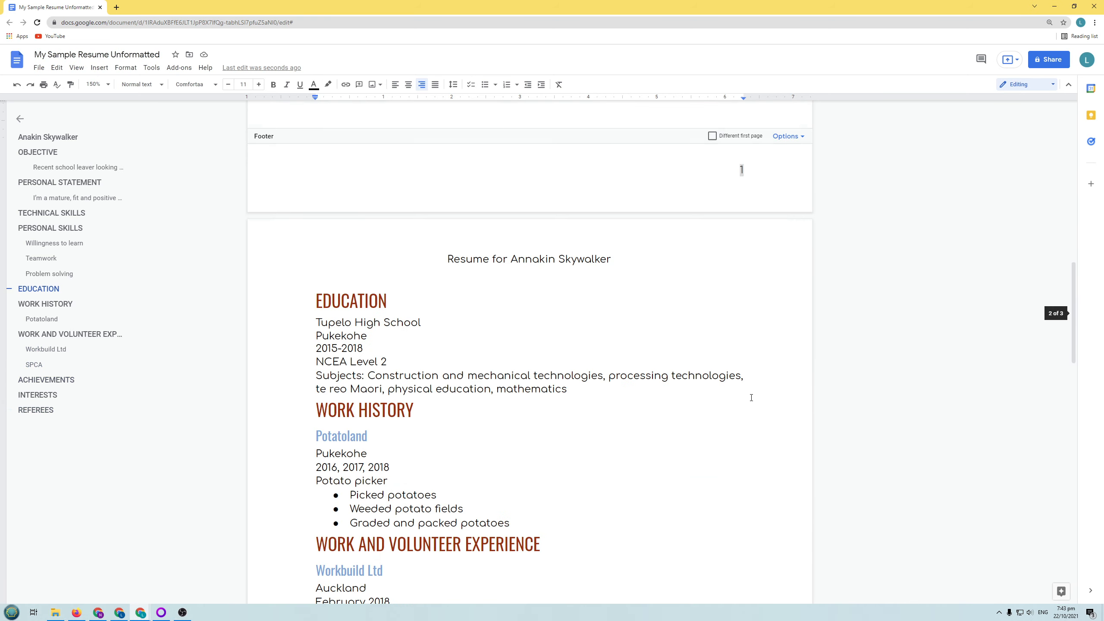
Enter "Page" and a space before the automatic number in the first page's footer and return to the body text
left_click(731, 402)
type("Page")
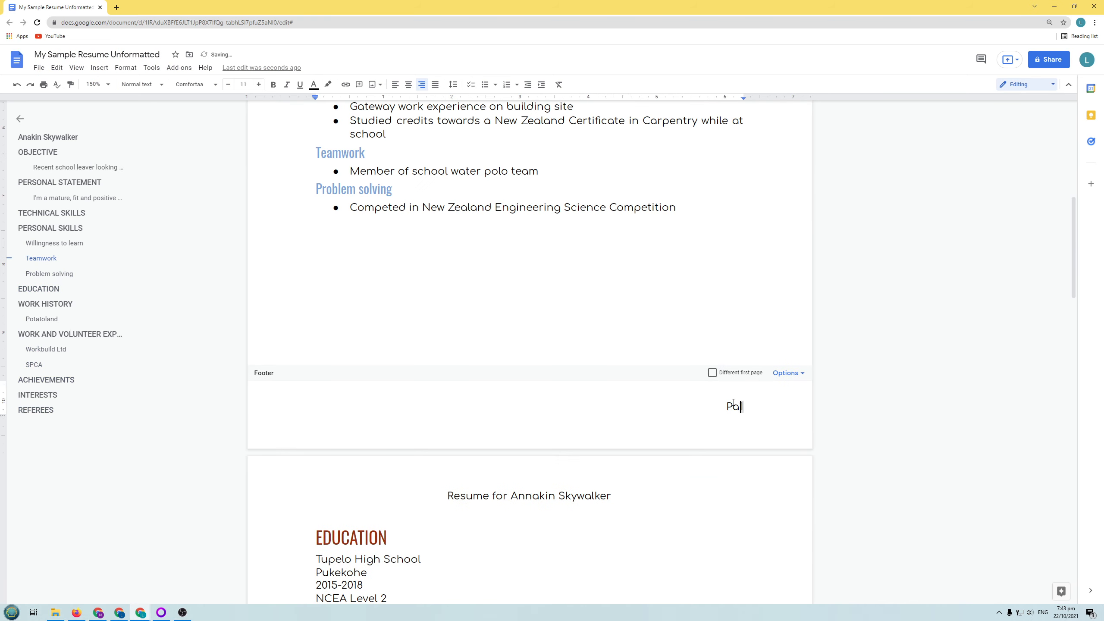
left_click(562, 281)
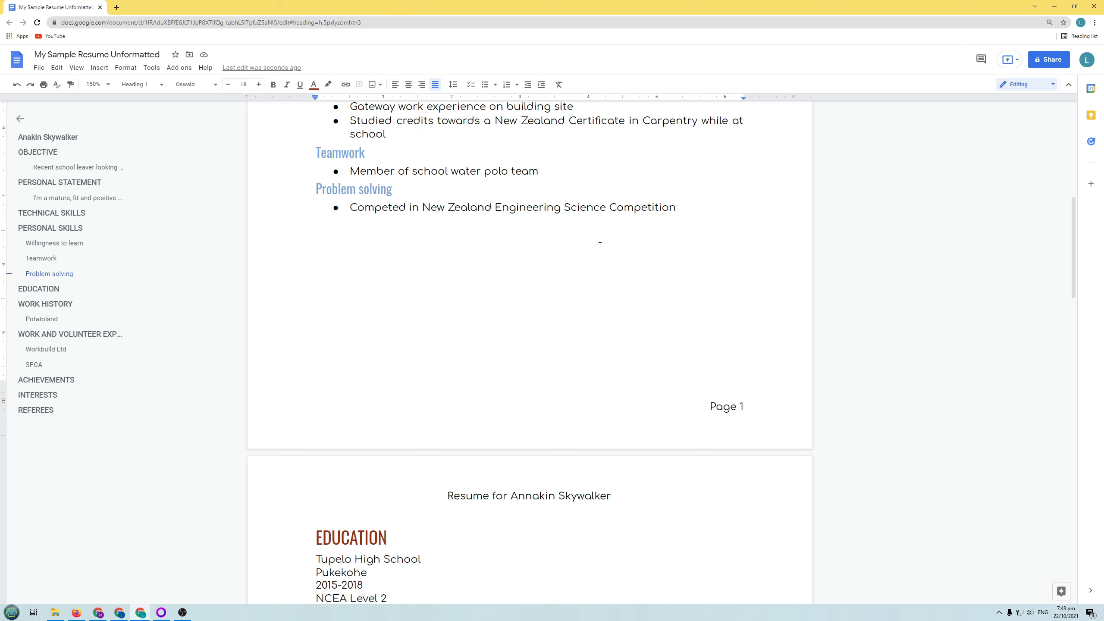
Insert a footnote for the word "NCEA" in the Personal Statement paragraph
scroll(592, 263, "up", 4)
scroll(592, 263, "up", 6)
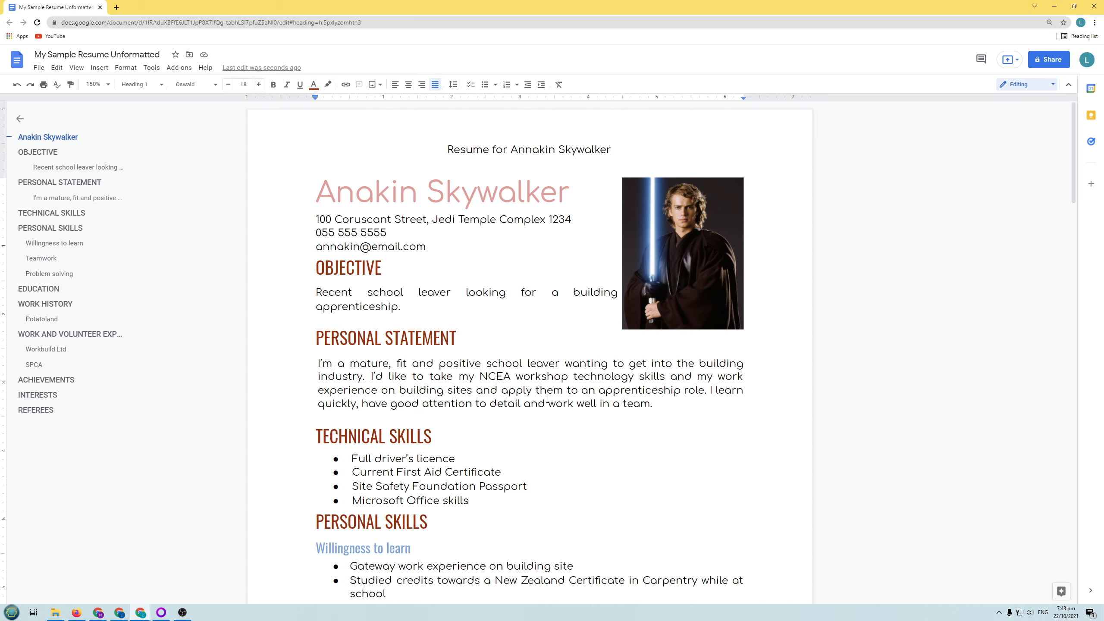
scroll(544, 387, "down", 2)
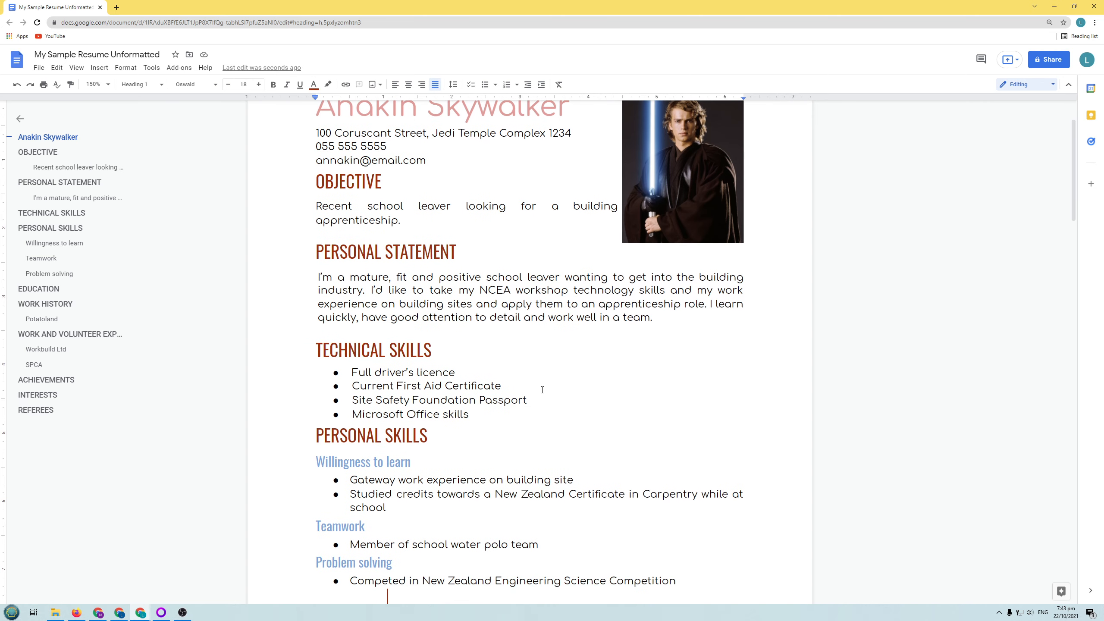
double_click(486, 291)
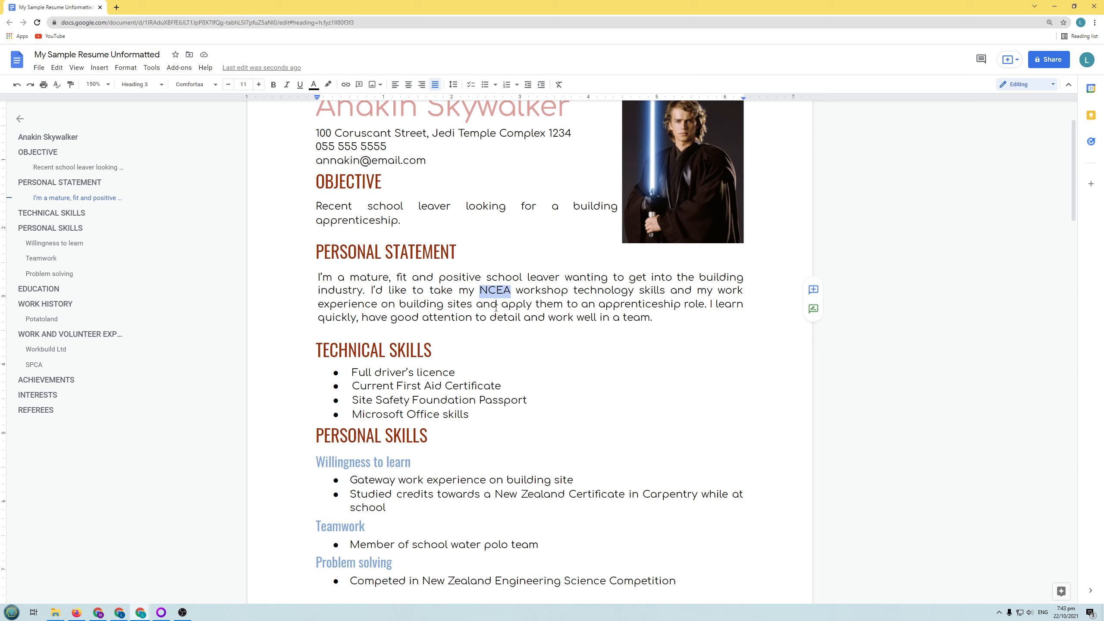
left_click(499, 298)
left_click_drag(479, 290, 511, 291)
left_click(97, 69)
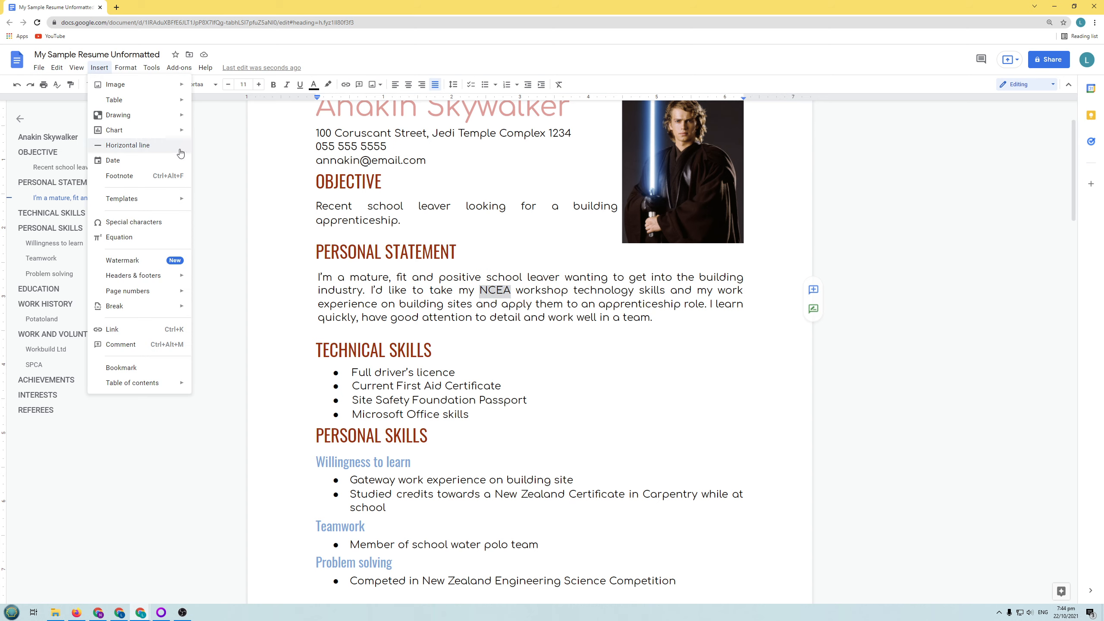
left_click(131, 180)
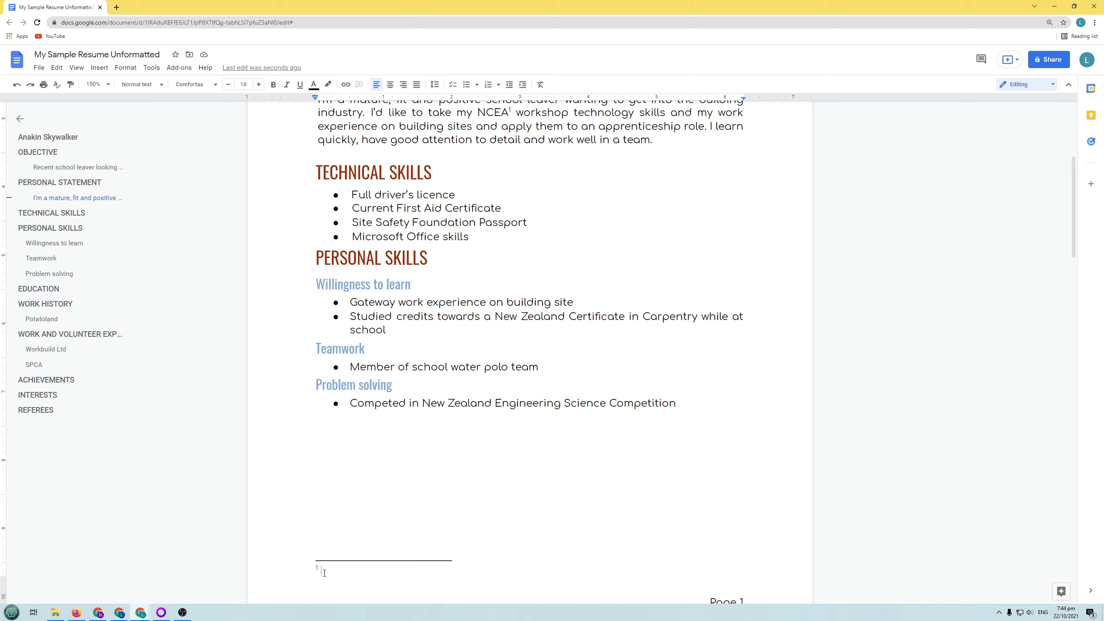
Enter "National Certificate of Education Acheivement" as the NCEA footnote text, correcting the spelling of "Certificate" with the suggested word
scroll(413, 531, "down", 2)
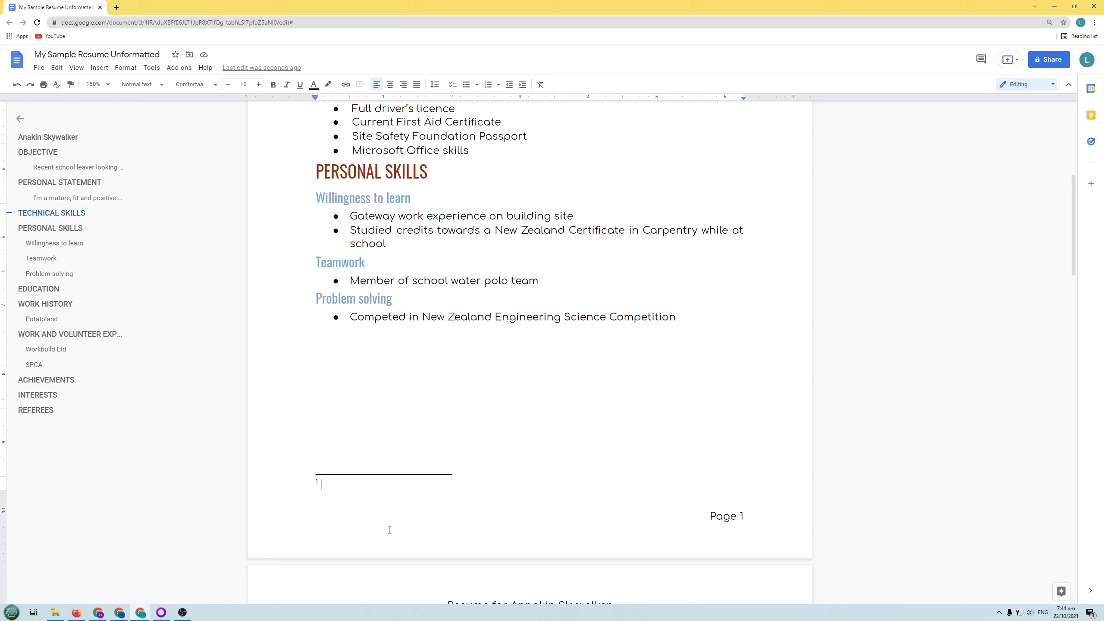
type("National Ceritifica")
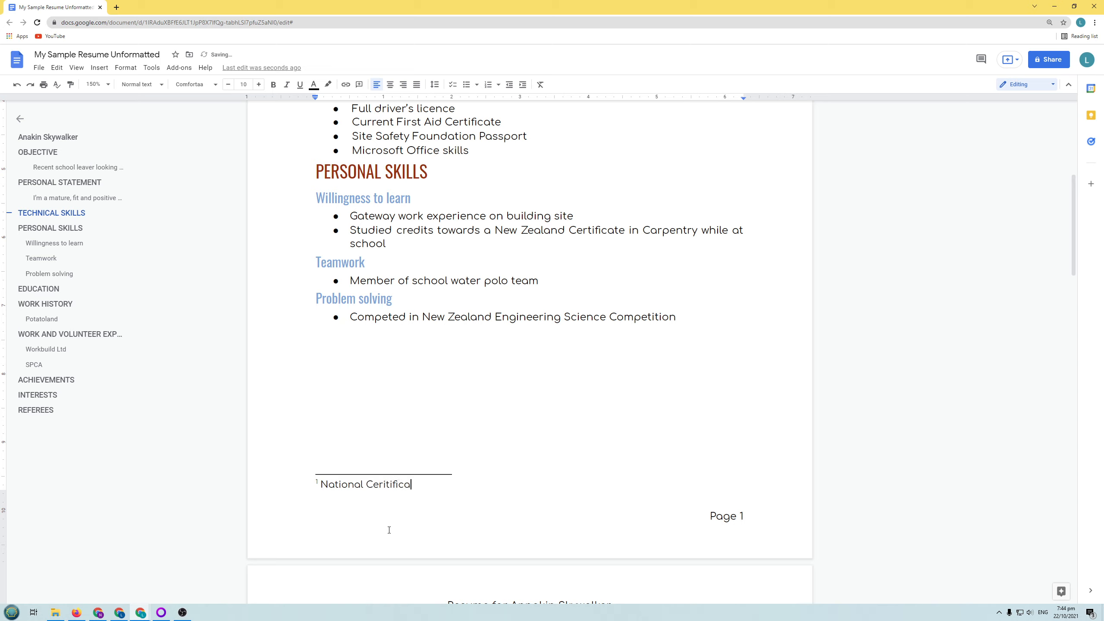
type("te of Education Acheivement")
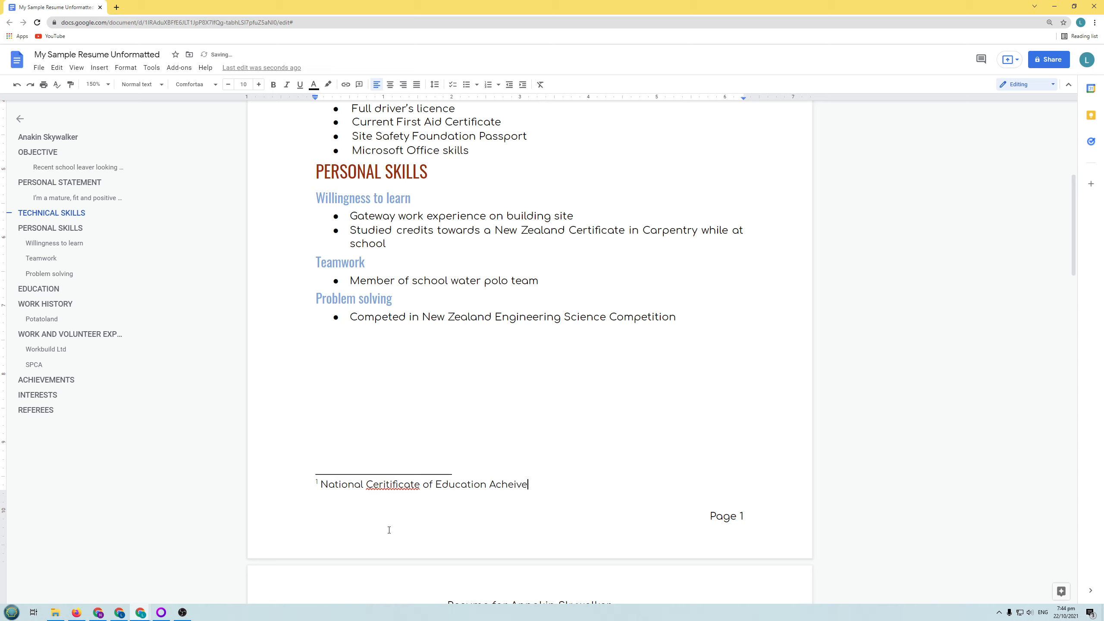
left_click(387, 484)
left_click(383, 469)
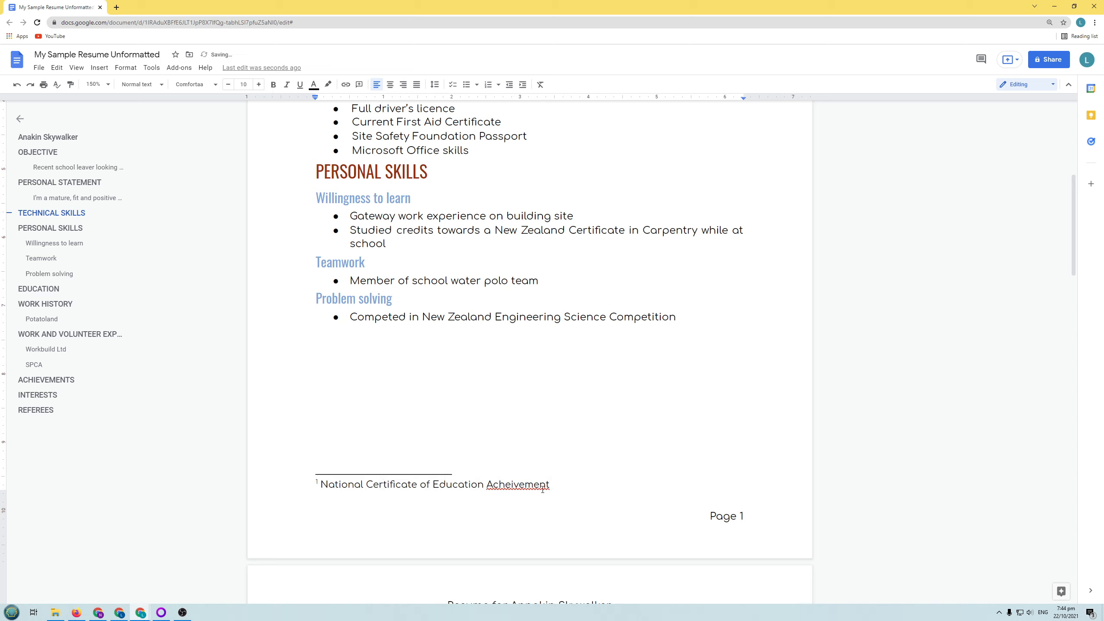
Correct the misspelled last word of the NCEA footnote to the suggested "Achievement"
left_click(527, 484)
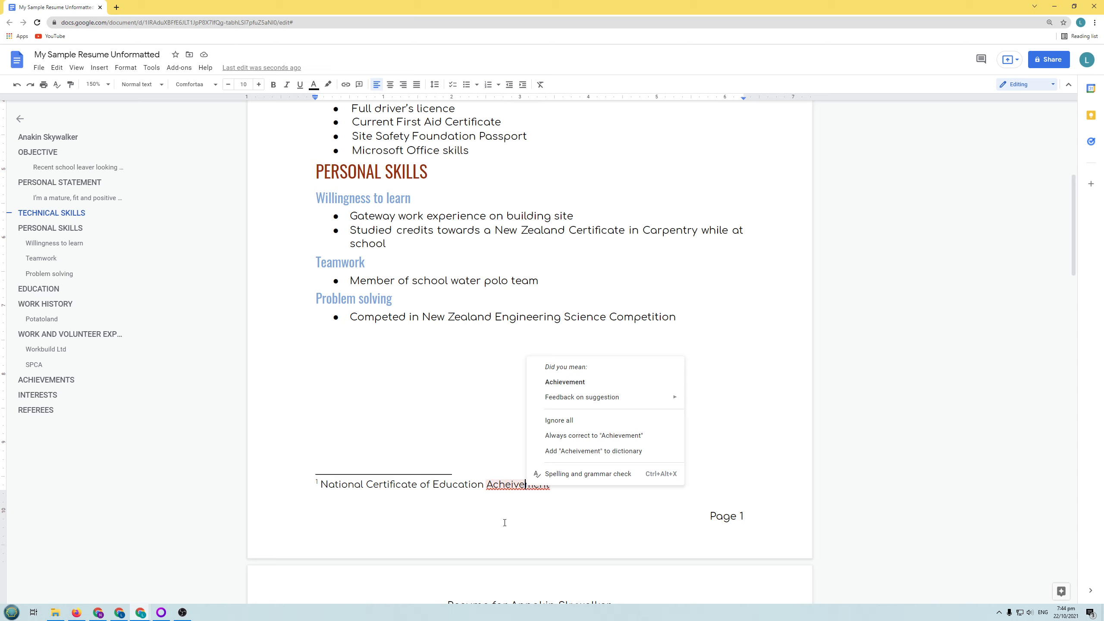
left_click(472, 496)
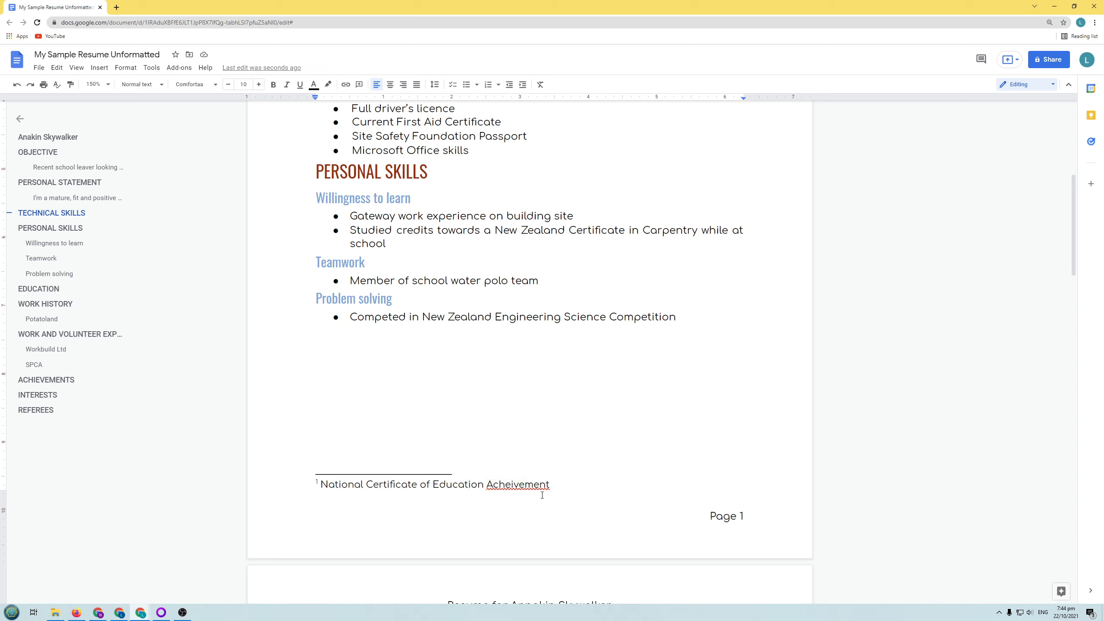
right_click(522, 485)
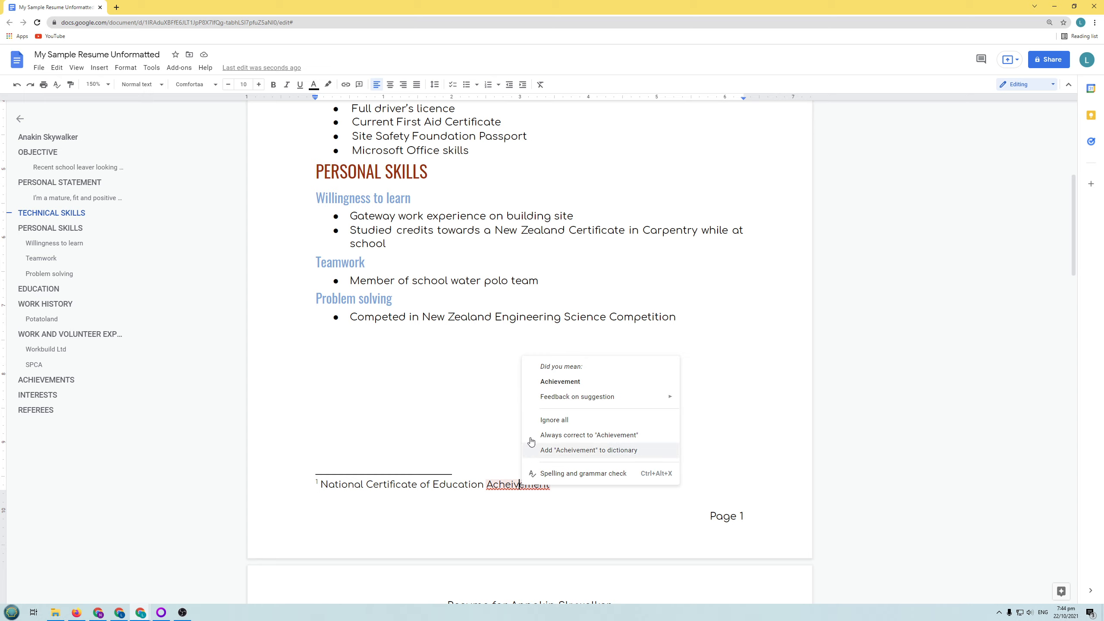
left_click(573, 384)
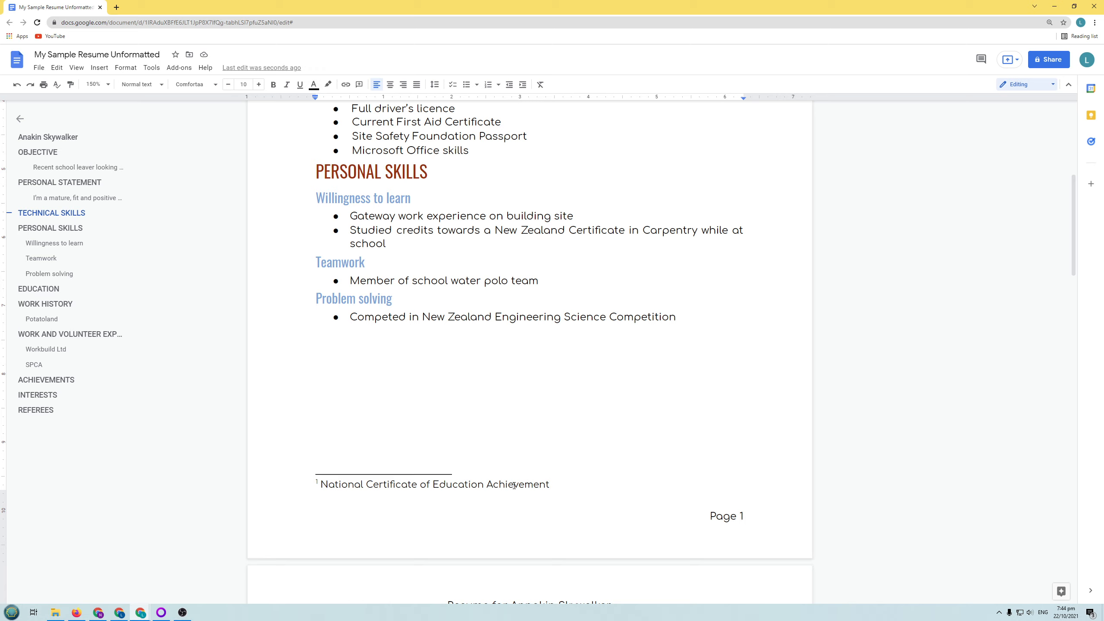
Misspell "Gateway" as "Gatway" in the first bullet under Willingness to learn and restore it with the suggested spelling
left_click(379, 217)
key("BackSpace")
left_click(369, 262)
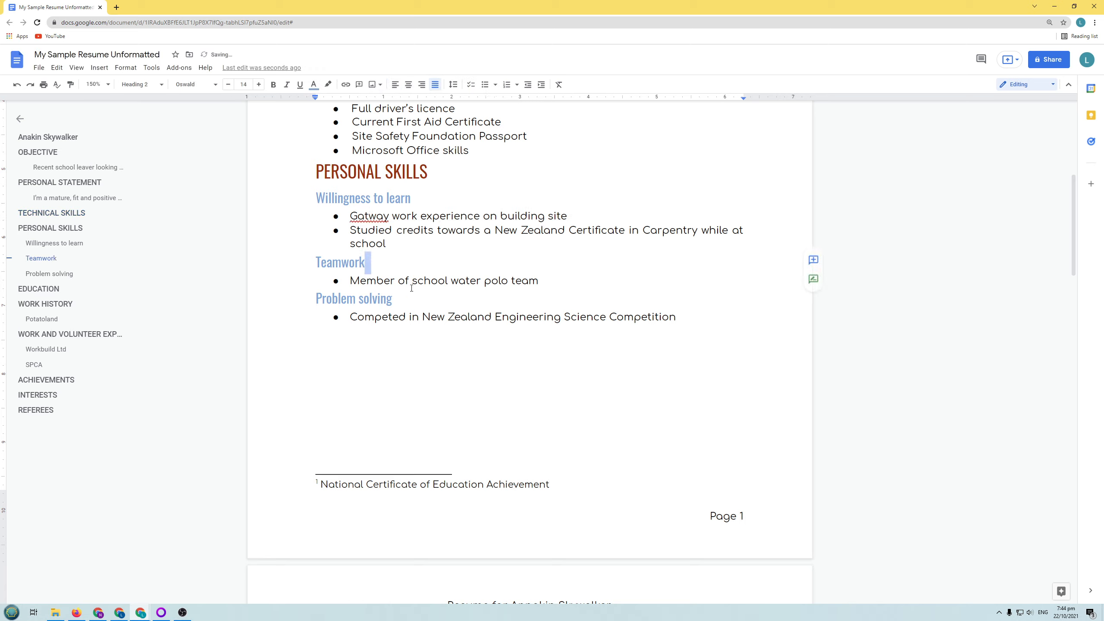
right_click(371, 216)
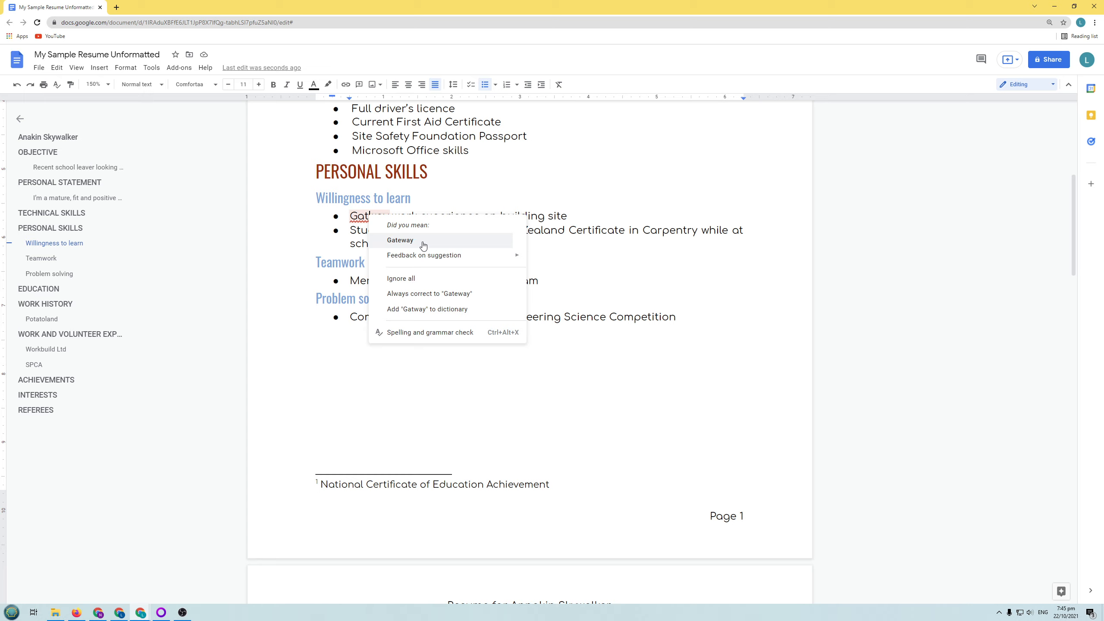
left_click(423, 245)
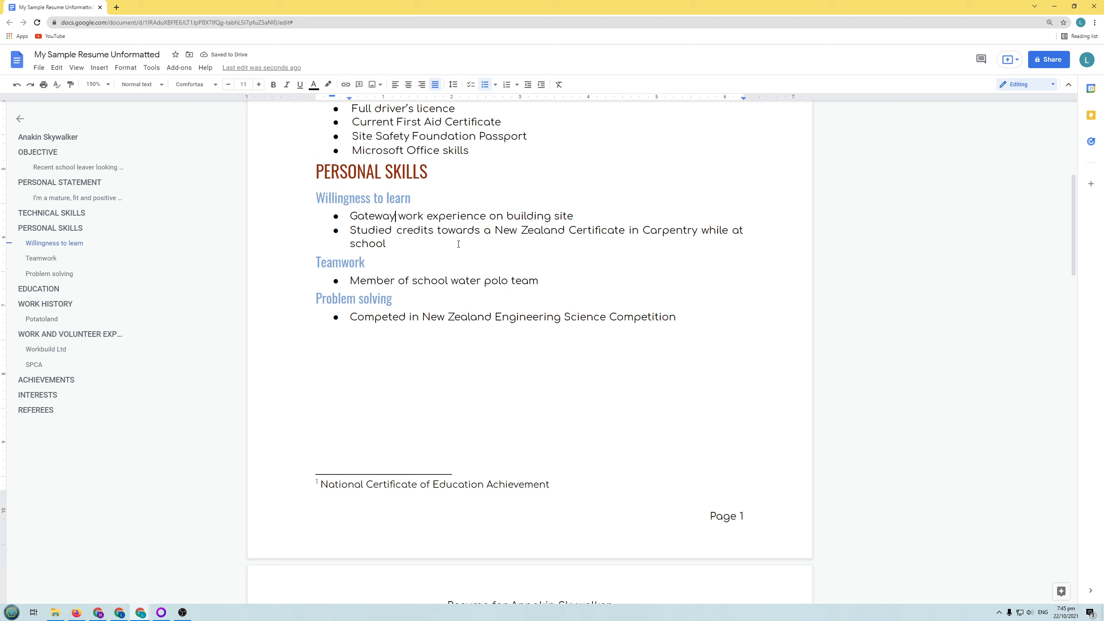
Run the spelling and grammar check on the whole document
scroll(458, 244, "up", 8)
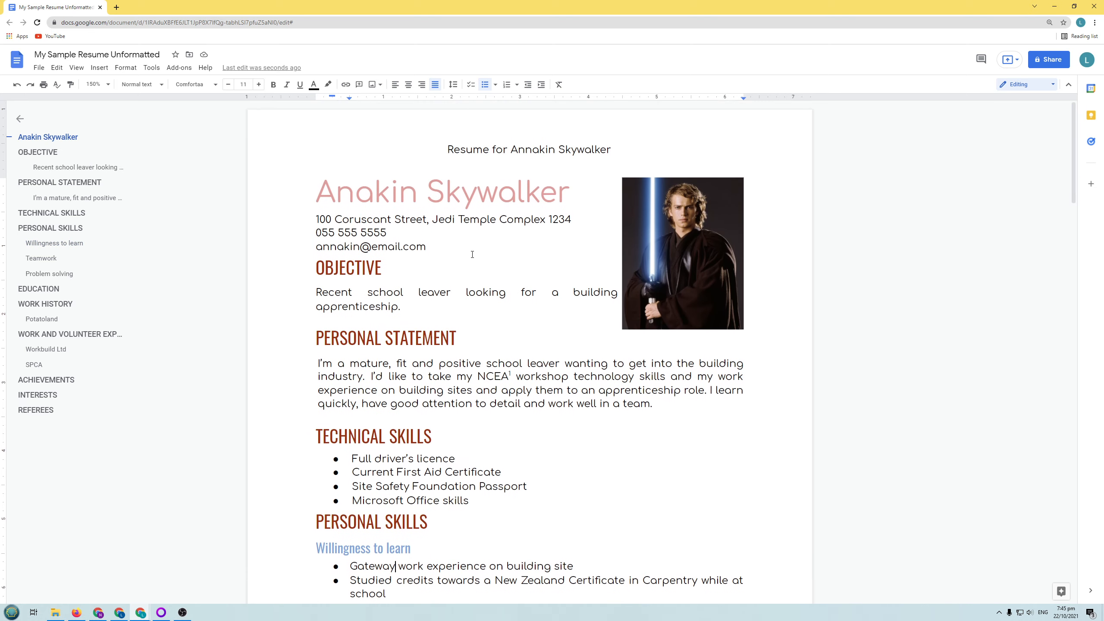
left_click(119, 71)
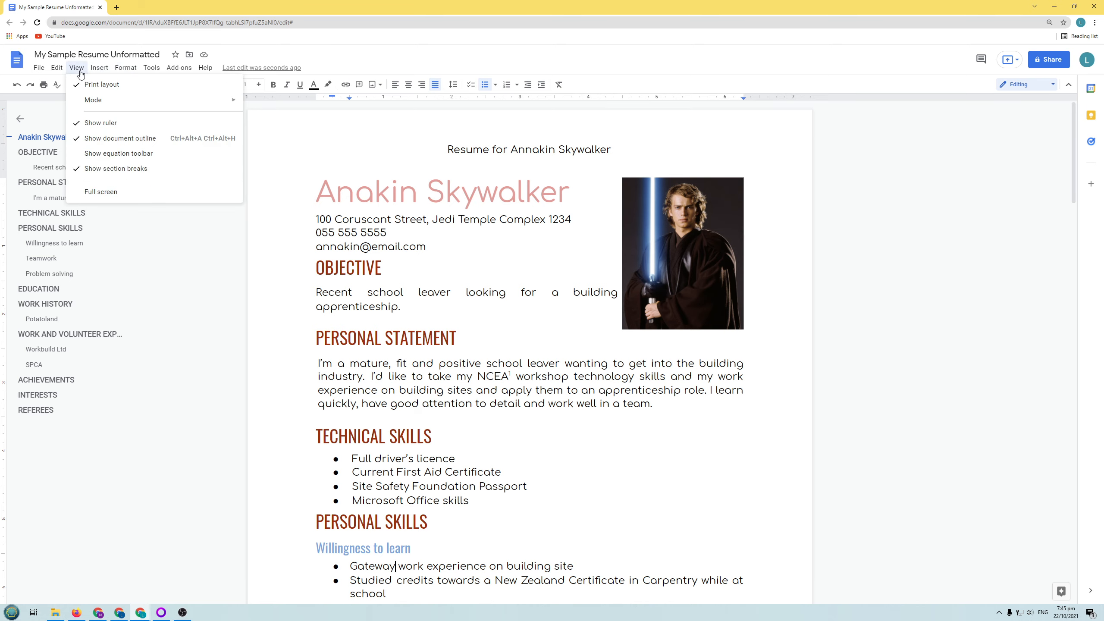
mouse_move(55, 72)
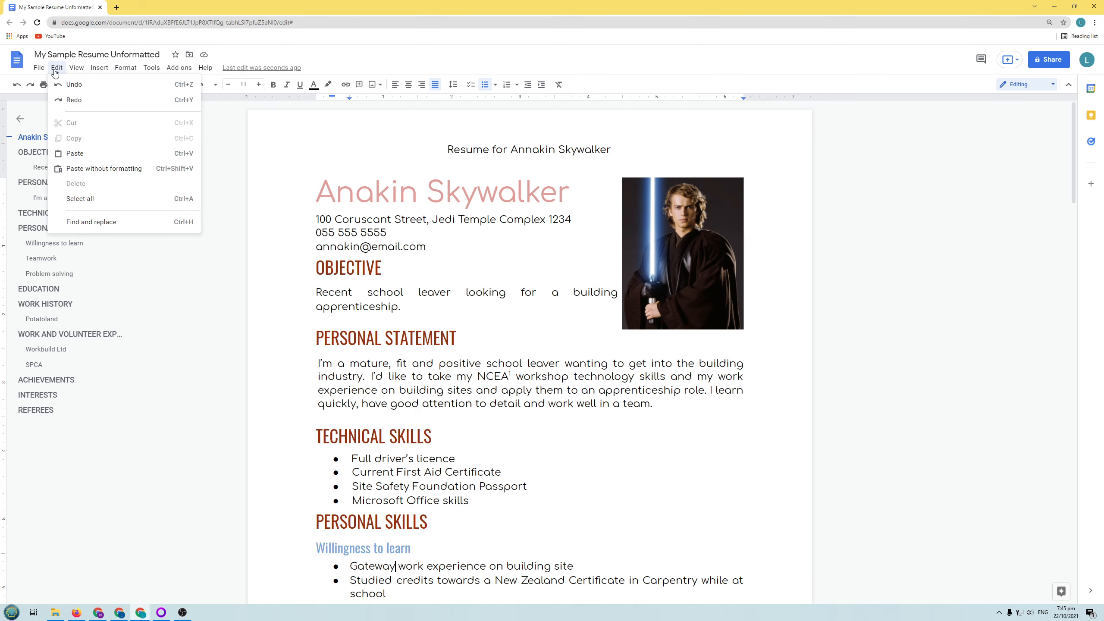
mouse_move(151, 71)
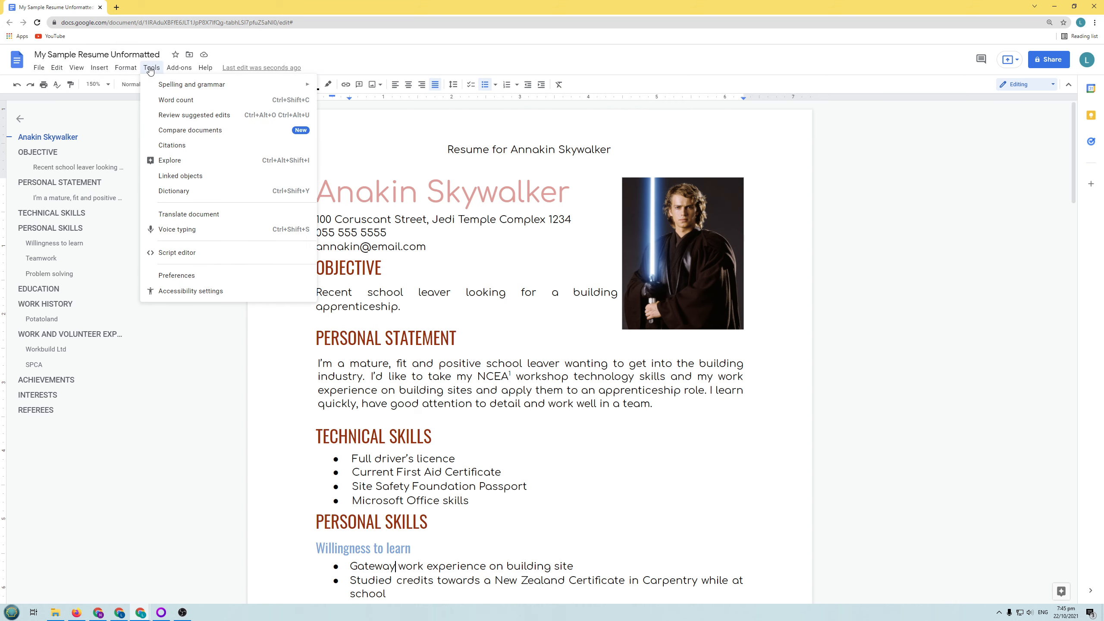
mouse_move(191, 87)
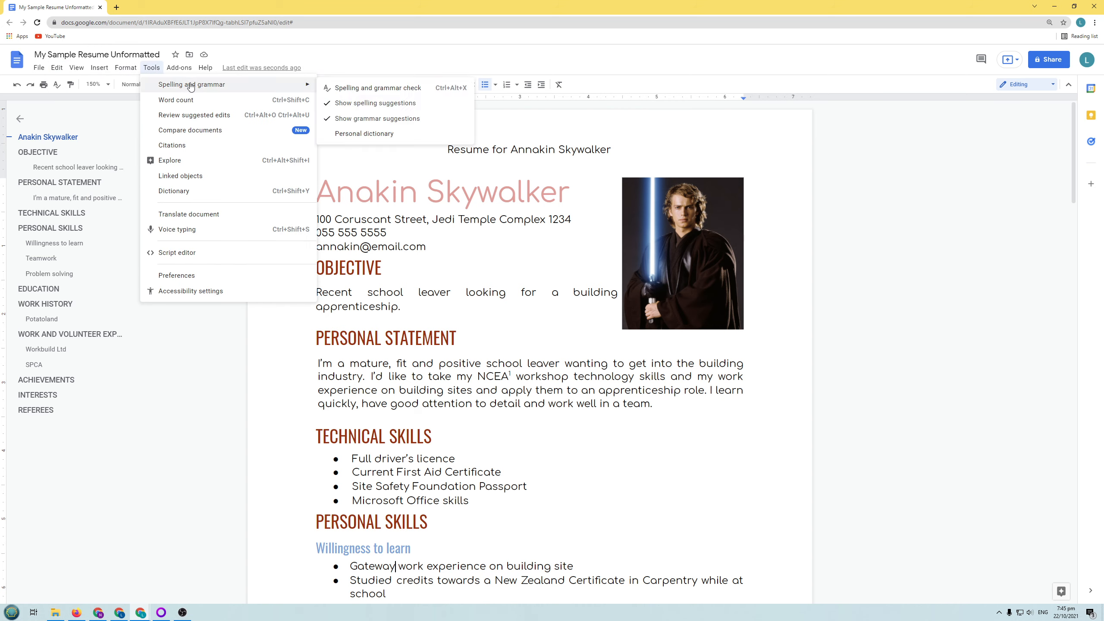
left_click(367, 90)
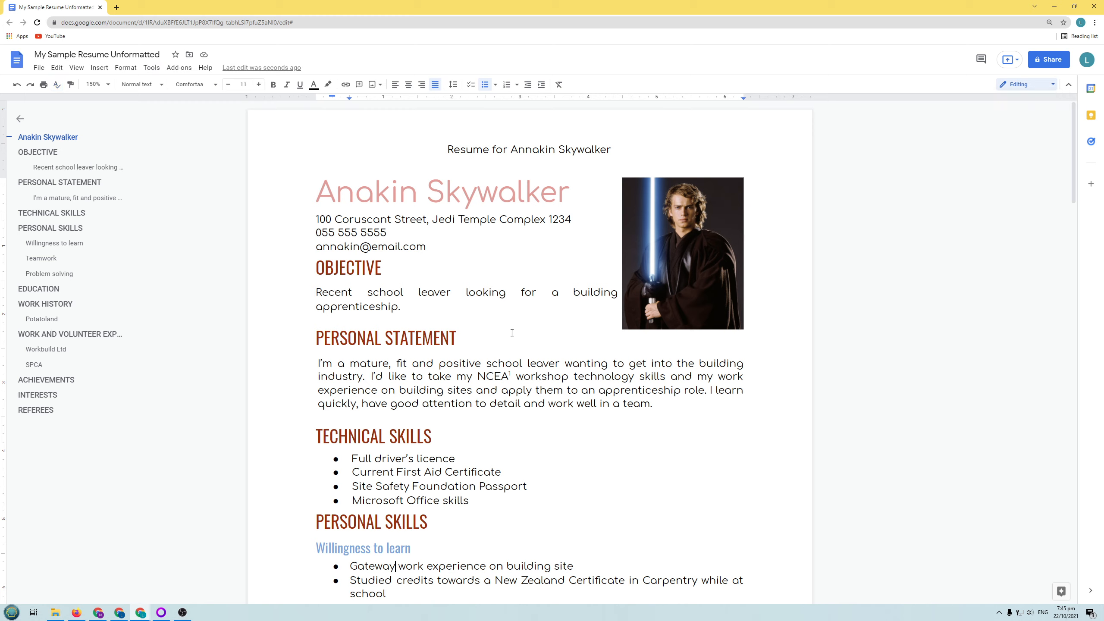
Insert a footnote for the "Microsoft Office skills" bullet under Technical Skills
scroll(513, 343, "down", 2)
scroll(513, 349, "down", 5)
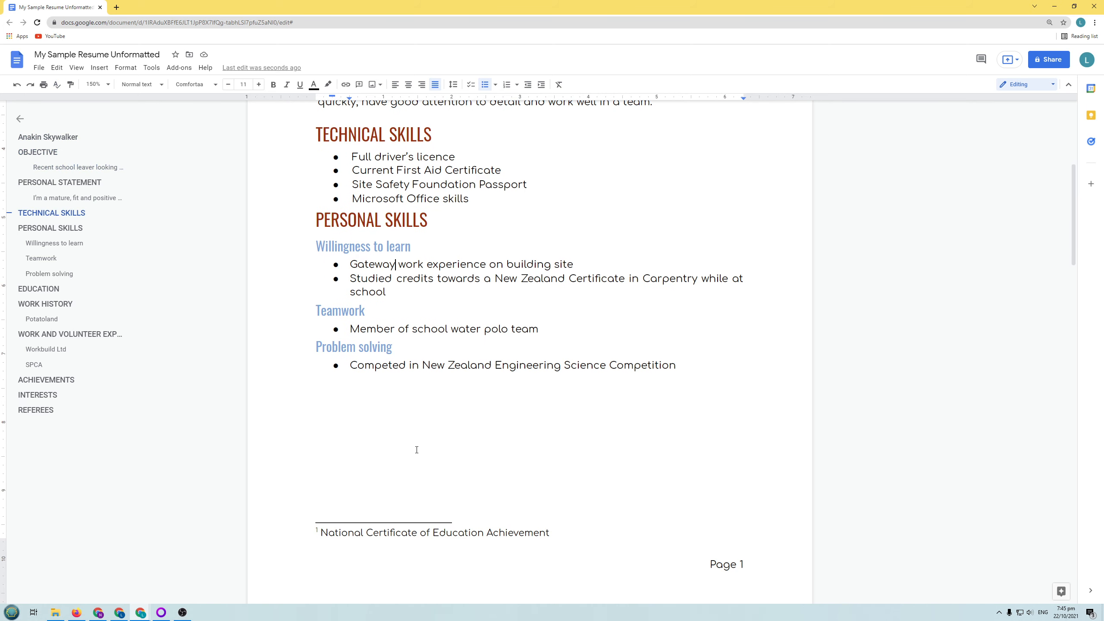
scroll(417, 450, "up", 5)
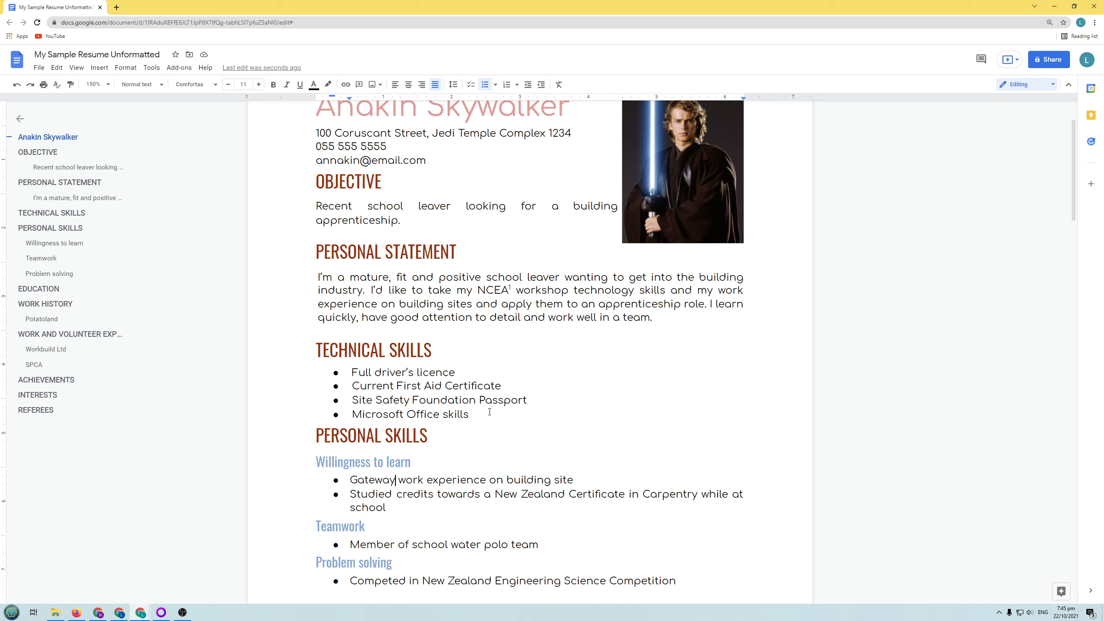
scroll(480, 409, "down", 1)
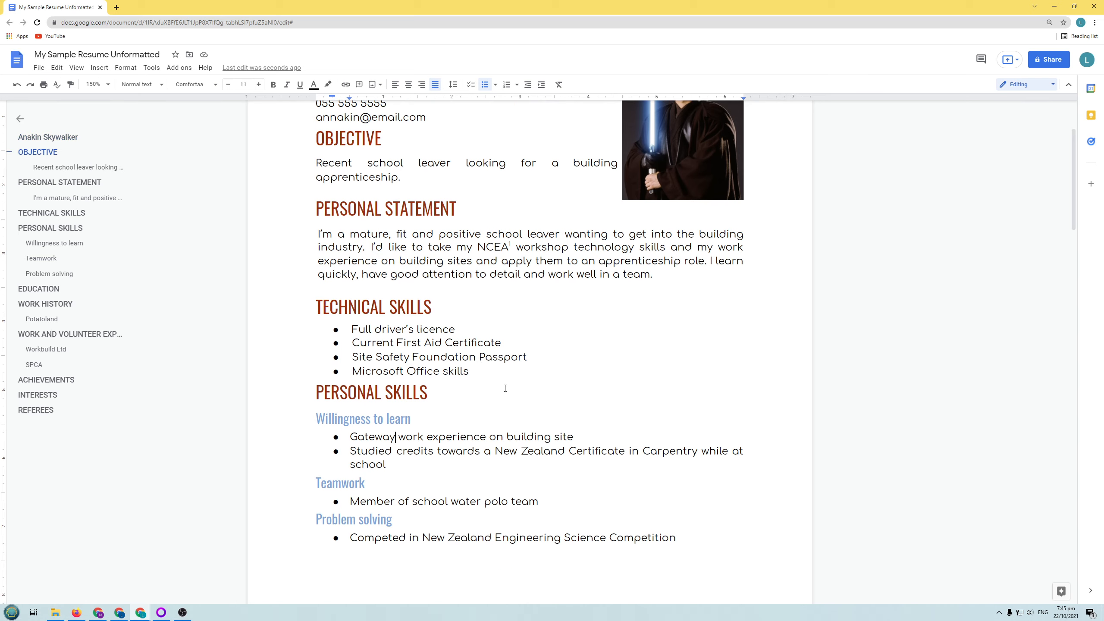
scroll(505, 388, "down", 1)
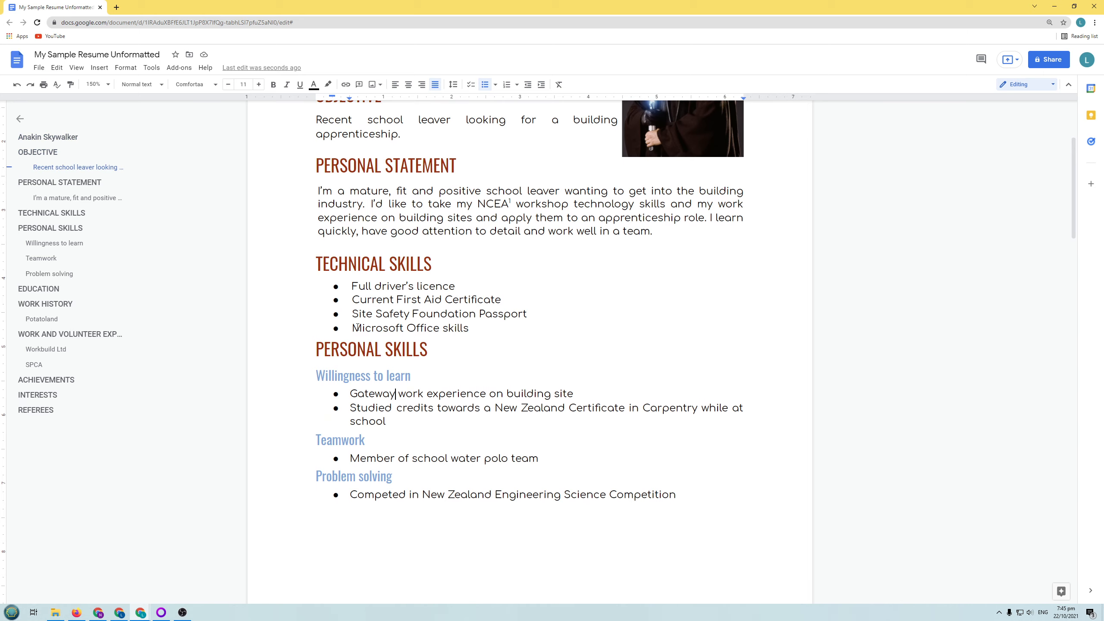
left_click_drag(353, 328, 469, 335)
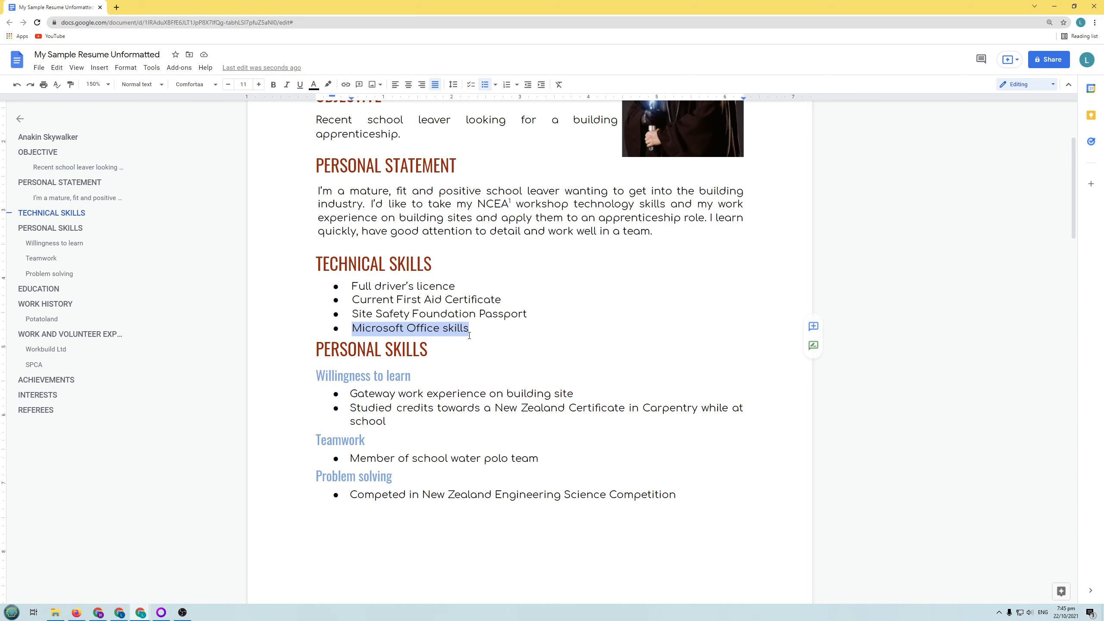
left_click(99, 68)
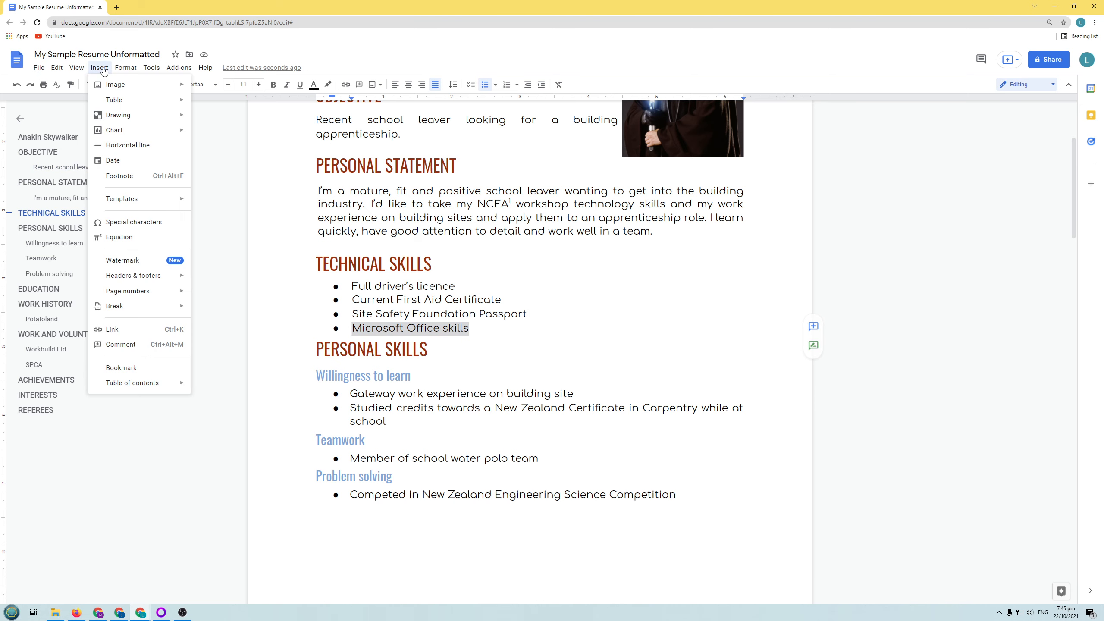
left_click(122, 176)
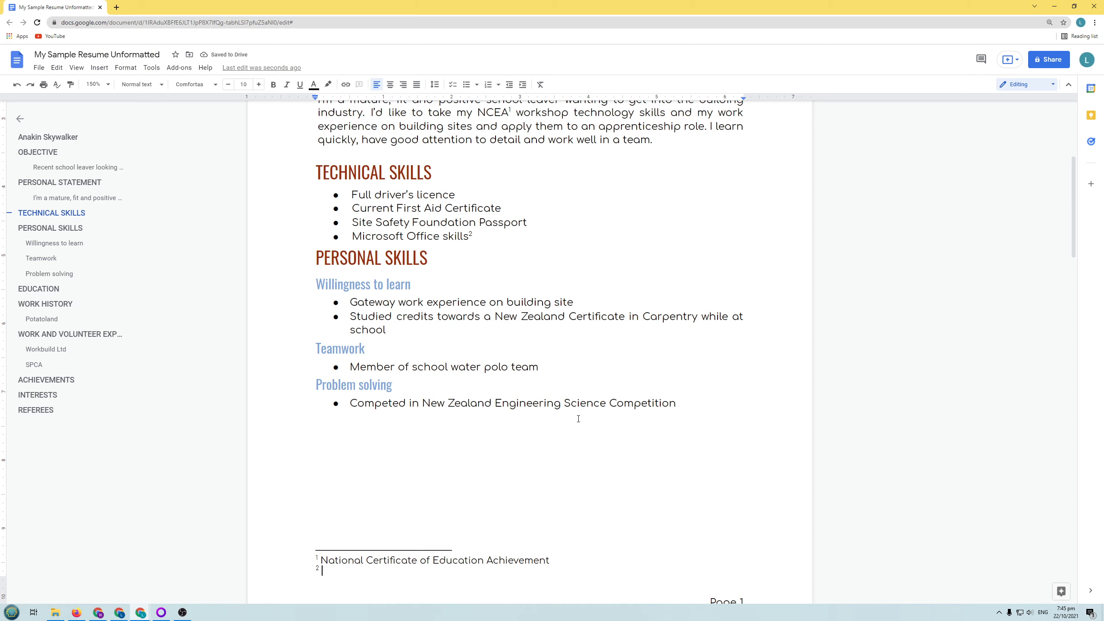
Enter "Basic Office tasks in Word and Excel" as the second footnote's text, capitalising both program names, and return to the body text
type("Basic Office tasks in ")
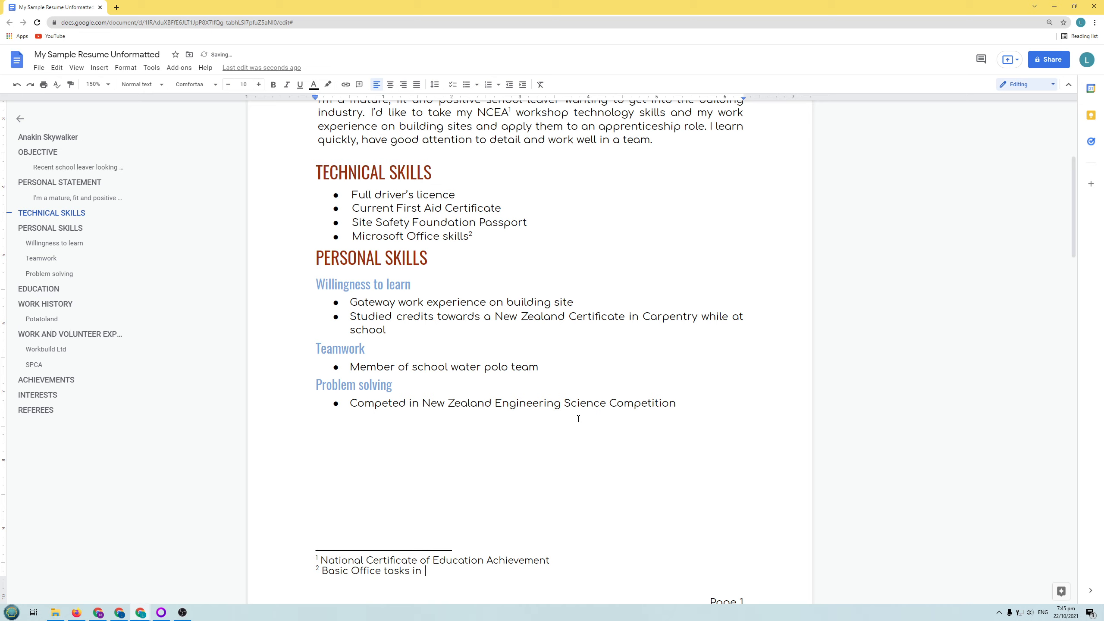
type("word and excel")
left_click(480, 571)
key("BackSpace")
type("E")
left_click(433, 572)
key("BackSpace")
type("W")
left_click(493, 259)
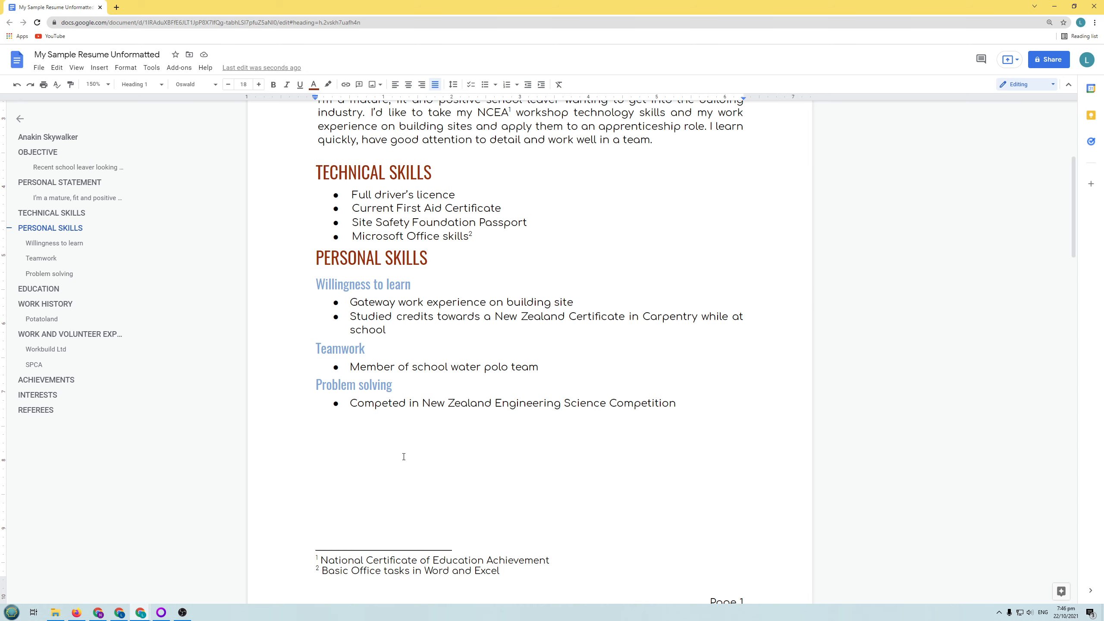
Insert a footnote for the word "mathematics" in the subjects list of the Education section
scroll(413, 479, "down", 6)
scroll(479, 457, "down", 5)
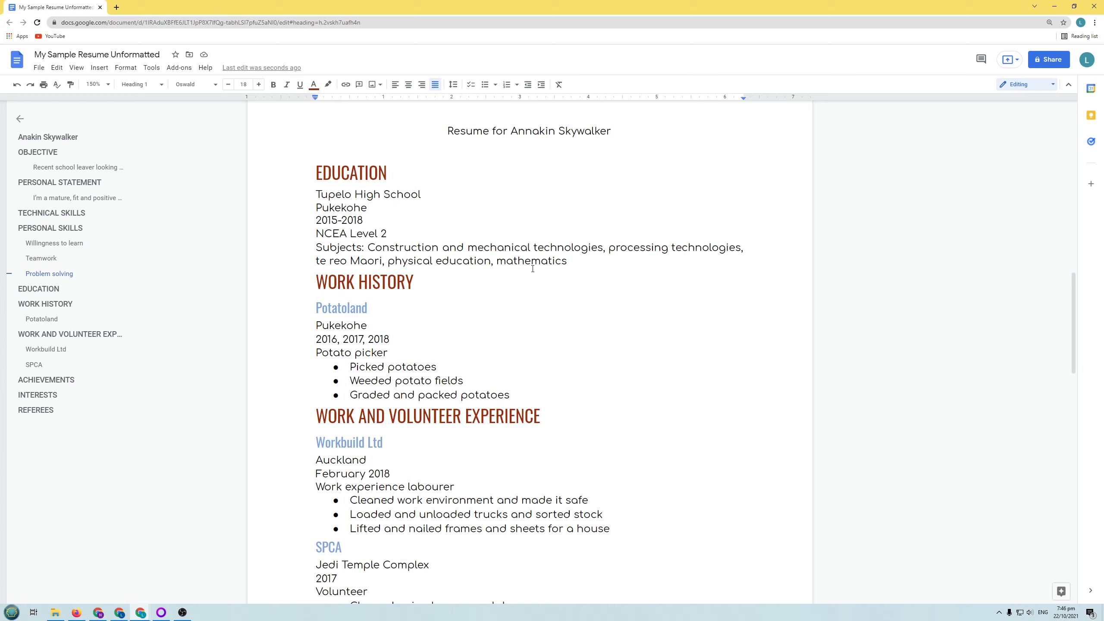
double_click(515, 263)
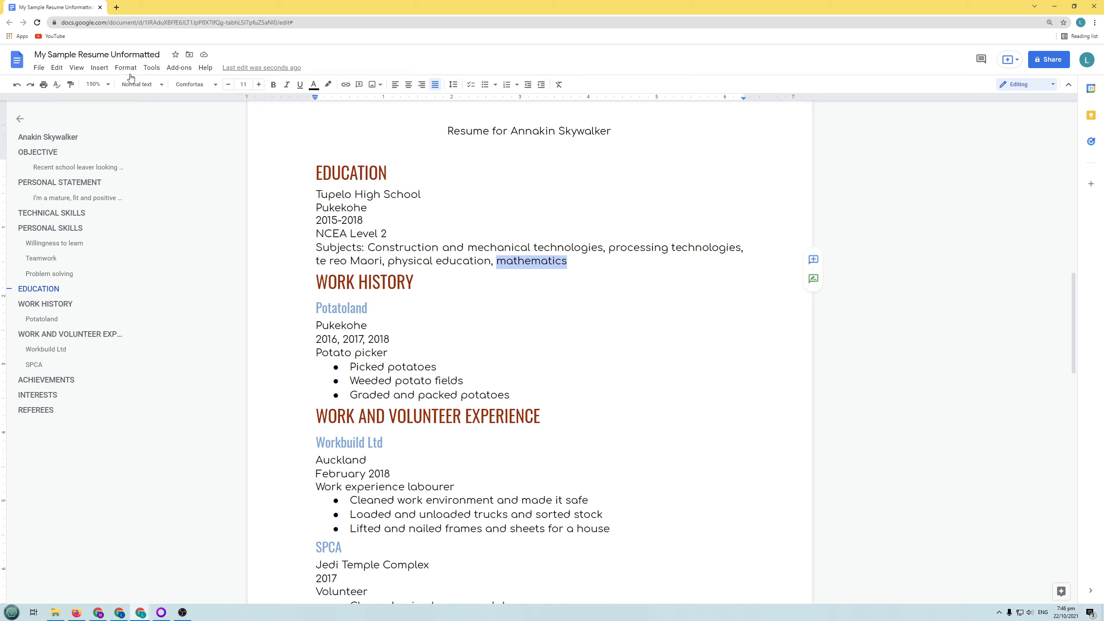
left_click(100, 67)
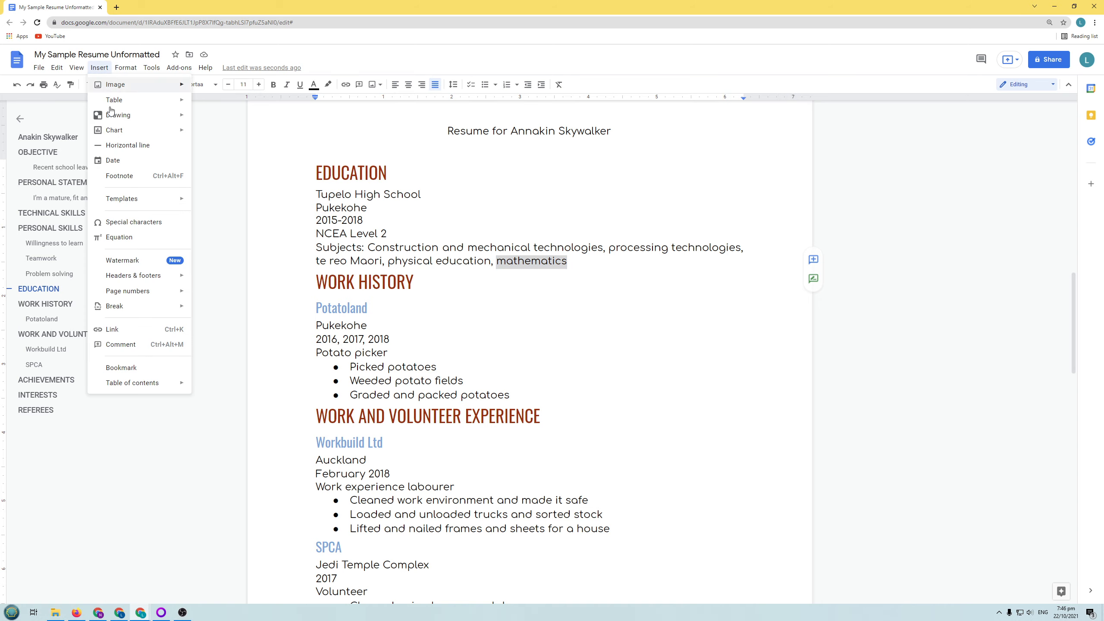
left_click(143, 181)
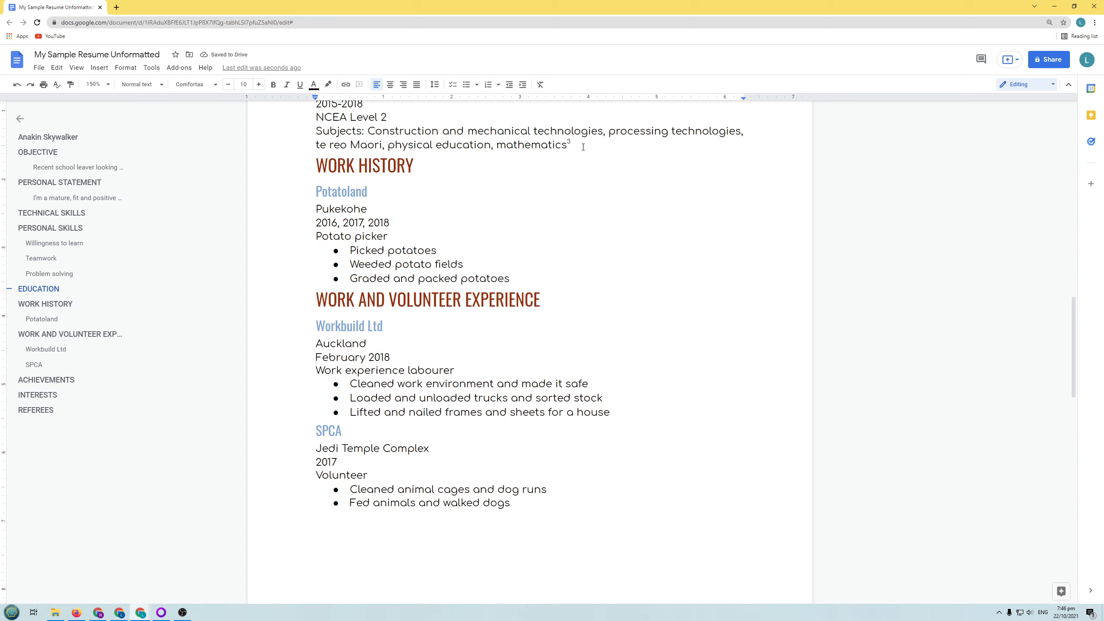
Enter "I wasn't very good at mathematics" as the footnote text on page 2 and return to the body text
scroll(493, 407, "down", 5)
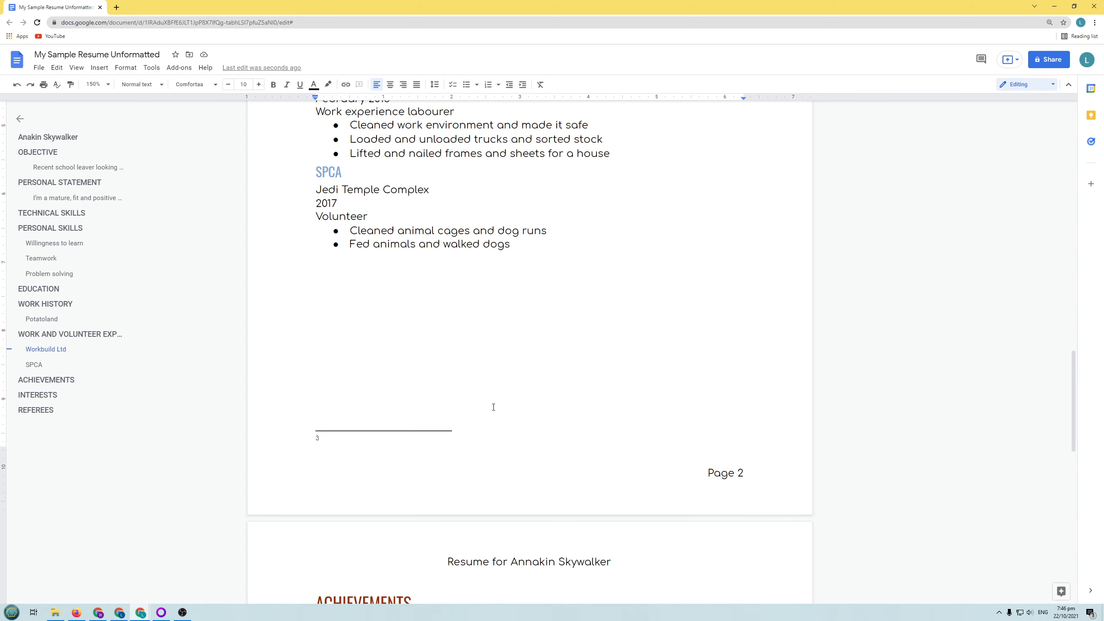
type("I wasn't ")
type("very good")
type(" at ")
type("maths")
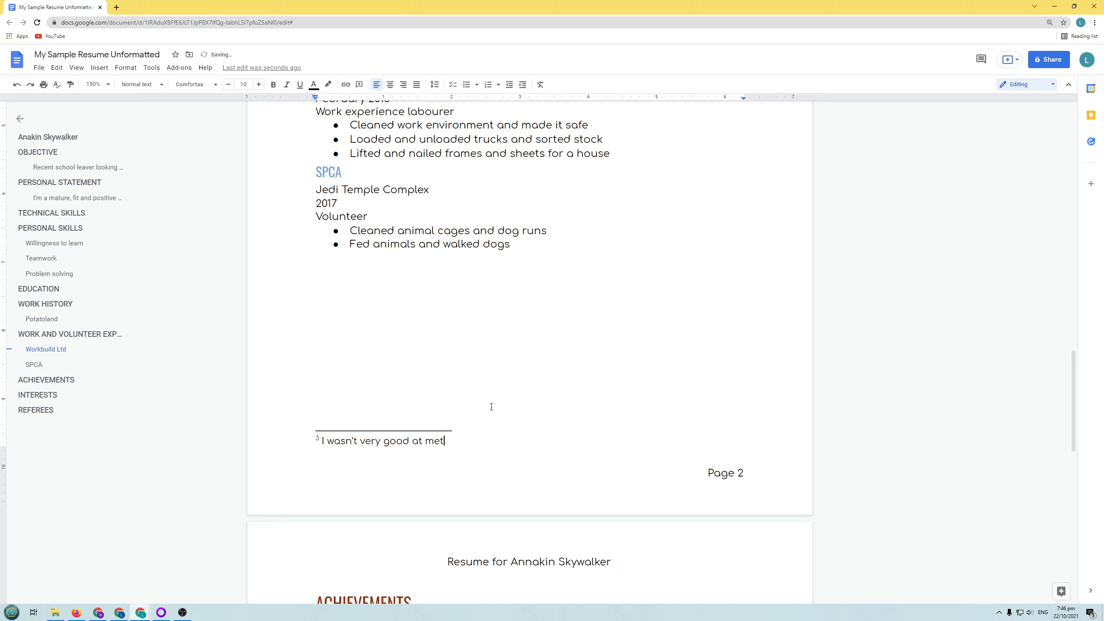
key("BackSpace")
key("BackSpace")
key("BackSpace")
key("BackSpace")
type("athematics")
left_click(531, 242)
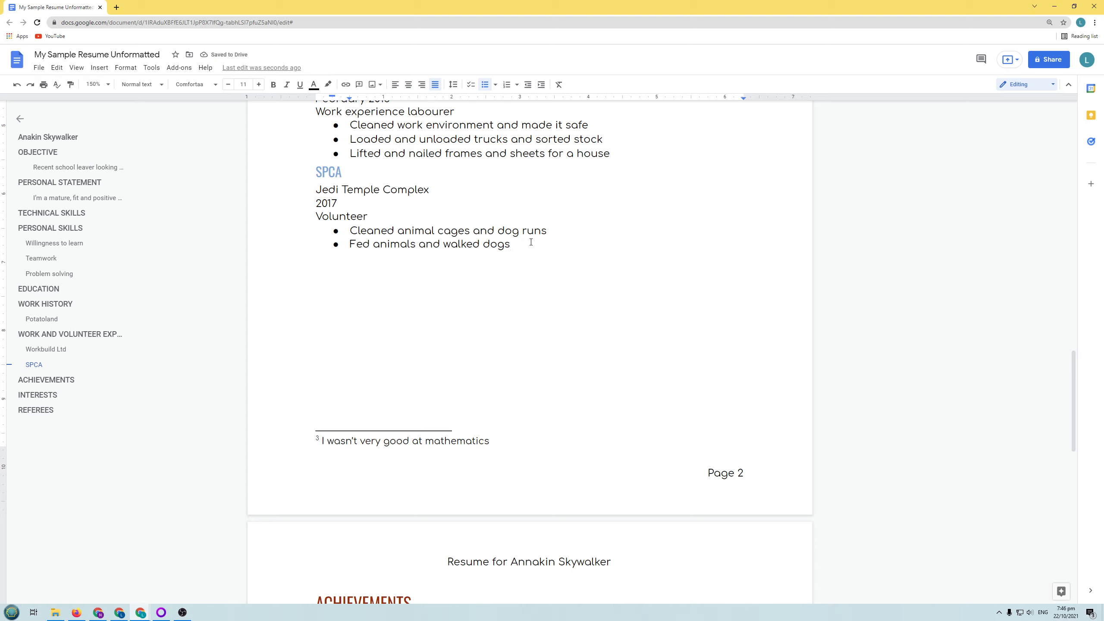